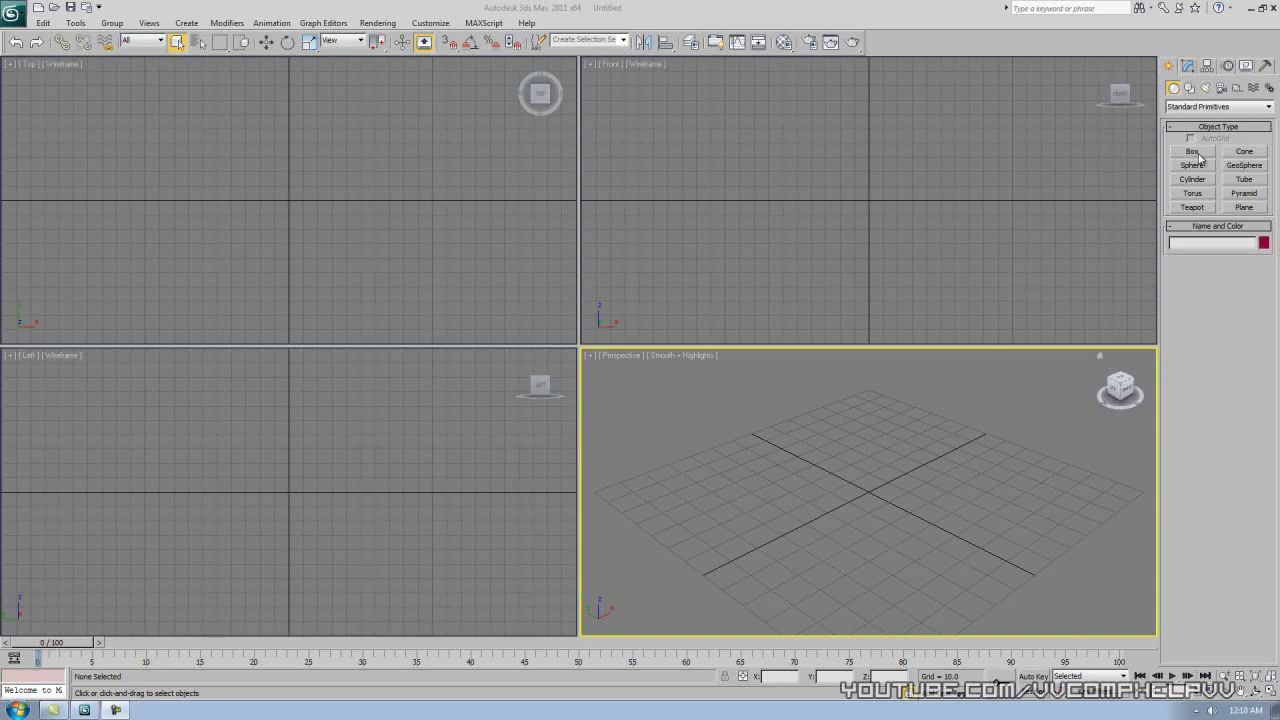
- Create a wall box in the front view, about 174 long, 388 wide and 15 high
click(1192, 151)
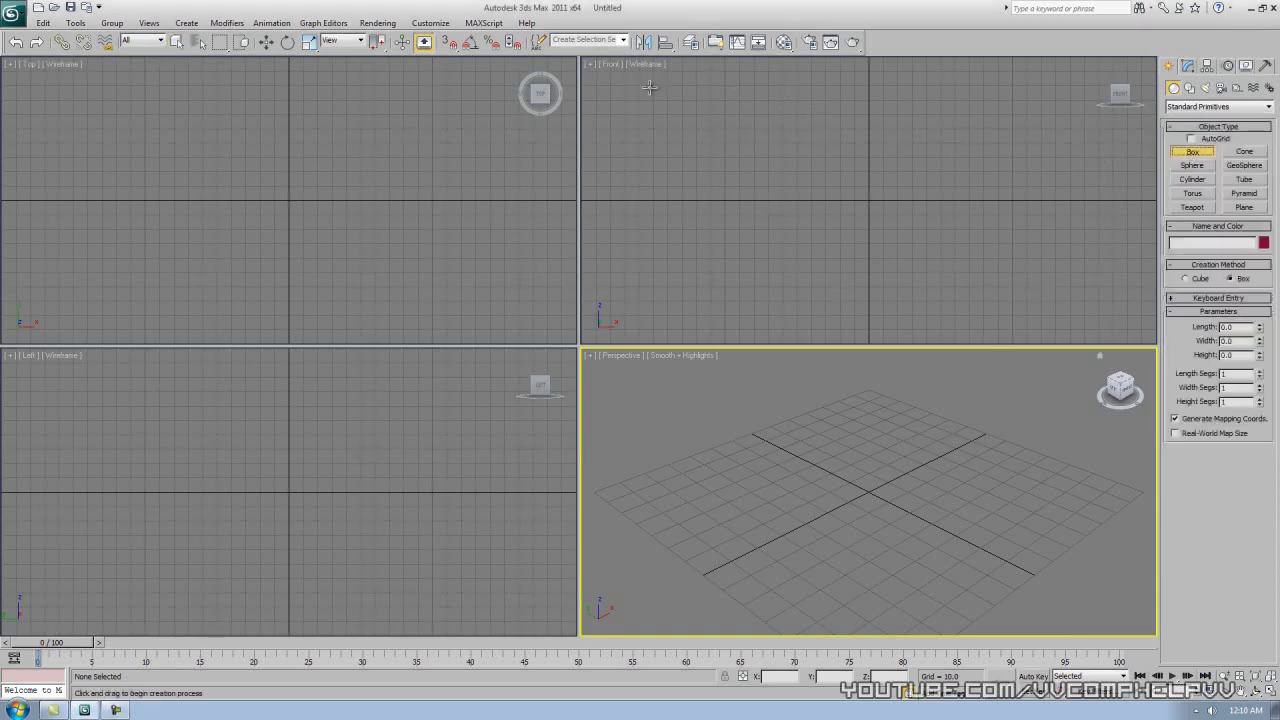
drag(594, 91, 1152, 338)
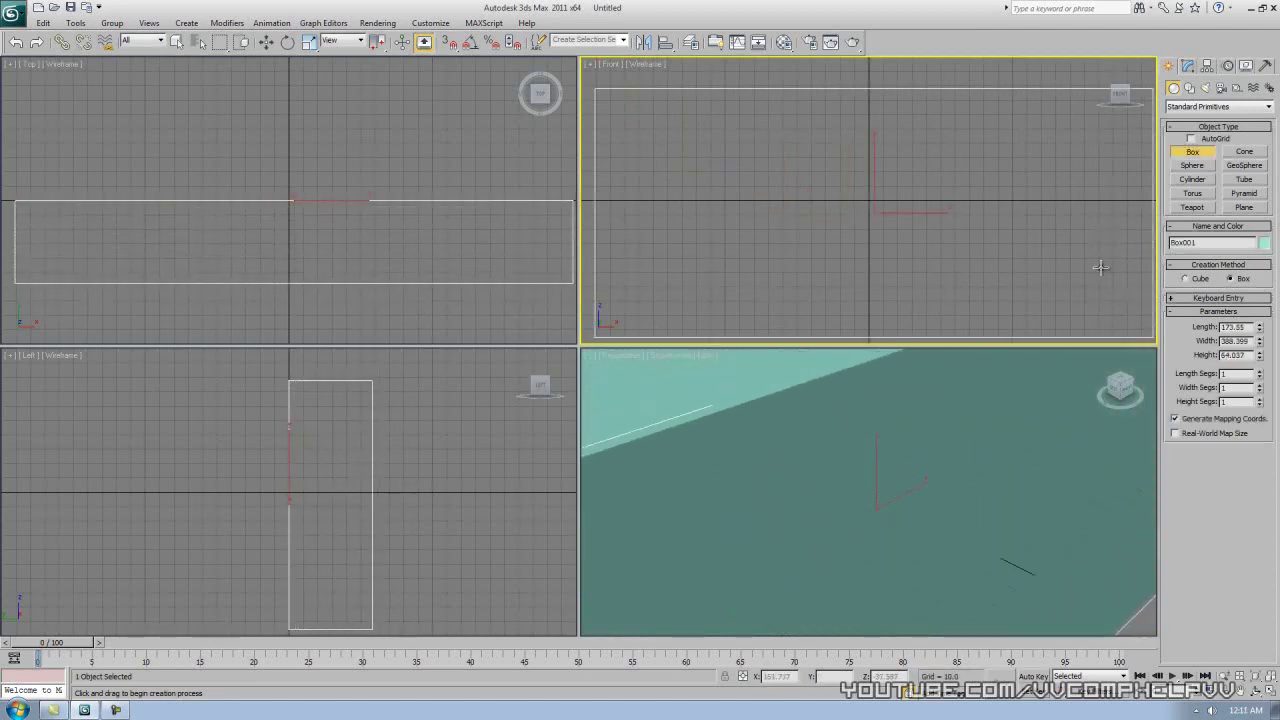
click(1117, 317)
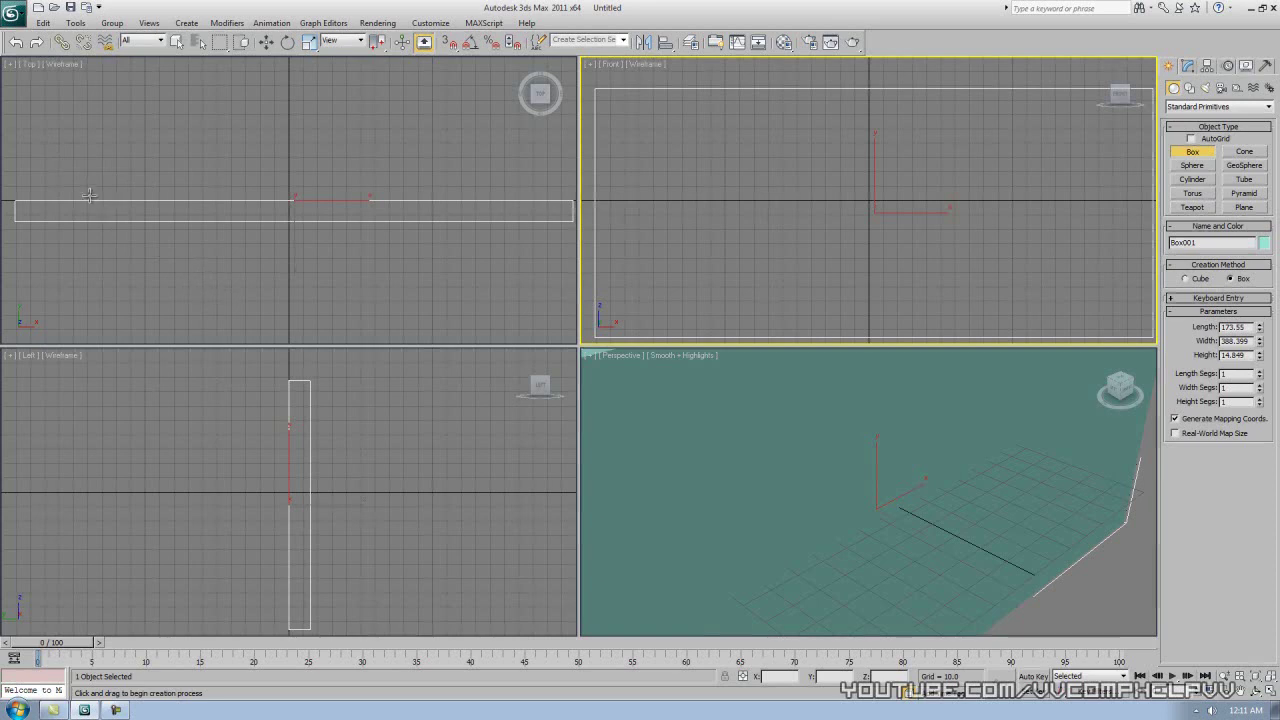
- Create a second box crossing the wall's left part in the top view, about 66 long, 89 wide and 88 high
drag(88, 149, 215, 242)
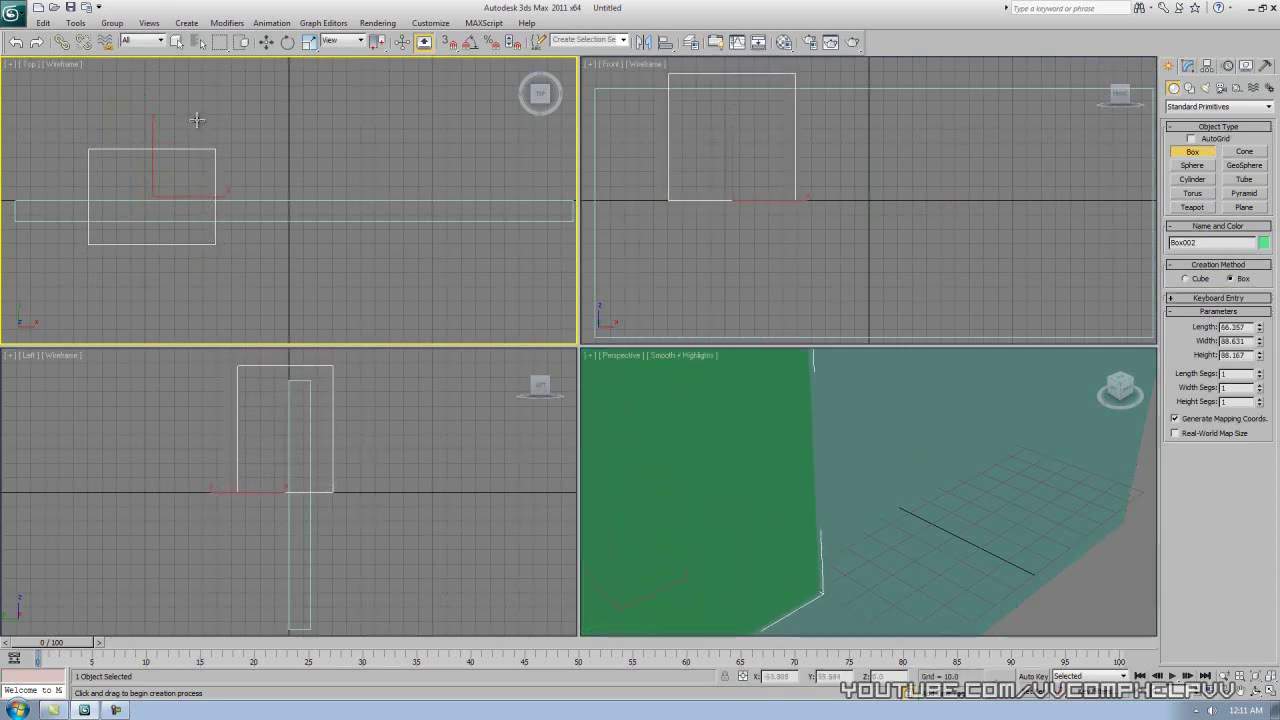
middle_drag(801, 476, 821, 471)
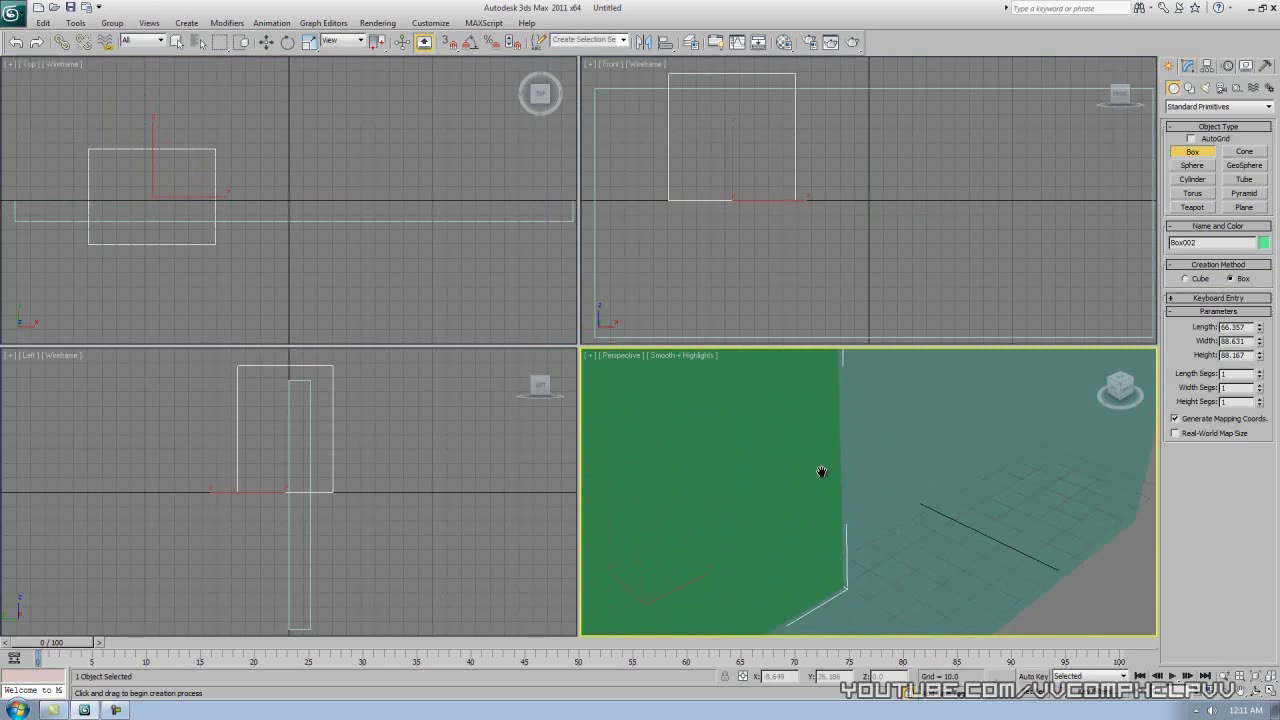
key(ctrl+shift+z)
scroll(875, 512, down, 6)
alt+middle_drag(831, 484, 821, 483)
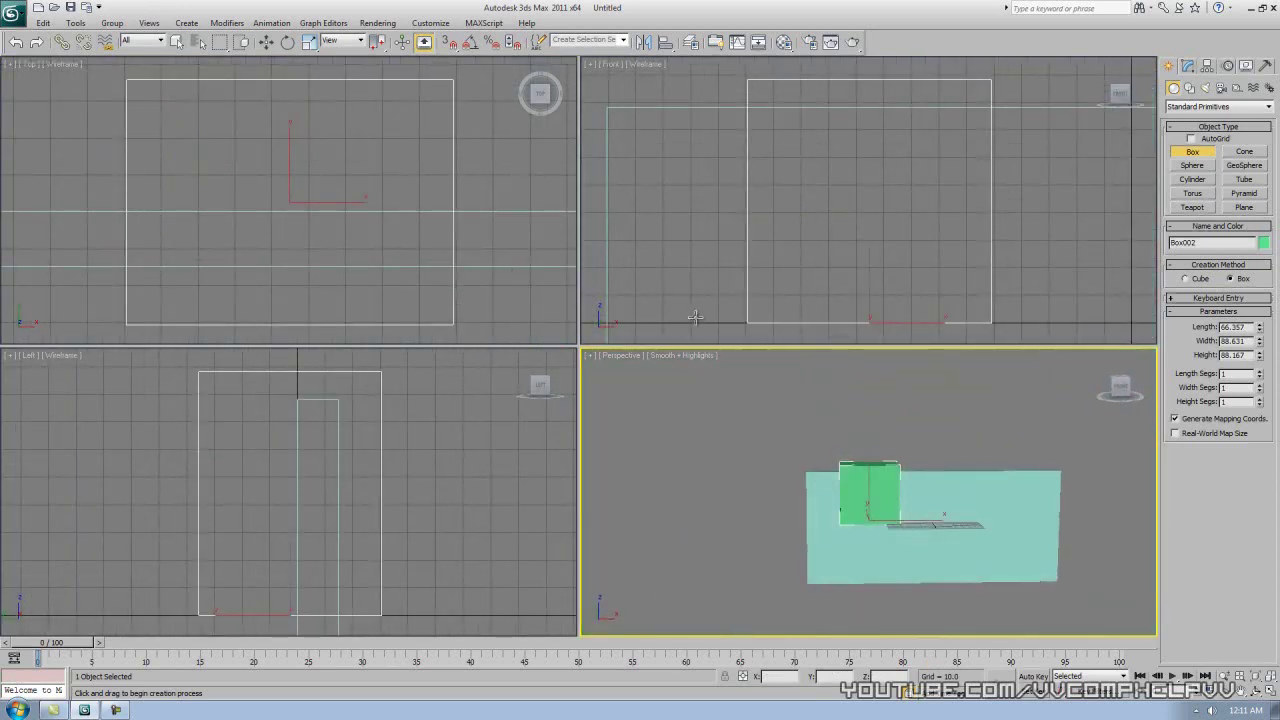
- Move the smaller box down along Z so it sits fully within the wall's outline in the front view
scroll(902, 165, down, 4)
scroll(902, 165, down, 3)
middle_drag(902, 165, 829, 197)
scroll(837, 194, up, 4)
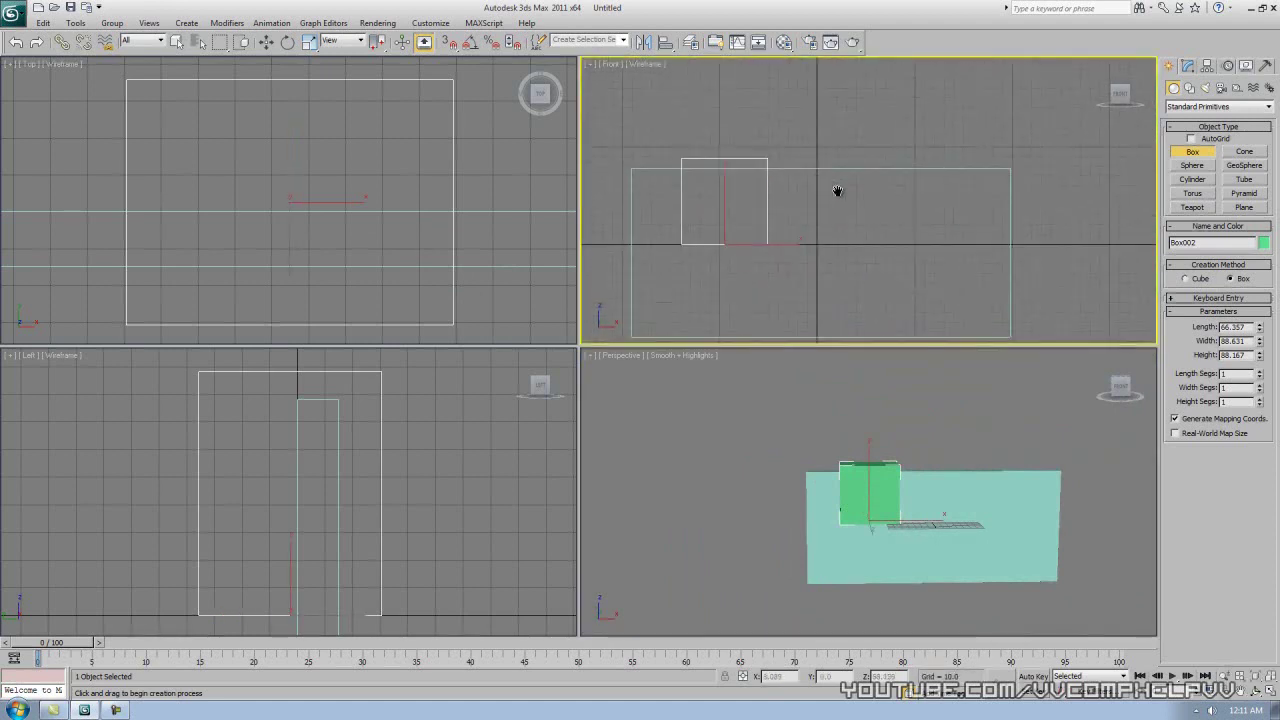
key(w)
drag(724, 208, 724, 253)
alt+middle_drag(874, 471, 843, 540)
drag(821, 540, 935, 561)
alt+middle_drag(935, 561, 790, 540)
- Copy the smaller box along X to the right part of the wall as one independent copy
scroll(423, 194, down, 4)
scroll(409, 258, down, 2)
middle_drag(409, 258, 316, 259)
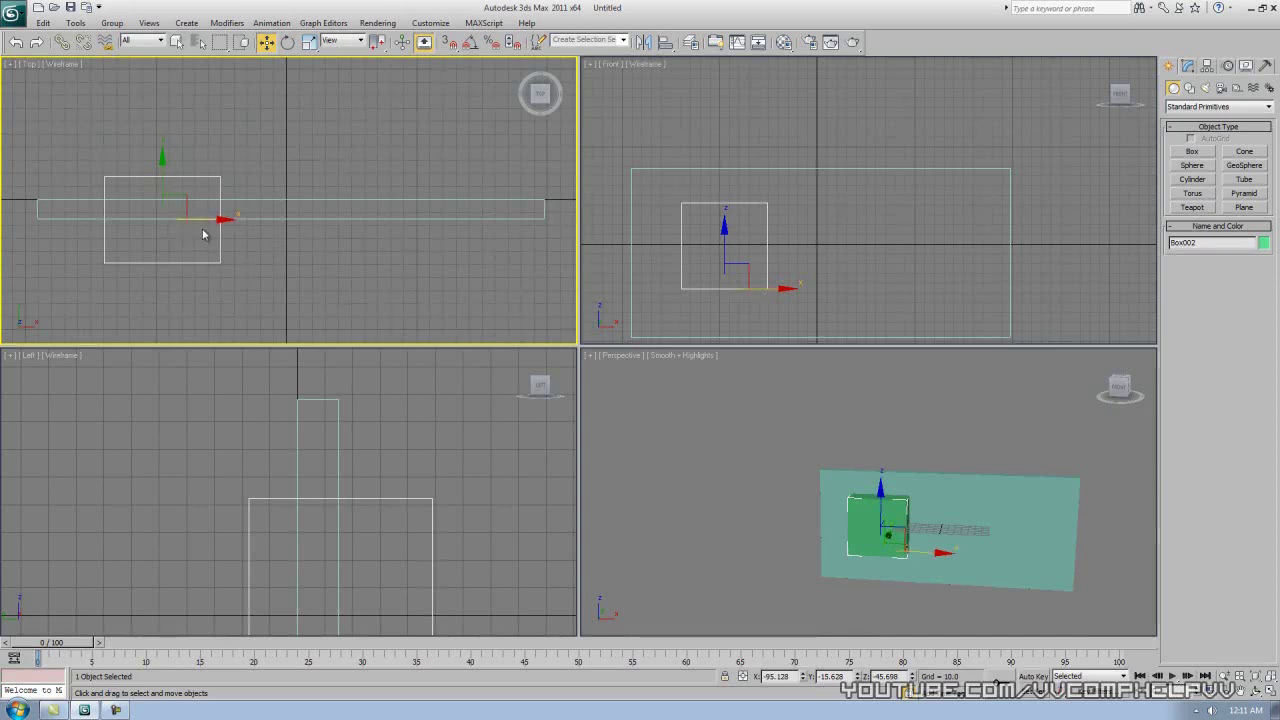
click(220, 150)
click(217, 190)
mouse_move(201, 220)
shift+mouse_down()
mouse_move(503, 225)
mouse_move(452, 227)
mouse_move(446, 241)
shift+mouse_up()
click(570, 315)
click(628, 412)
click(486, 312)
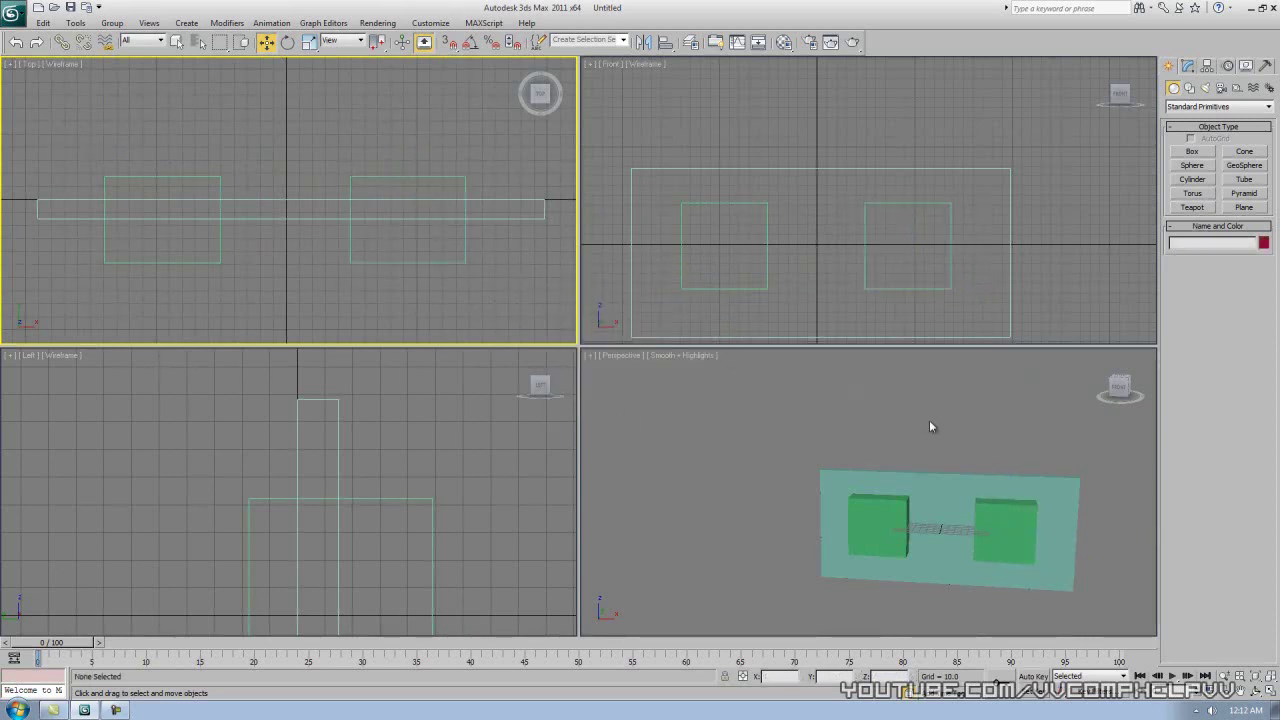
- Make a copy of the left green box rotated about 51 degrees around the vertical axis
alt+middle_drag(863, 466, 1040, 550)
drag(264, 139, 200, 201)
key(e)
mouse_move(216, 205)
mouse_down()
mouse_move(113, 193)
mouse_move(158, 162)
mouse_up()
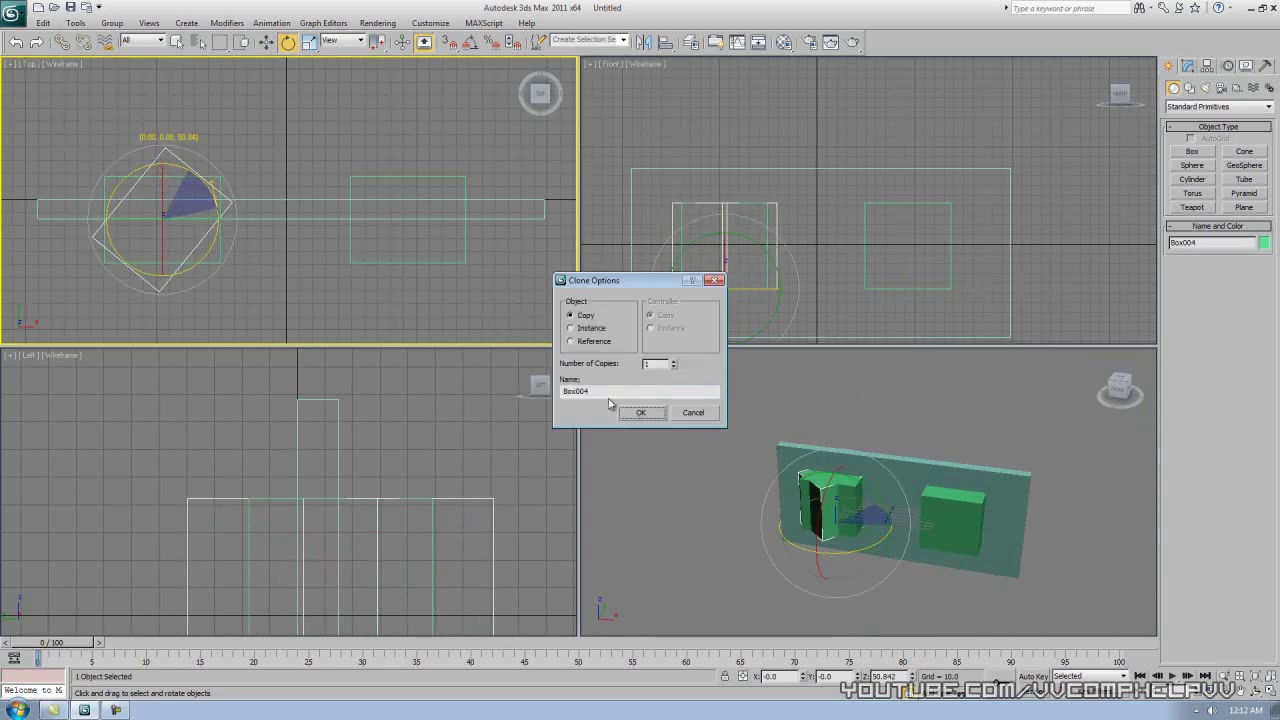
key(Return)
- Move the rotated copy away from the wall along Y and delete it
alt+middle_drag(870, 483, 891, 551)
key(w)
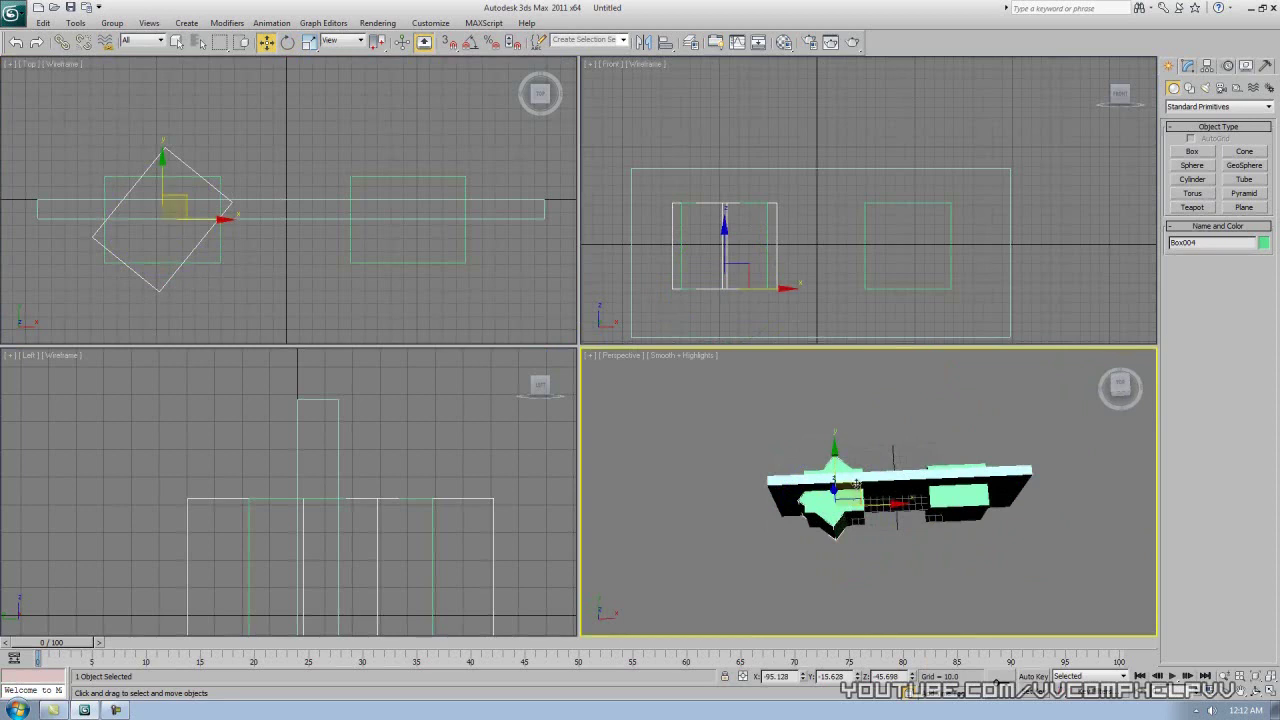
right_click(284, 202)
drag(162, 176, 162, 26)
alt+middle_drag(840, 410, 858, 442)
middle_drag(434, 218, 447, 271)
key(Delete)
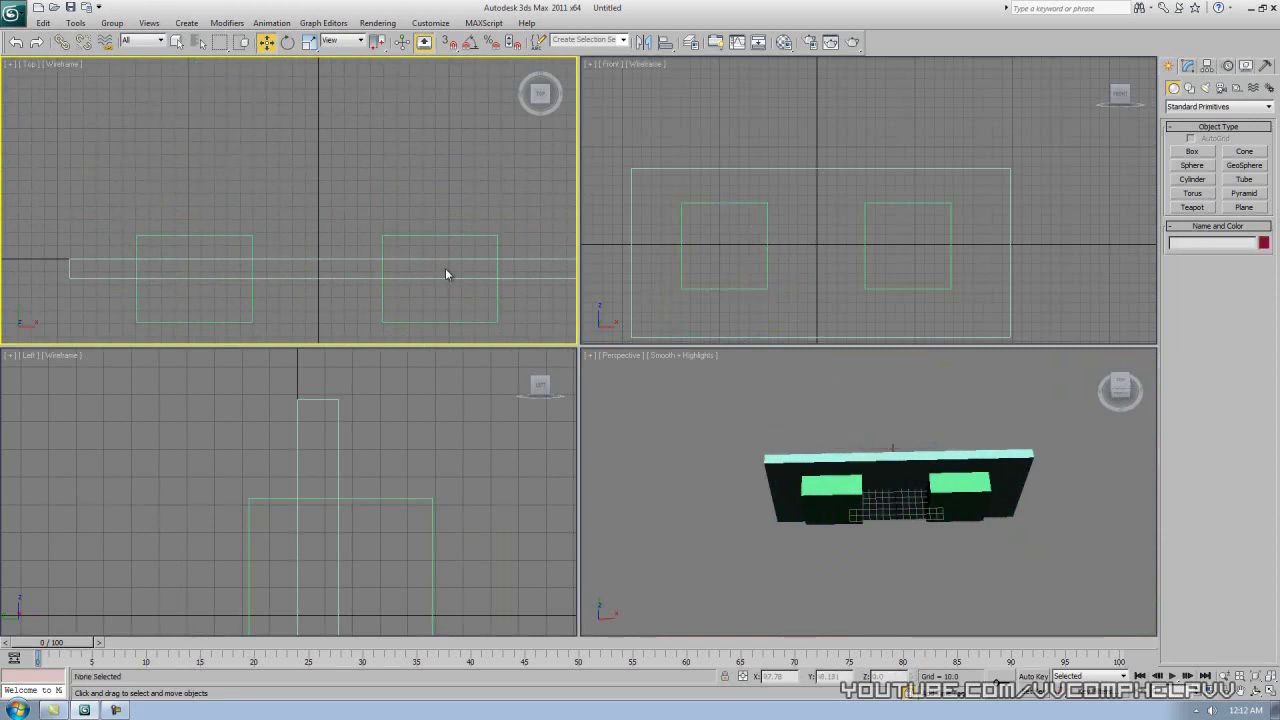
- Restore the top view, select the wall box and frame it in the maximized perspective view
mouse_move(383, 243)
alt+middle_down()
mouse_move(403, 200)
mouse_move(401, 228)
alt+middle_up()
key(t)
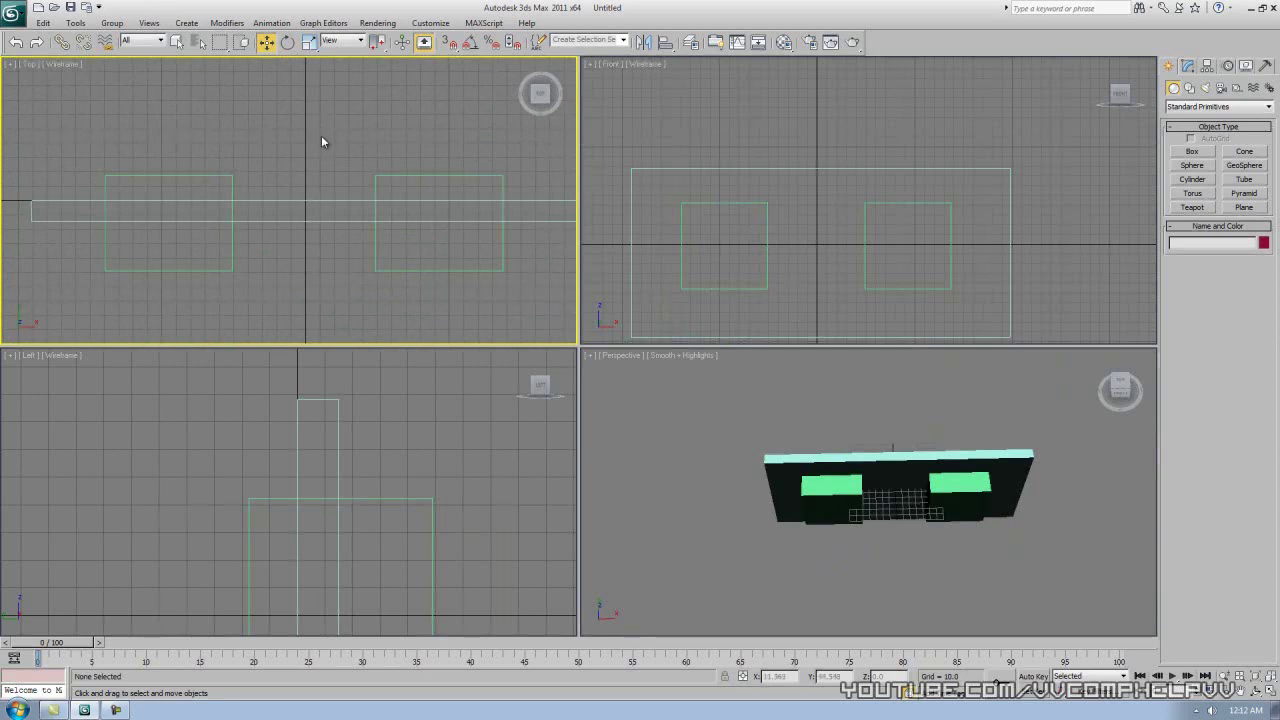
alt+middle_drag(880, 470, 893, 422)
scroll(893, 428, up, 5)
alt+middle_drag(946, 466, 910, 468)
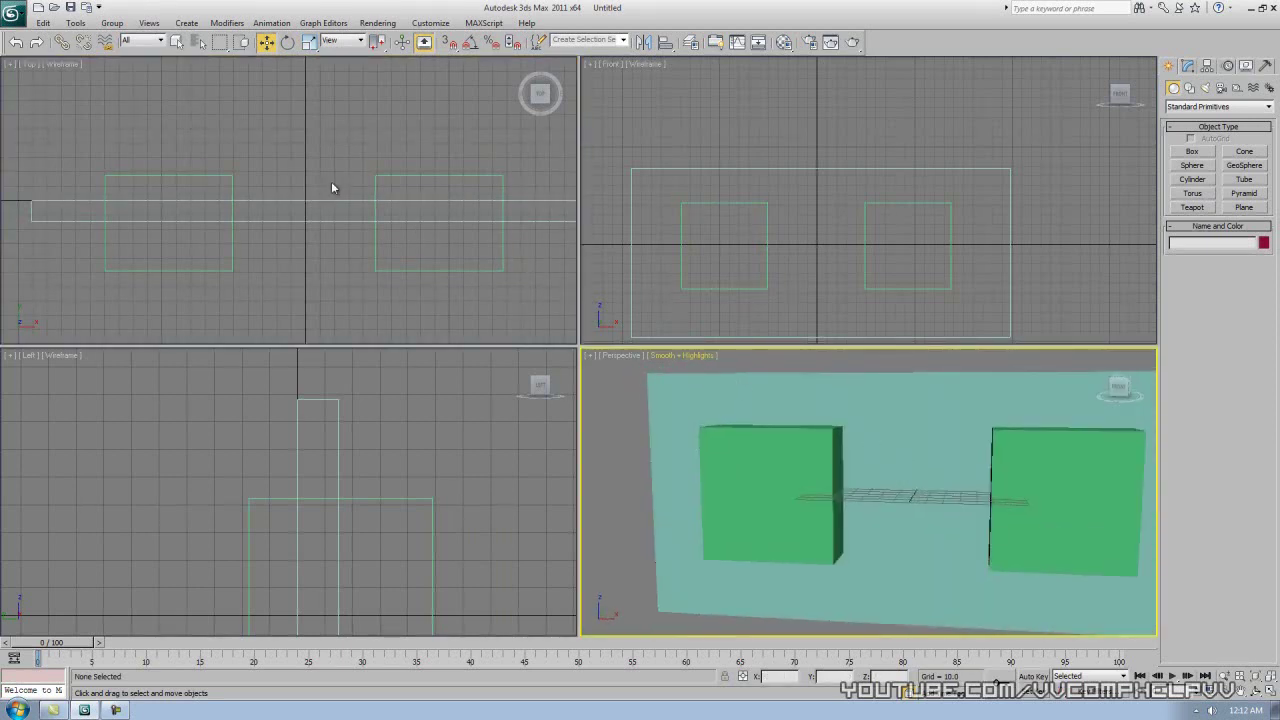
click(896, 403)
middle_drag(912, 404, 829, 403)
key(alt+w)
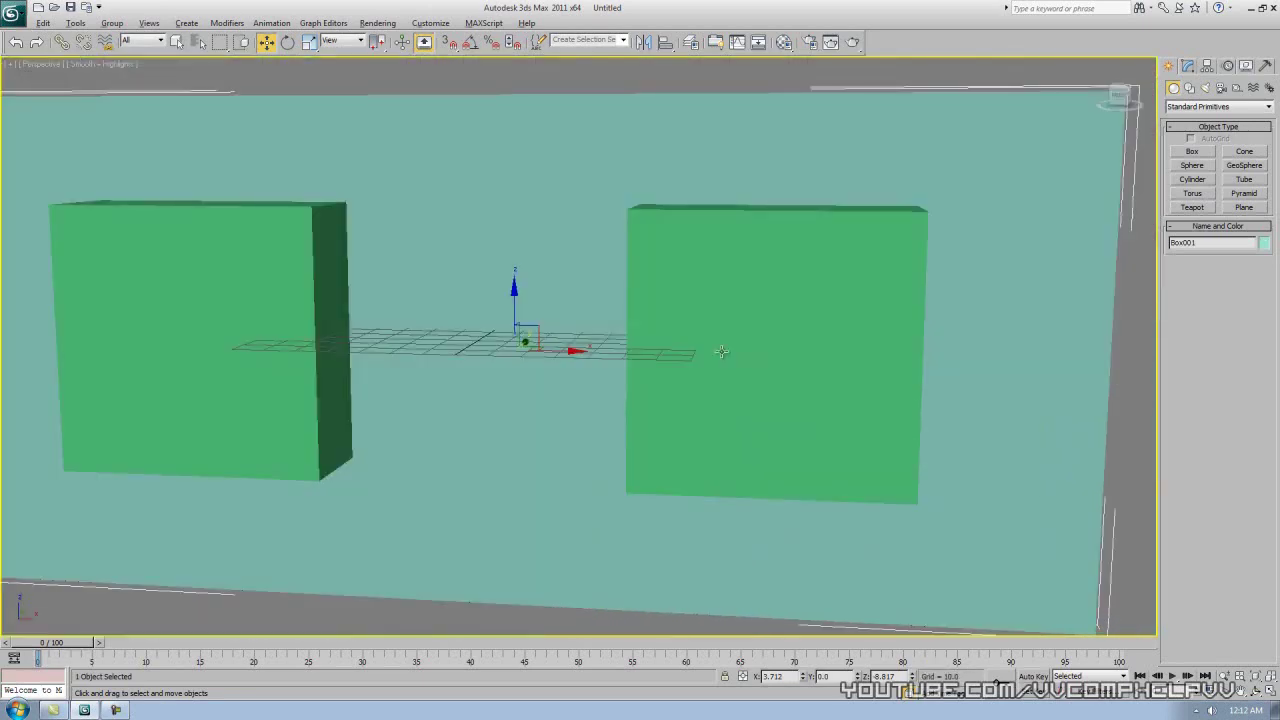
key(z)
alt+middle_drag(729, 351, 721, 405)
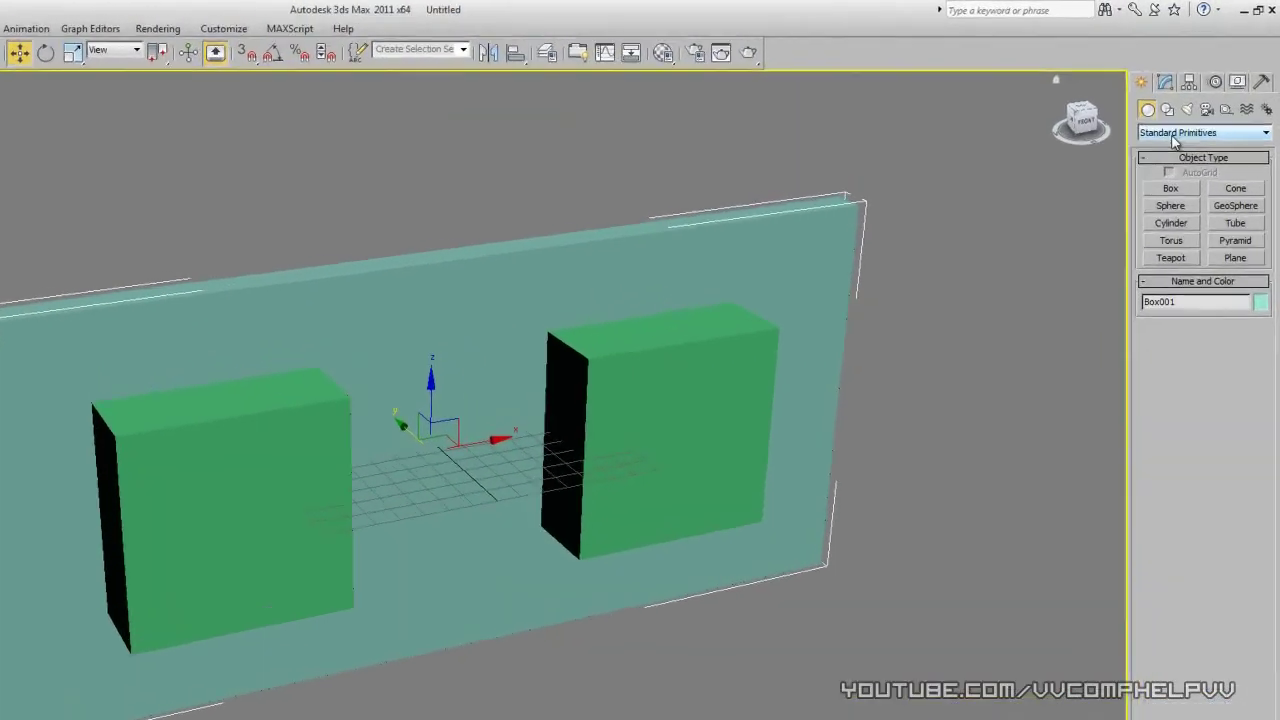
- Subtract the left green box from the wall with a Boolean compound object set to Subtraction (A-B)
click(1195, 106)
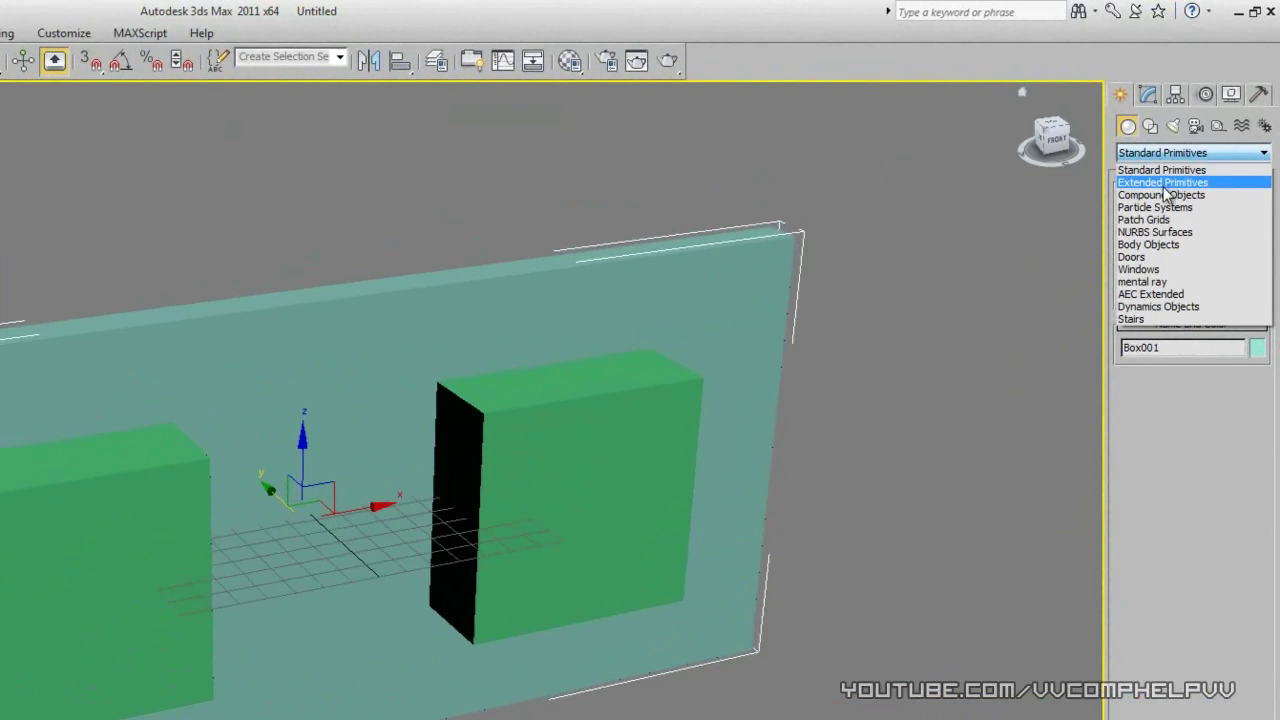
click(1162, 194)
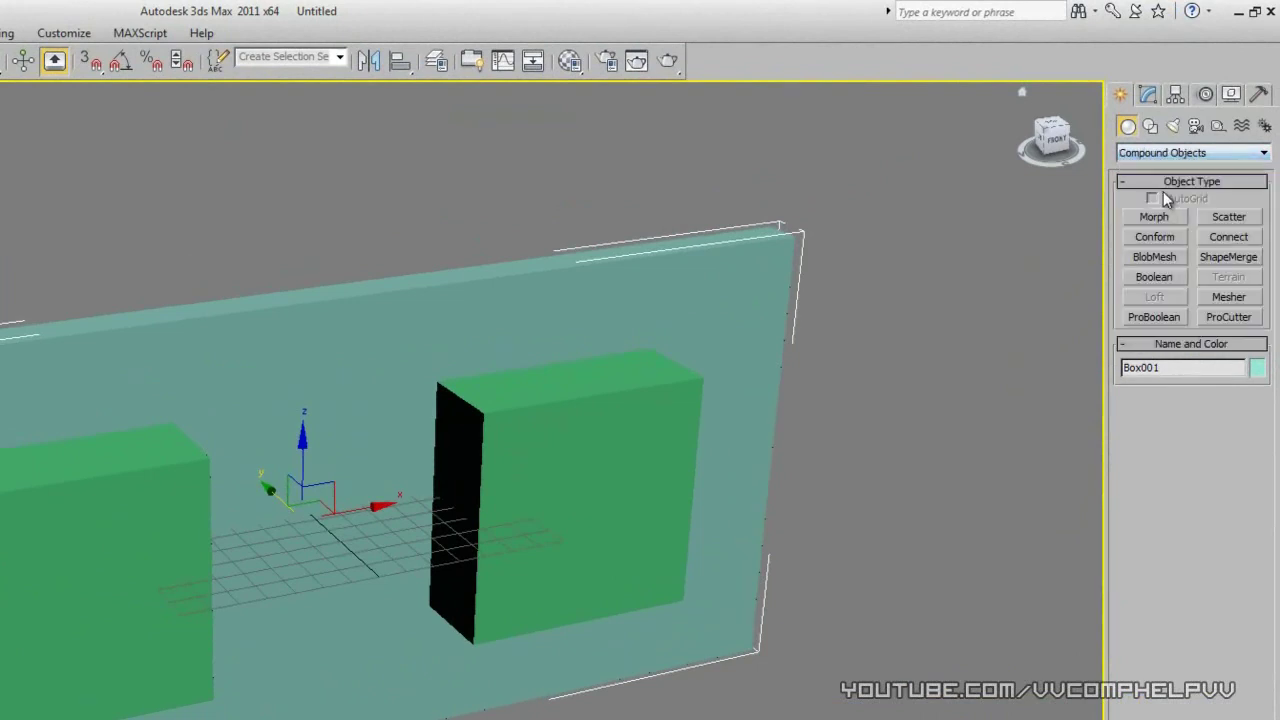
click(1155, 278)
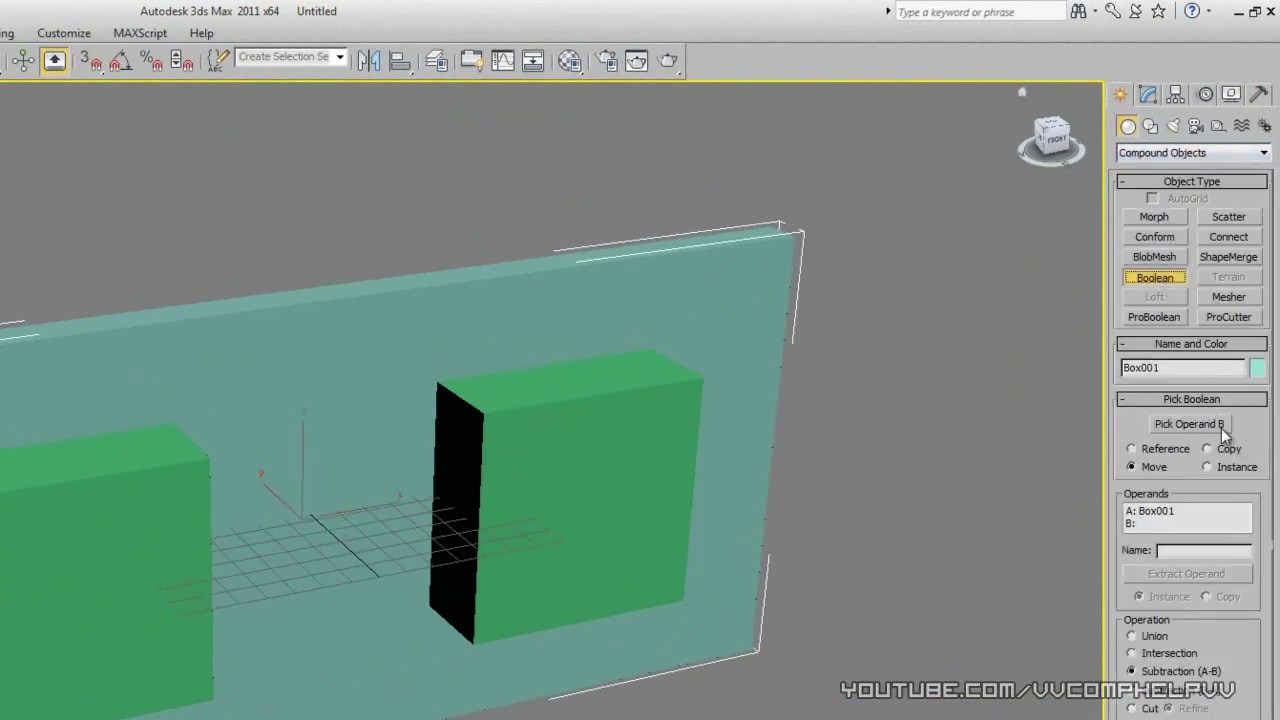
scroll(1248, 440, down, 1)
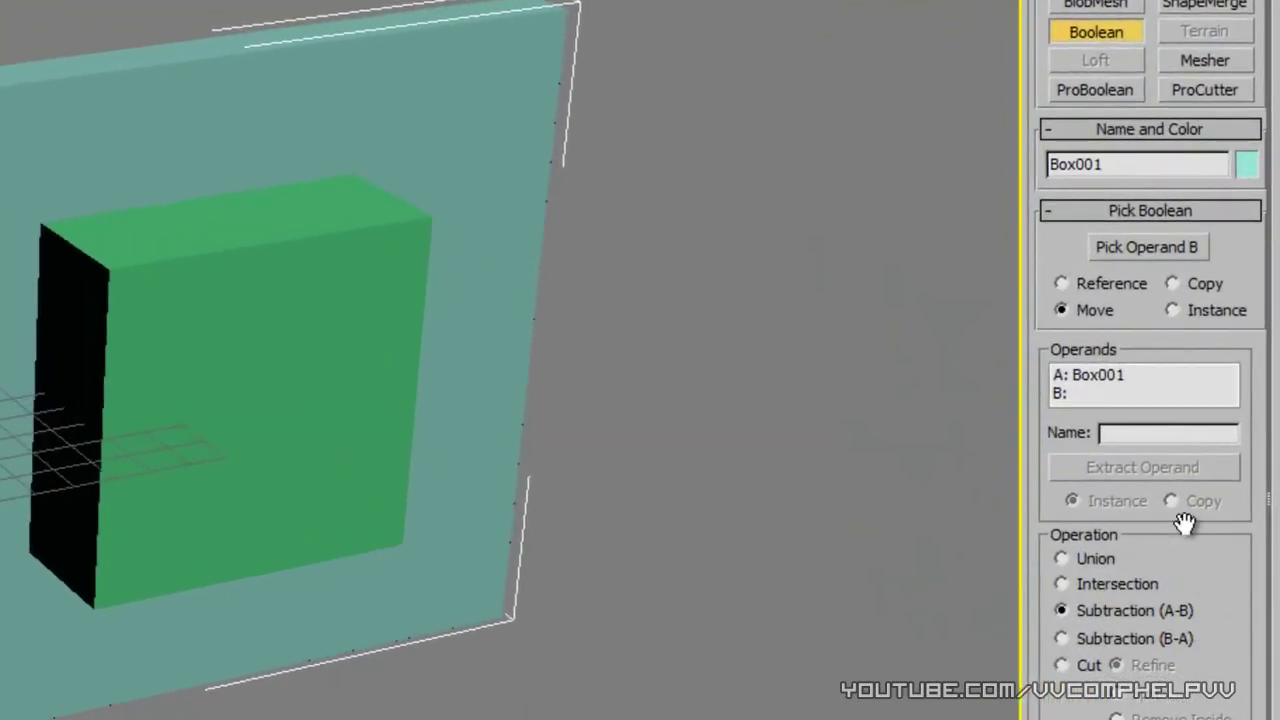
click(1189, 249)
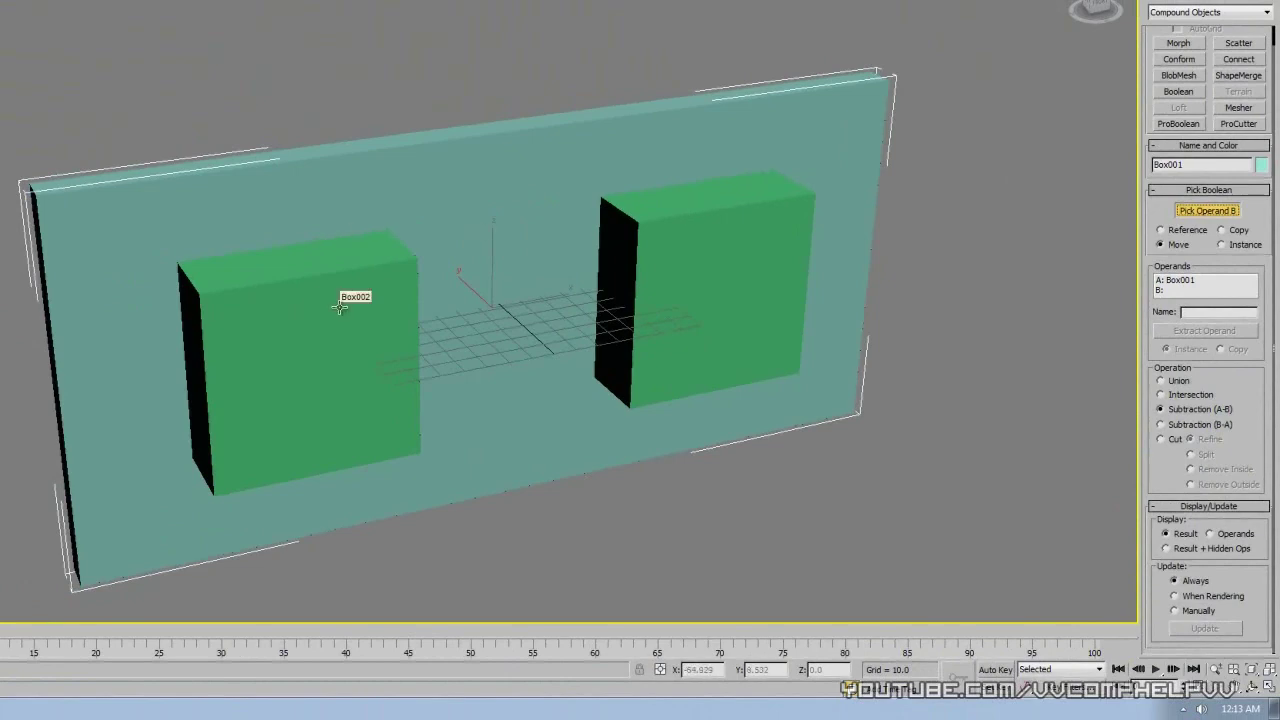
click(340, 307)
alt+middle_drag(340, 307, 378, 327)
- Try to subtract the right green box by picking another operand B in the same Boolean, and undo it
click(1209, 211)
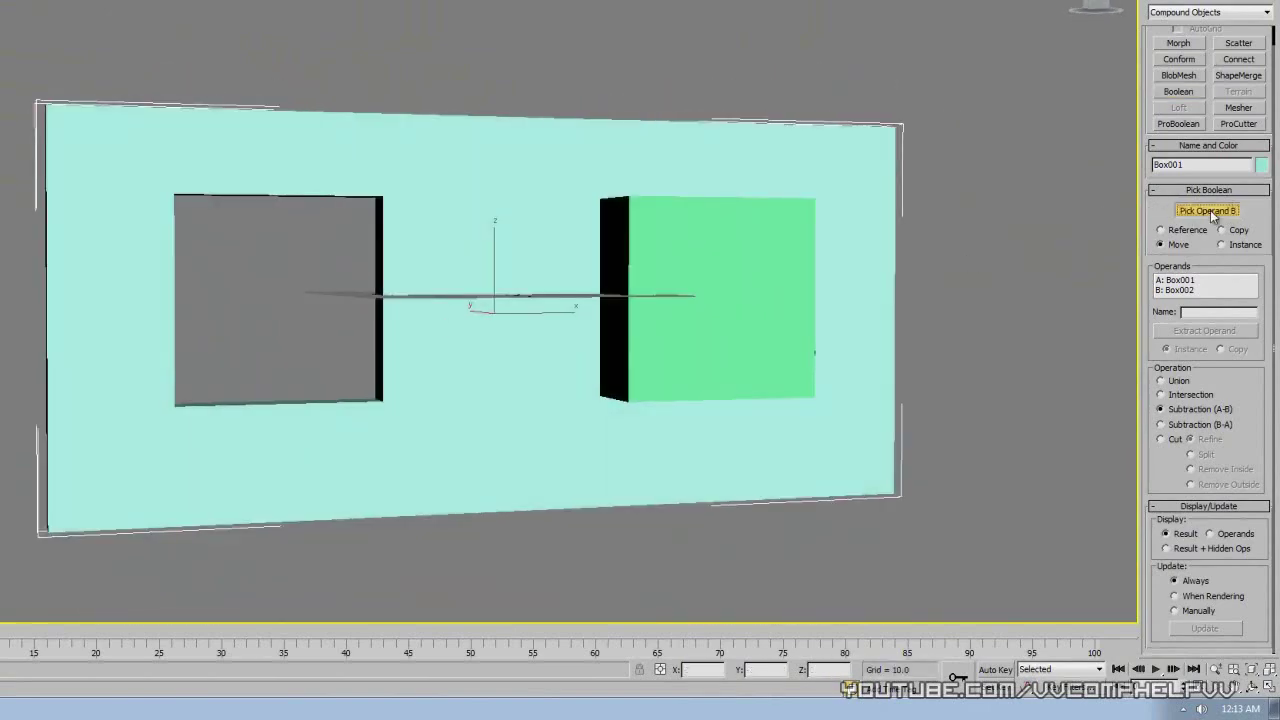
click(754, 318)
mouse_move(754, 318)
alt+middle_down()
mouse_move(790, 333)
mouse_move(791, 392)
mouse_move(690, 383)
mouse_move(531, 314)
mouse_move(571, 337)
mouse_move(752, 332)
alt+middle_up()
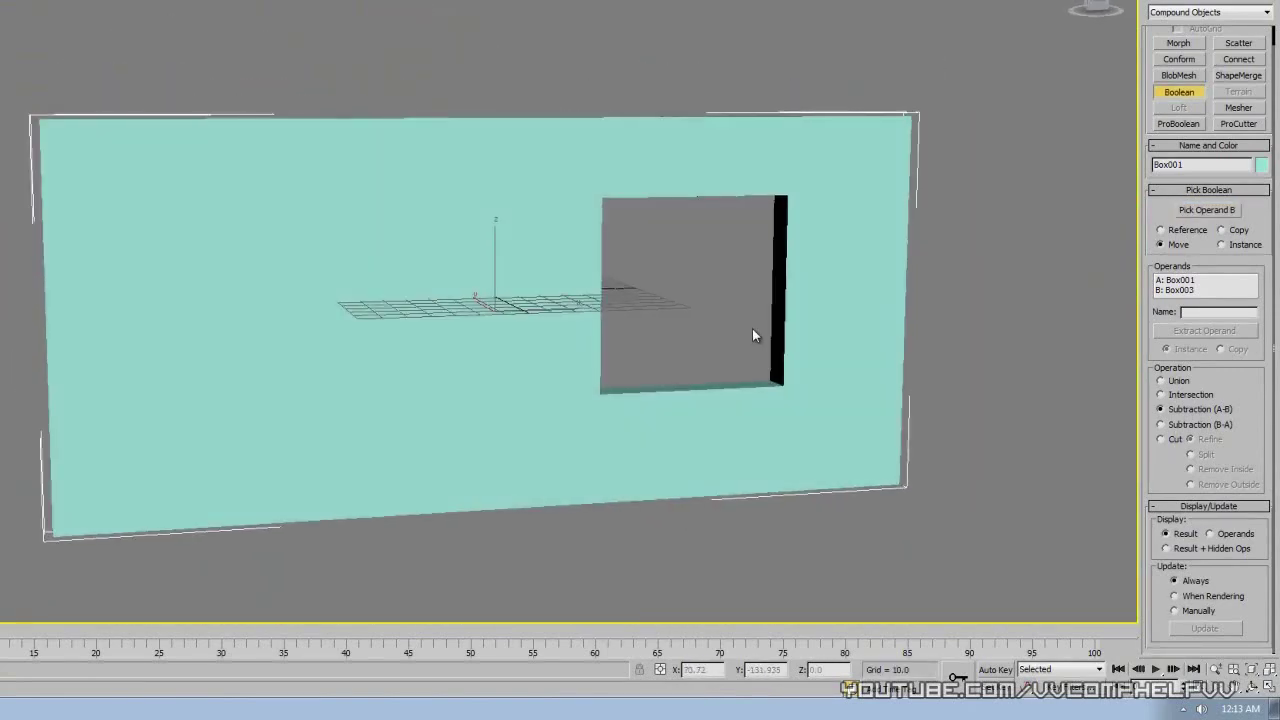
key(ctrl+z)
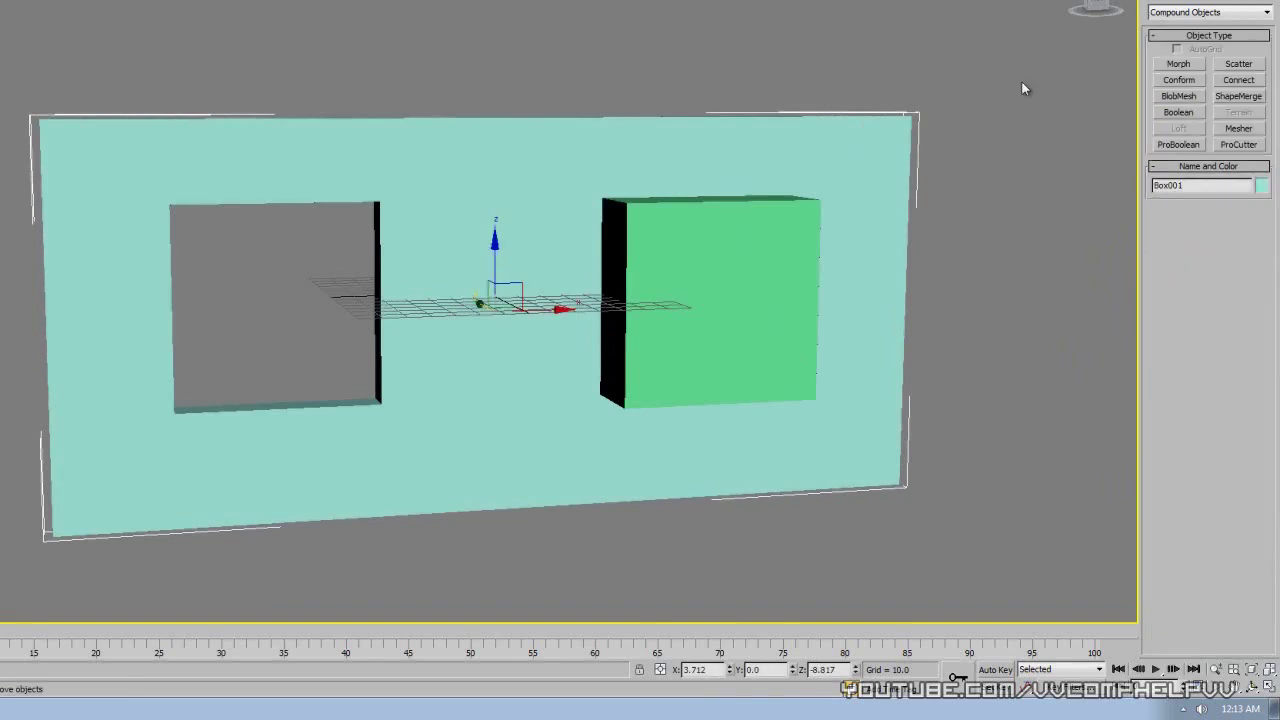
- Start a new Boolean on the cut wall and subtract the right green box from it
click(1181, 112)
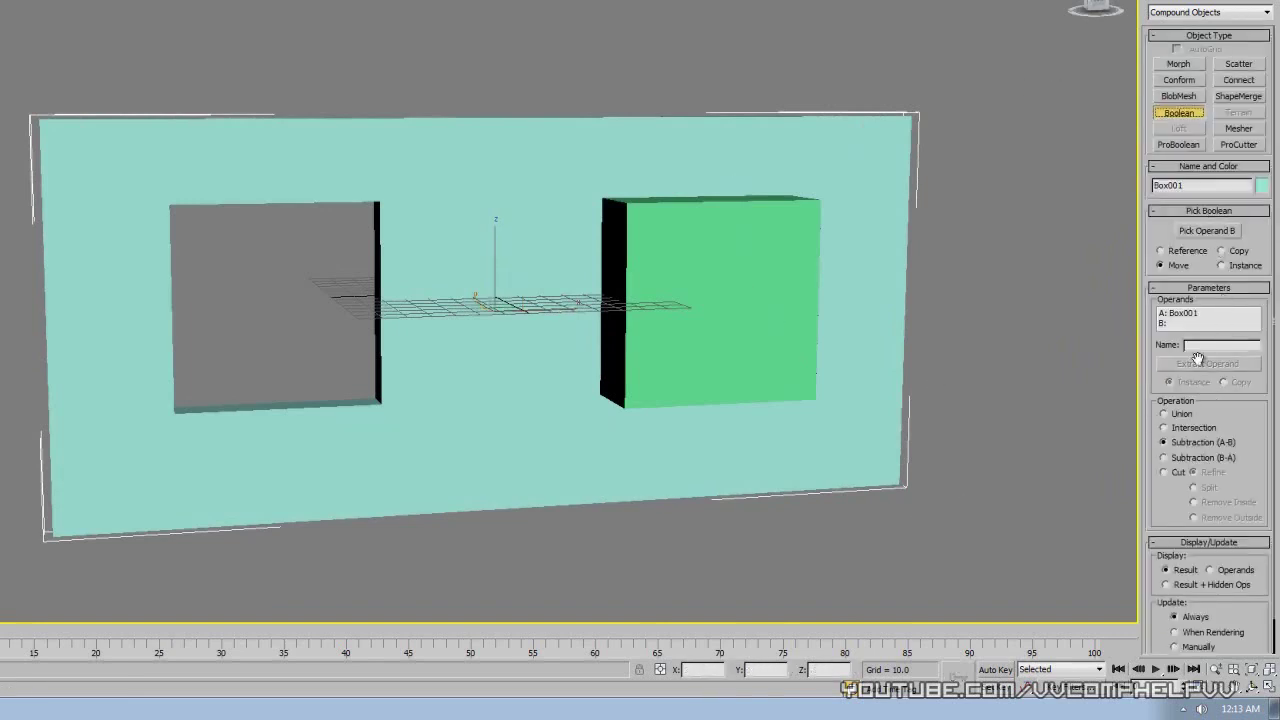
click(1198, 234)
click(795, 308)
alt+middle_drag(796, 311, 700, 345)
- Return to the four-view layout and create a small box crossing the wall in the top view, about 64 long and 43 wide
key(alt+w)
mouse_move(335, 224)
middle_down()
mouse_move(323, 206)
mouse_move(313, 236)
middle_up()
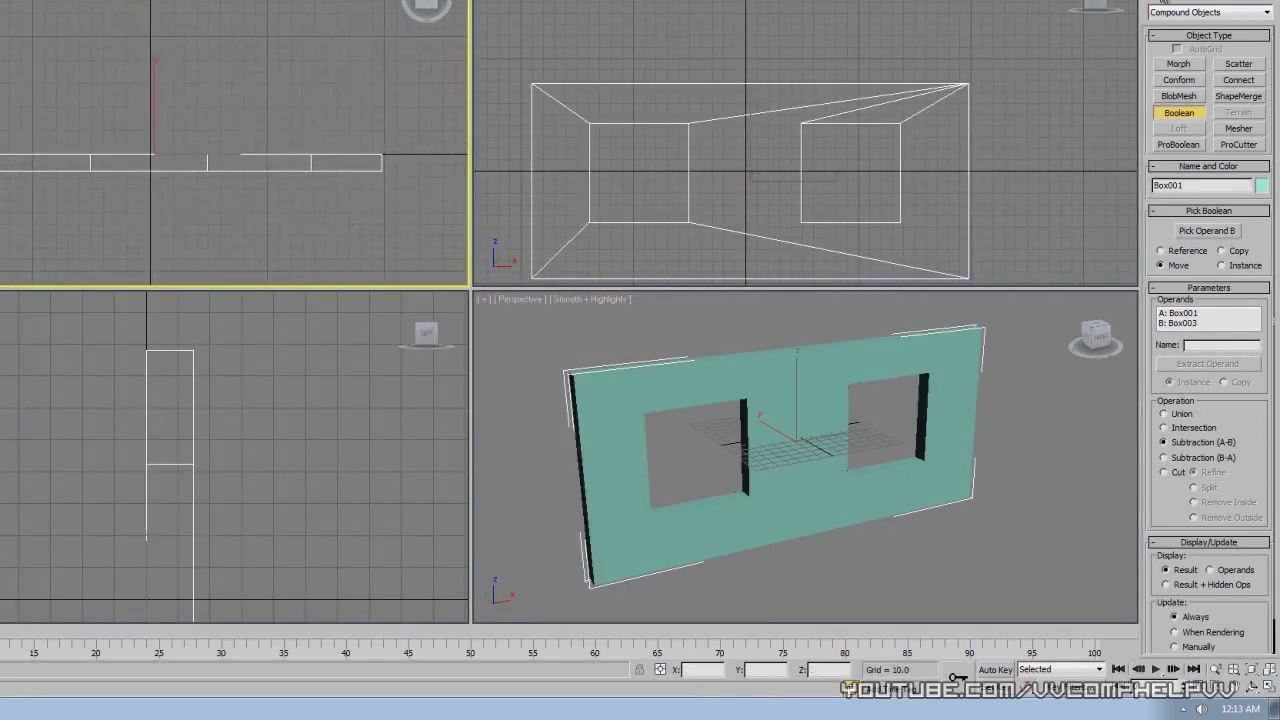
click(1178, 12)
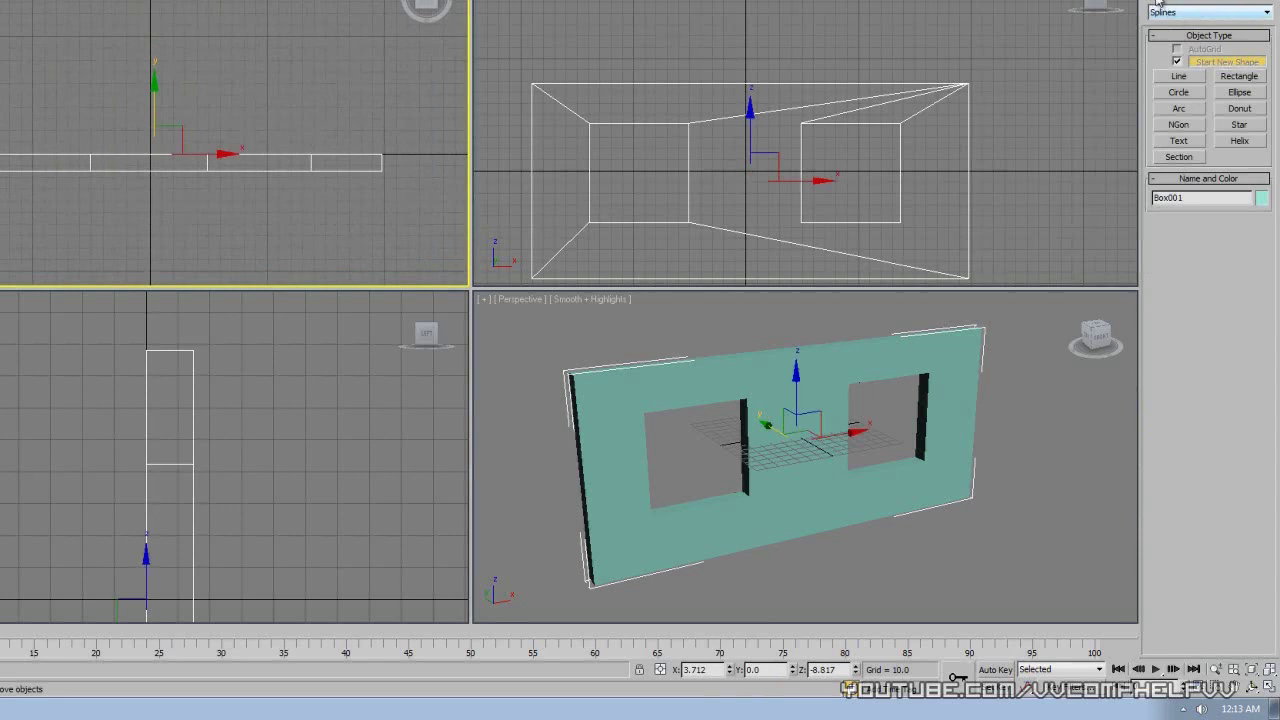
click(1172, 12)
click(1172, 28)
click(1179, 64)
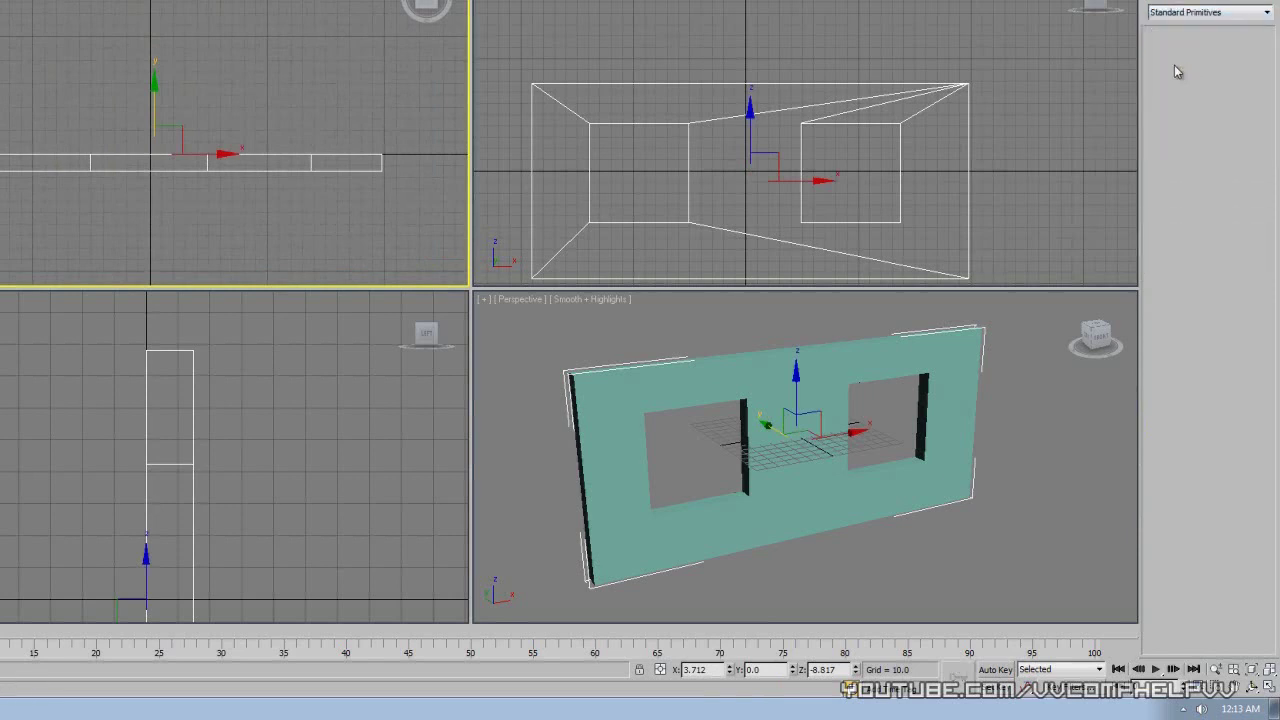
drag(75, 129, 123, 204)
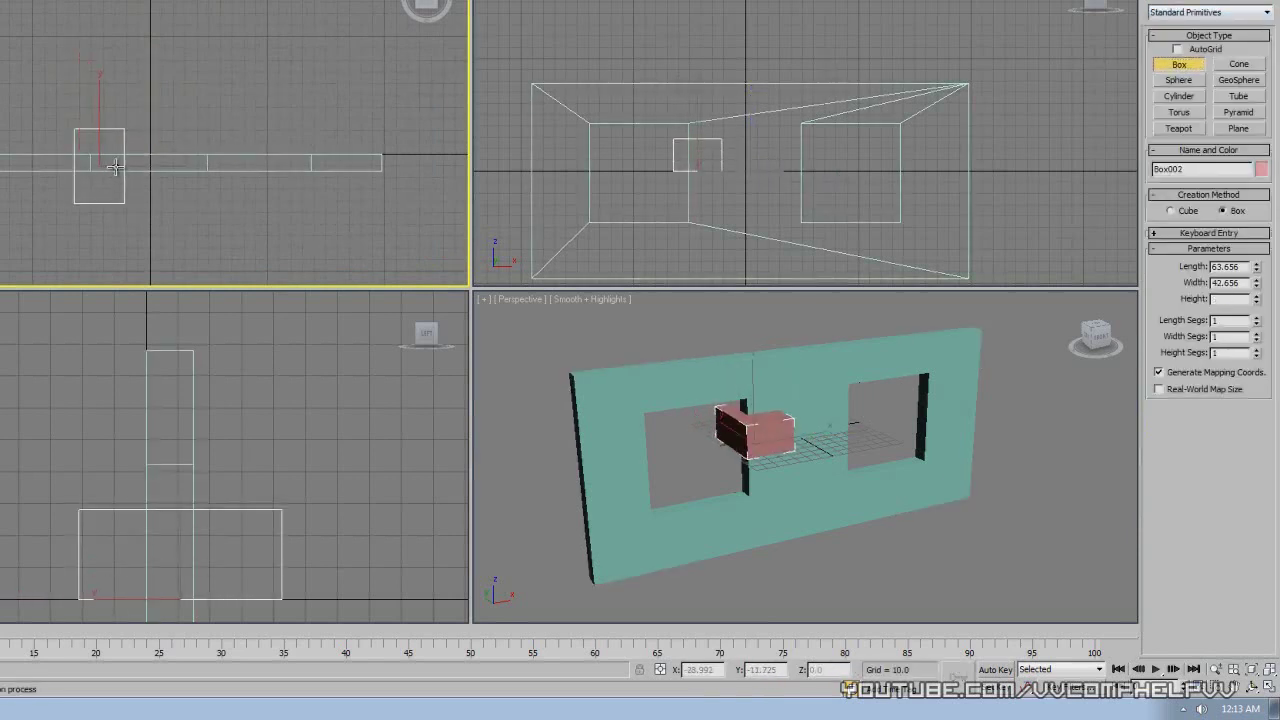
right_click(204, 206)
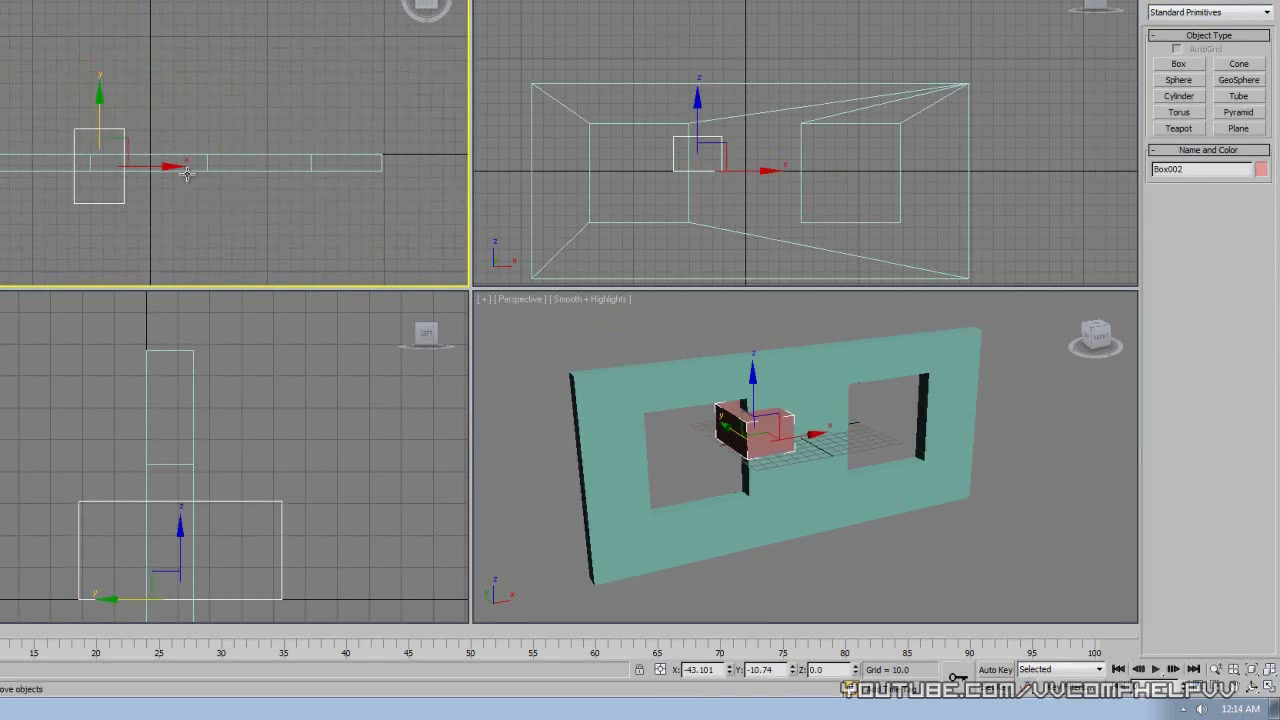
- Copy the small box along X to make a row of three evenly spaced boxes
shift+drag(160, 167, 216, 175)
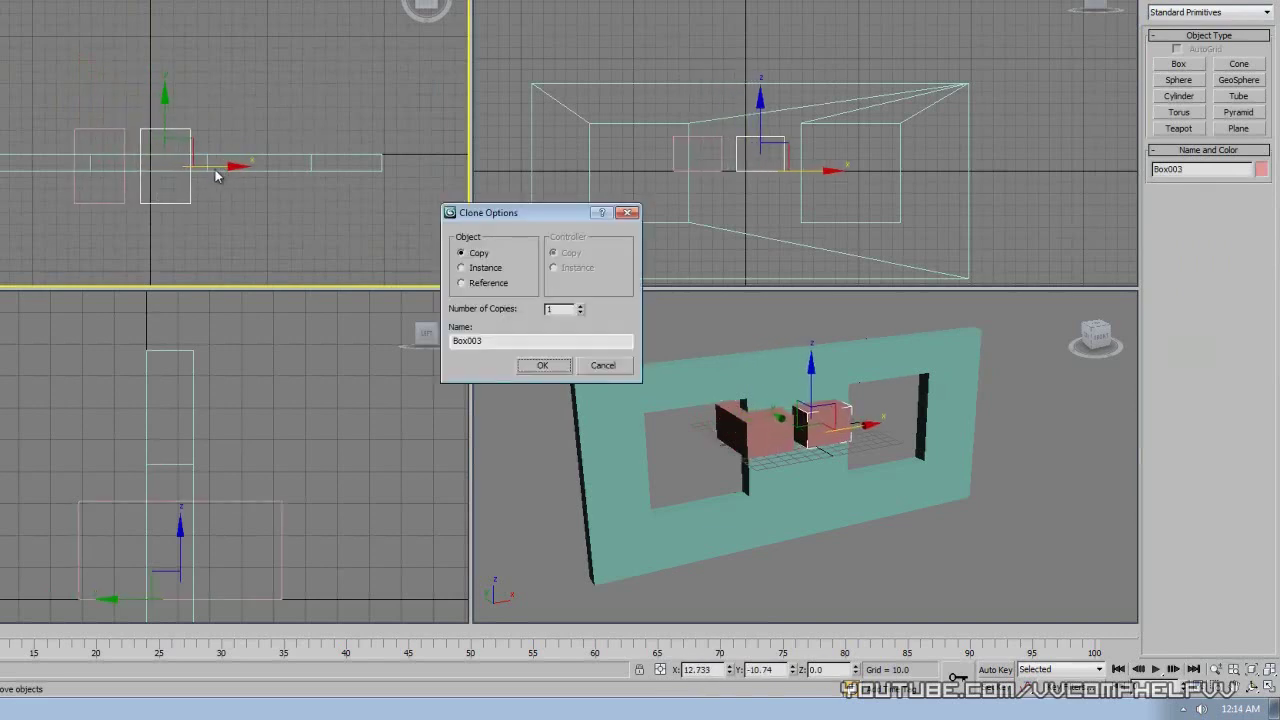
click(543, 366)
alt+middle_drag(838, 393, 902, 416)
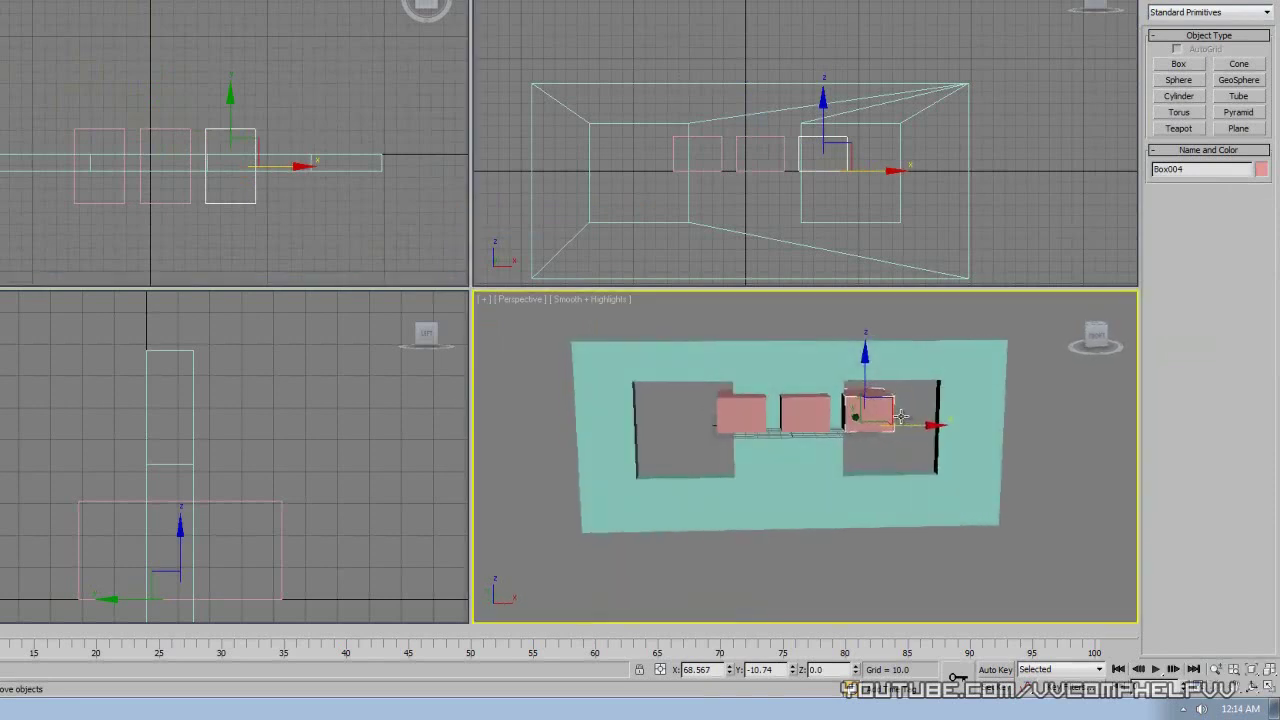
- In the maximized perspective view, move the left pink box to the wall's lower middle and the middle one to its upper middle
key(alt+w)
click(307, 185)
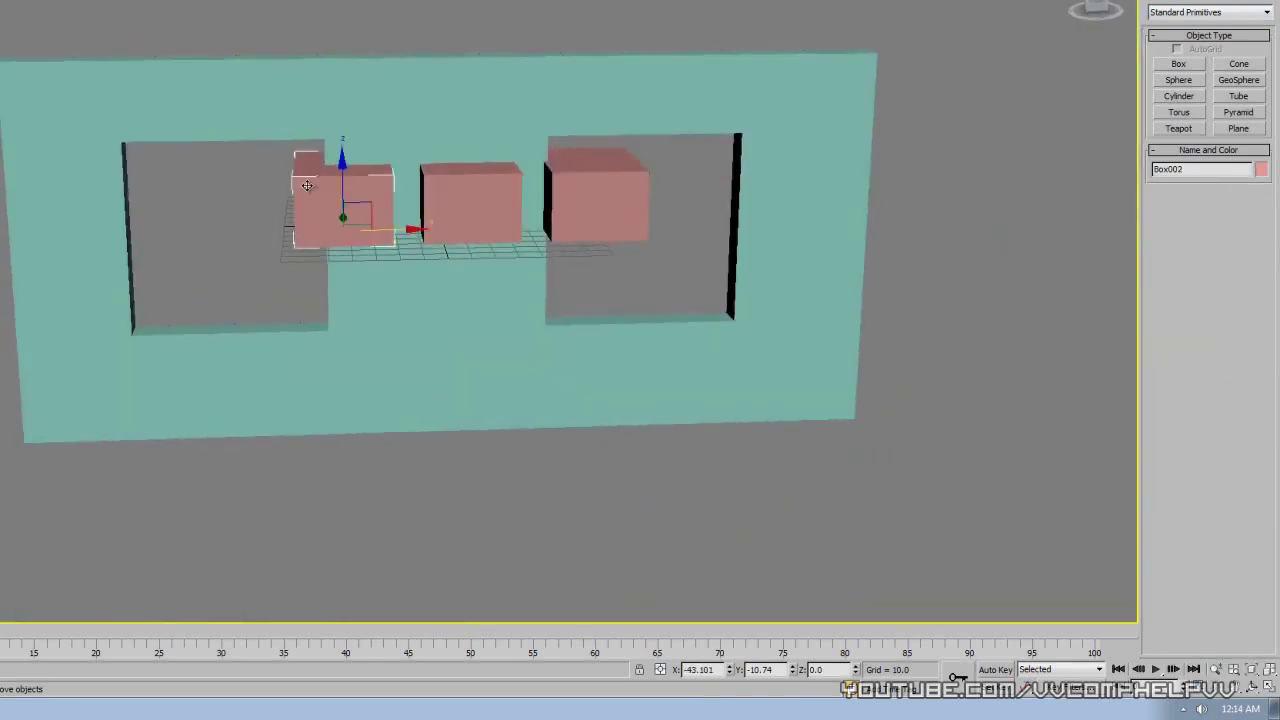
drag(362, 205, 418, 337)
click(457, 212)
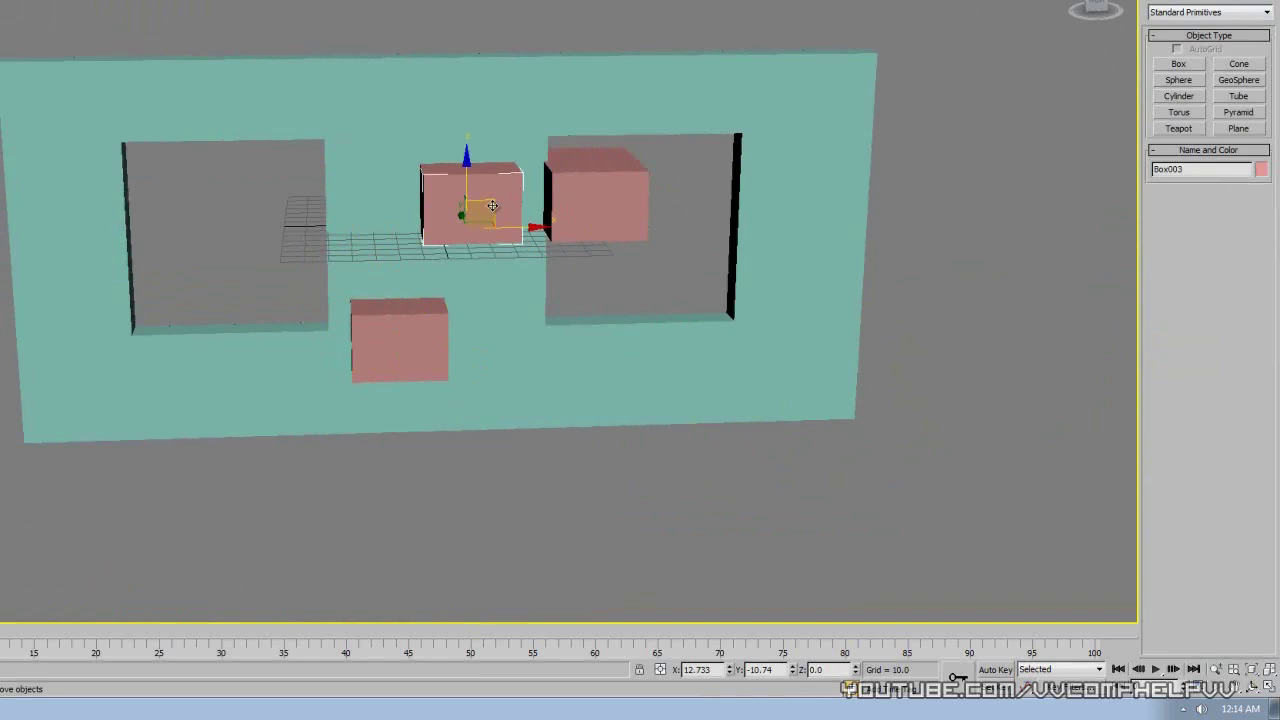
drag(492, 206, 467, 159)
- Move the third pink box sideways so it overlaps the outer edge of the right opening
click(602, 203)
drag(602, 203, 794, 216)
mouse_move(866, 253)
alt+middle_down()
mouse_move(831, 243)
mouse_move(929, 223)
mouse_move(853, 254)
alt+middle_up()
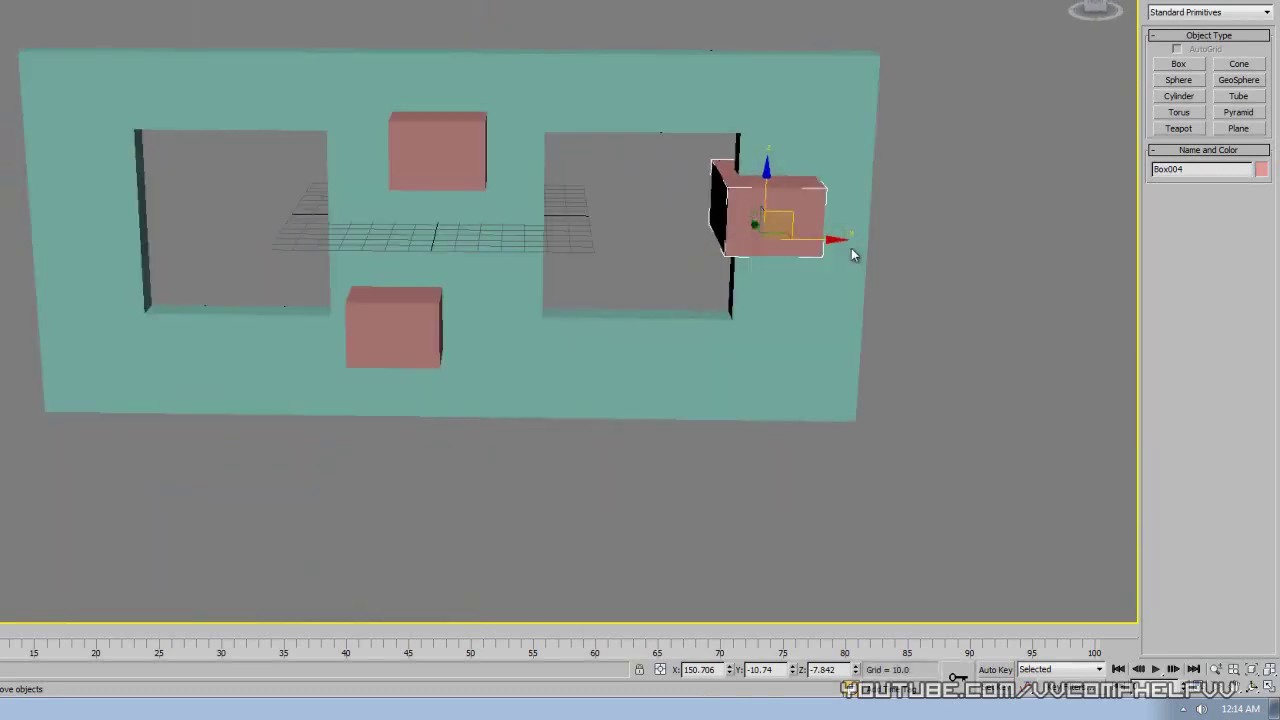
- Move the upper-middle pink box onto the wall's upper-left corner and raise the lower one between the two openings
click(470, 165)
drag(470, 165, 88, 86)
alt+middle_drag(88, 86, 363, 186)
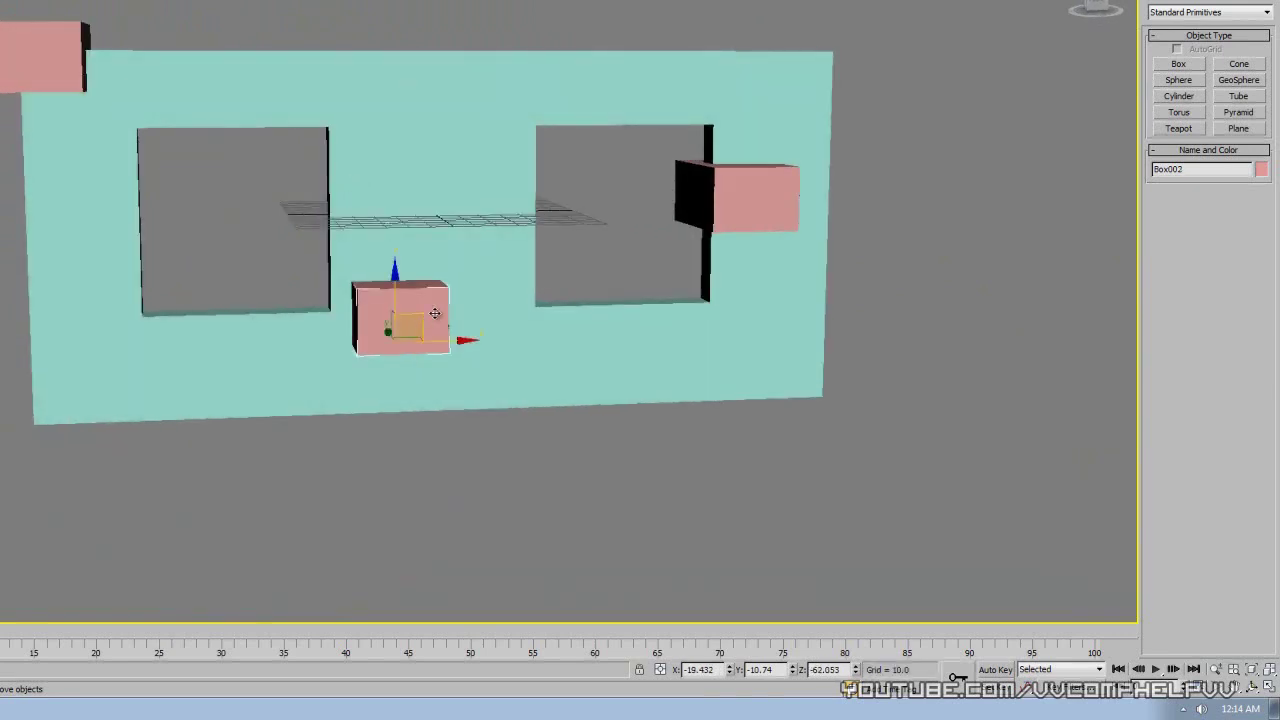
drag(425, 315, 465, 284)
alt+middle_drag(465, 284, 445, 190)
- Subtract the three pink boxes from the wall with ProBoolean, using the Subtraction operation
click(445, 188)
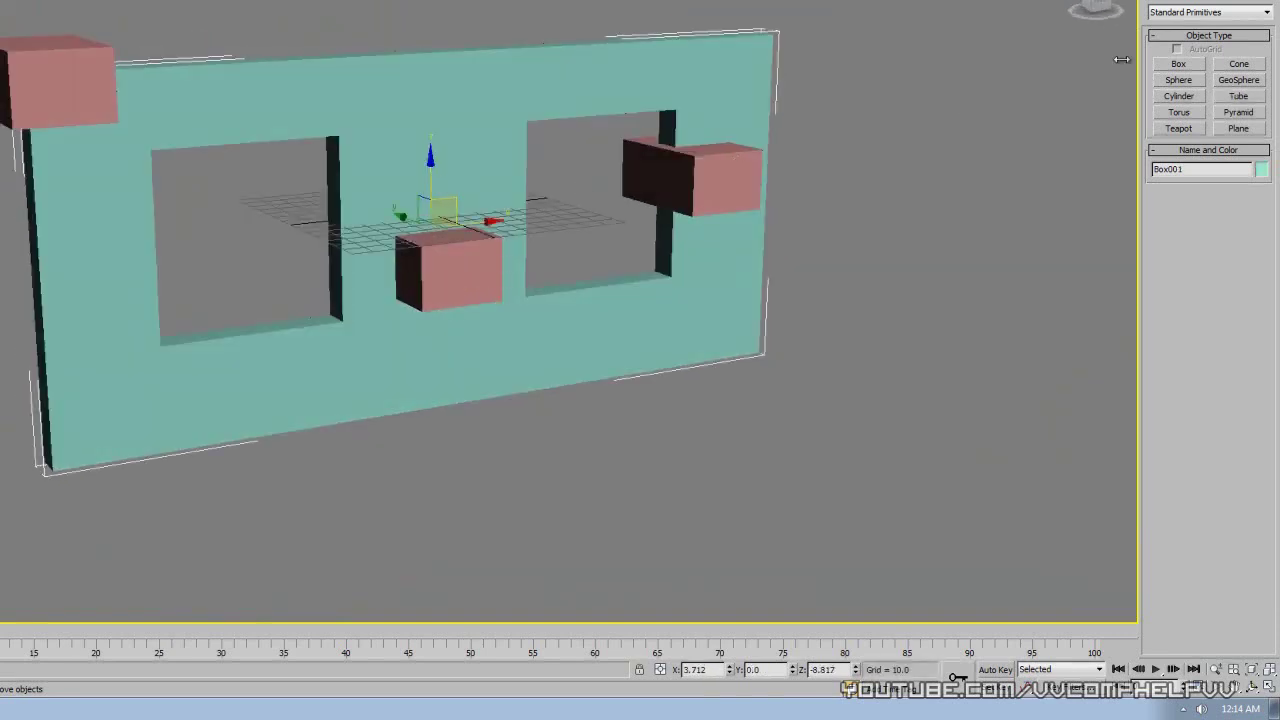
click(1170, 12)
click(1180, 46)
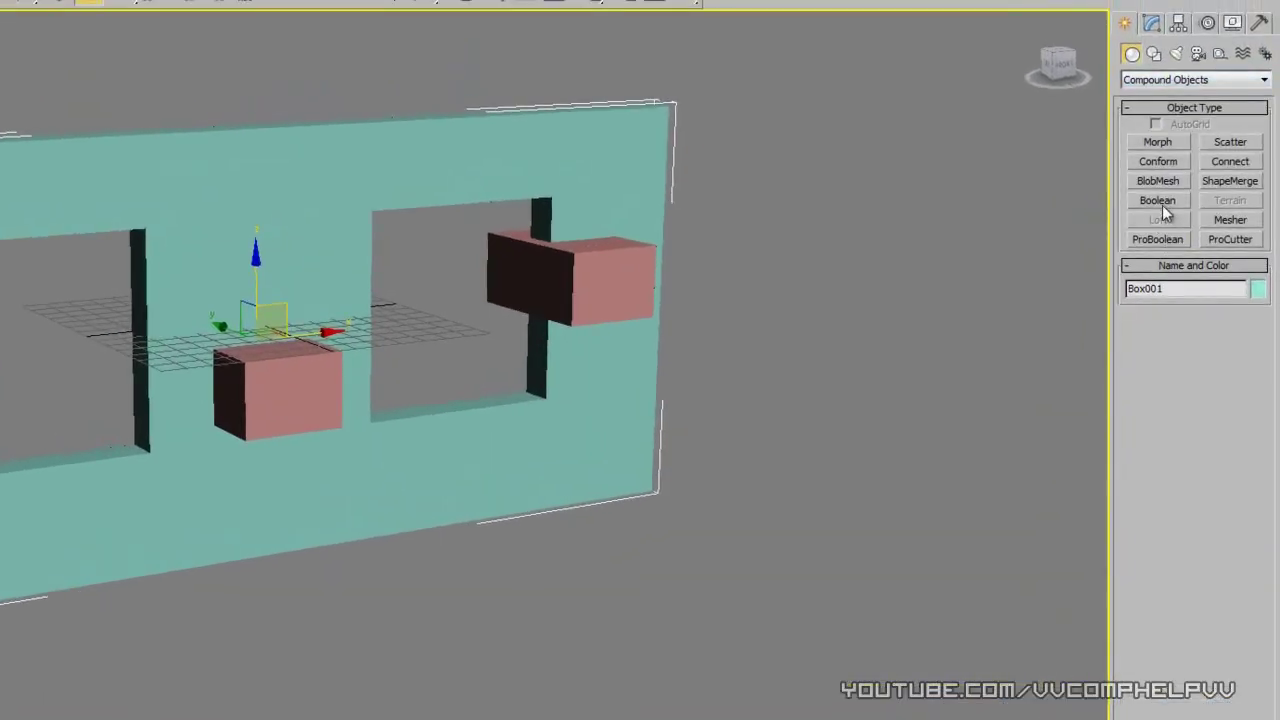
click(1164, 239)
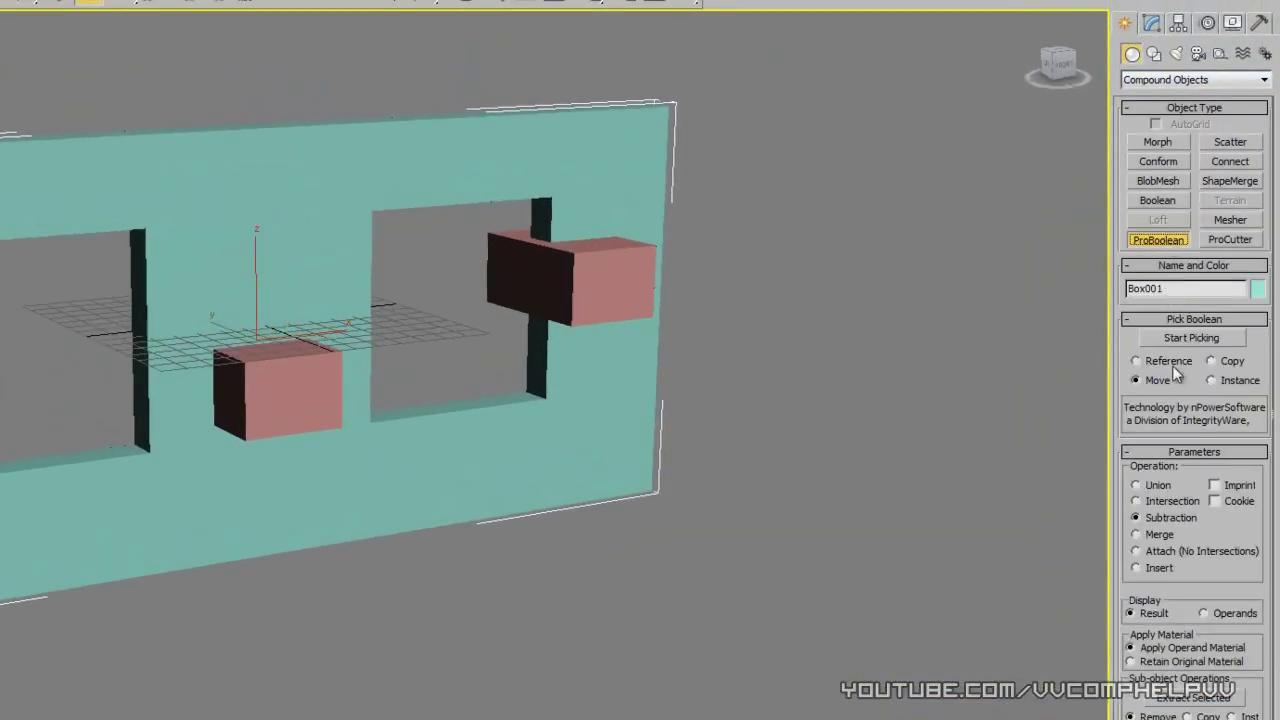
click(1205, 339)
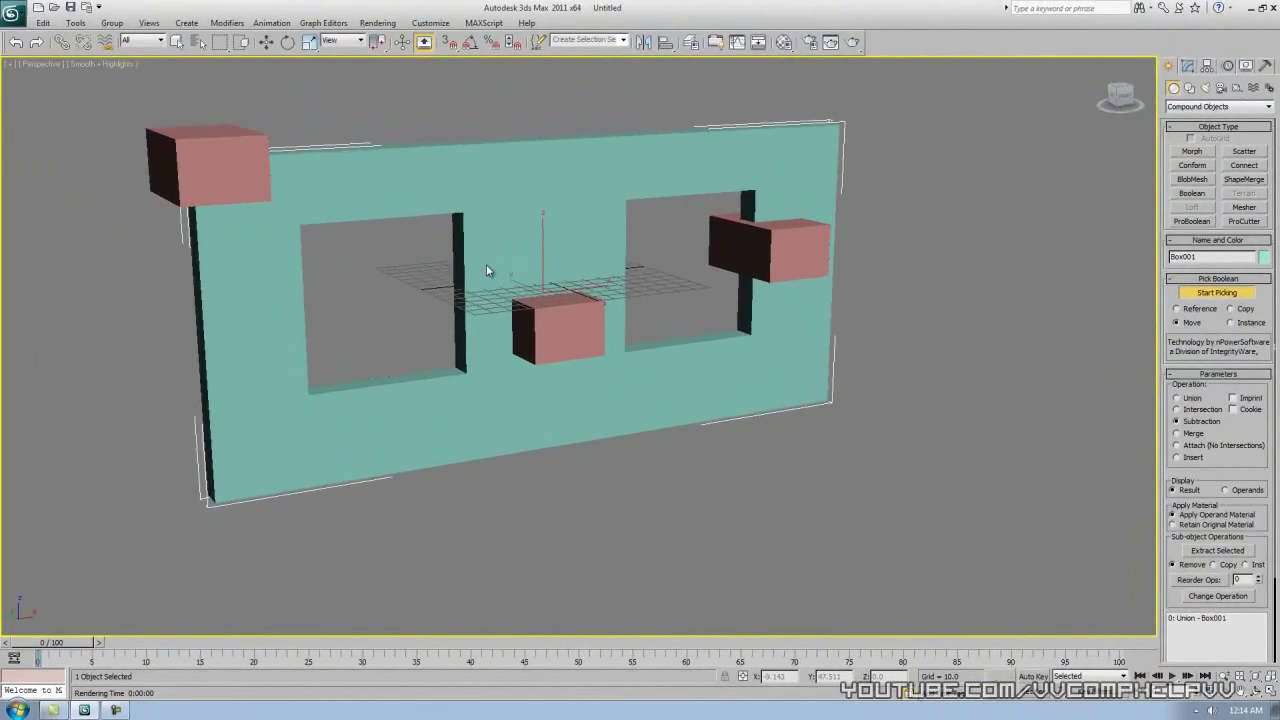
click(757, 248)
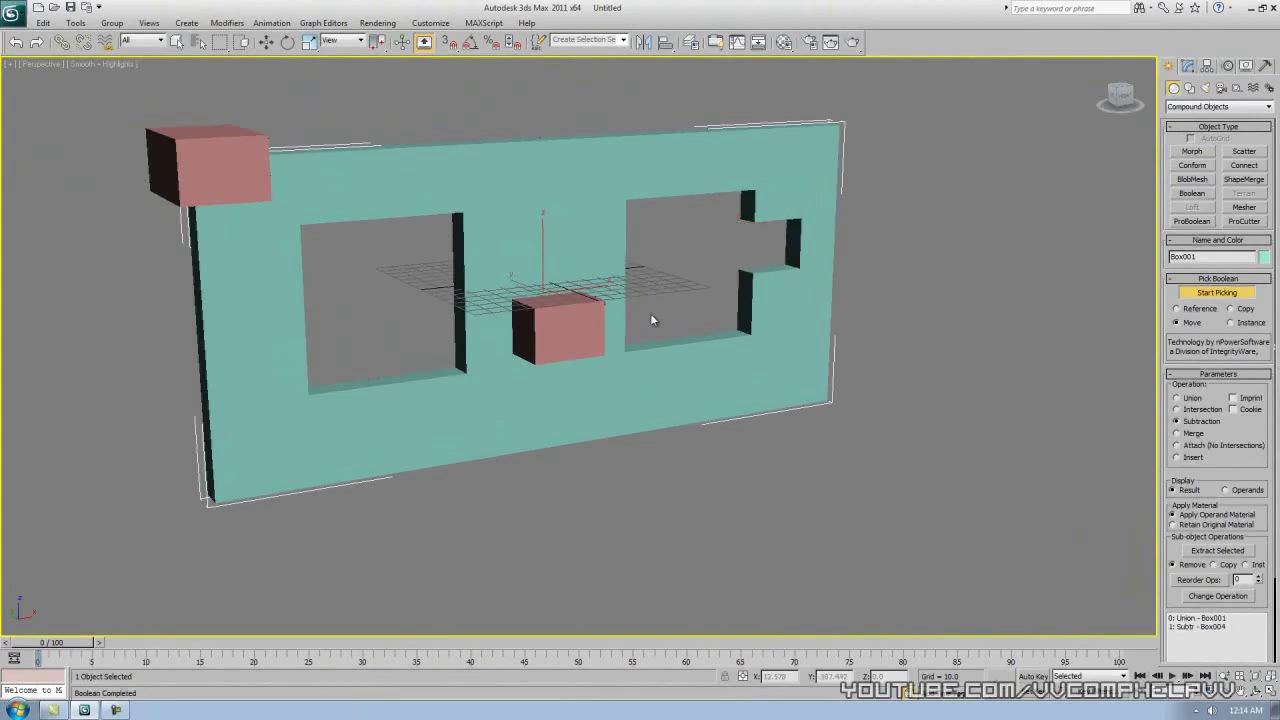
click(557, 340)
click(229, 163)
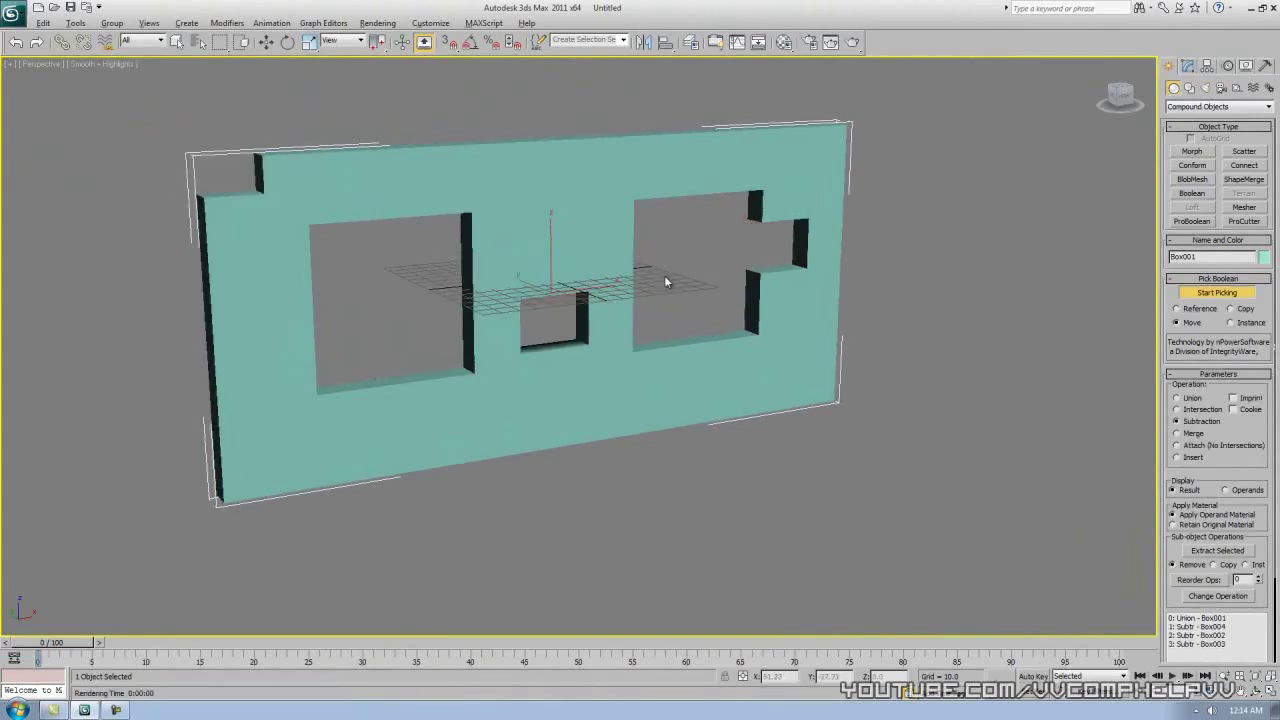
- Check the cut wall from the back and in wireframe, and restore Smooth + Highlights shading
alt+middle_drag(680, 297, 851, 319)
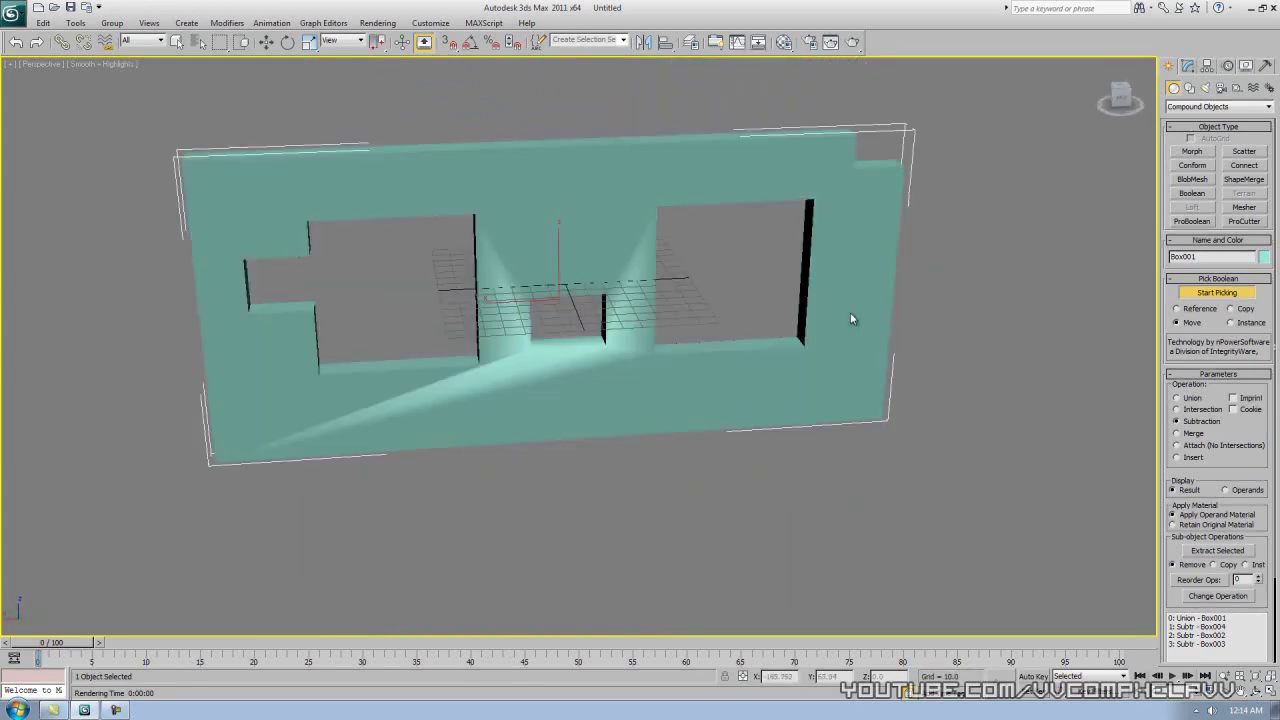
mouse_move(531, 340)
alt+middle_down()
mouse_move(537, 351)
mouse_move(526, 266)
mouse_move(563, 240)
mouse_move(629, 331)
mouse_move(571, 371)
mouse_move(651, 386)
mouse_move(626, 351)
mouse_move(621, 271)
mouse_move(561, 302)
mouse_move(588, 363)
mouse_move(674, 374)
mouse_move(409, 389)
mouse_move(469, 314)
mouse_move(494, 414)
alt+middle_up()
key(F3)
key(F3)
key(F3)
click(137, 64)
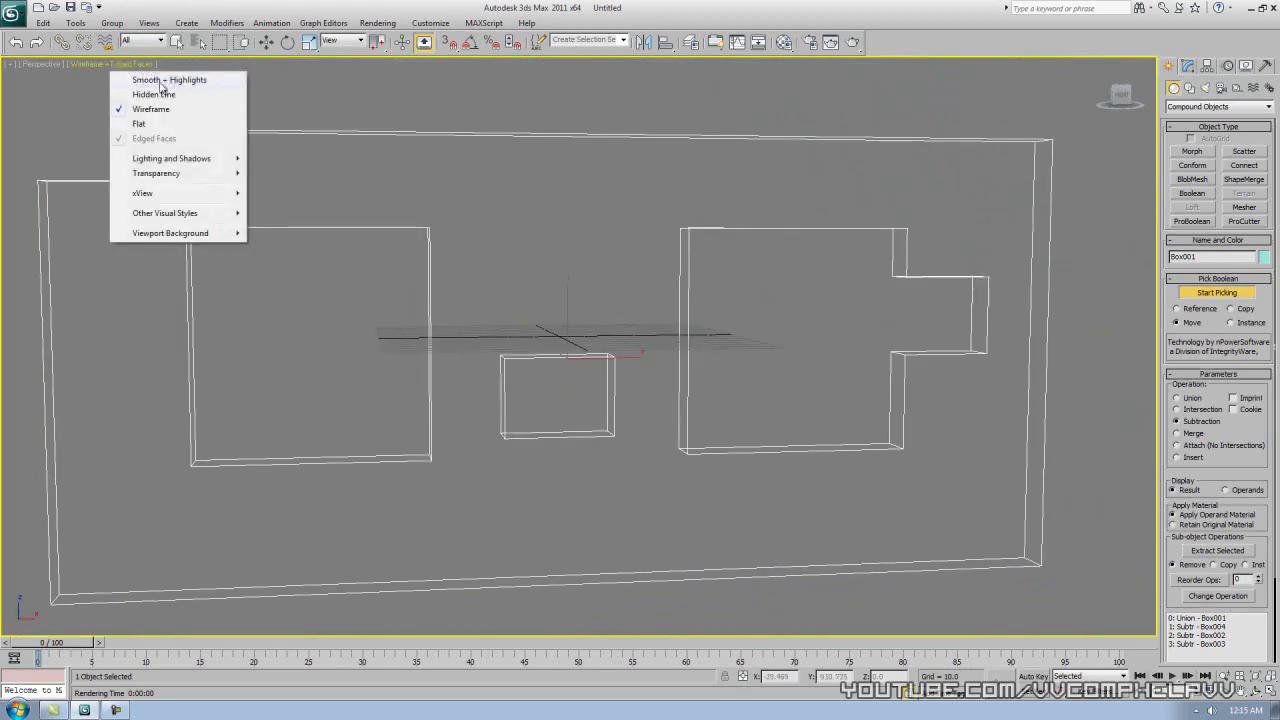
click(170, 80)
- Finish the ProBoolean picking and examine the wall's cut openings from several angles
mouse_move(655, 215)
alt+middle_down()
mouse_move(606, 211)
mouse_move(730, 292)
mouse_move(711, 269)
mouse_move(814, 214)
mouse_move(912, 265)
mouse_move(994, 280)
mouse_move(1040, 246)
mouse_move(1070, 278)
alt+middle_up()
scroll(606, 211, down, 2)
alt+middle_drag(597, 438, 640, 426)
key(w)
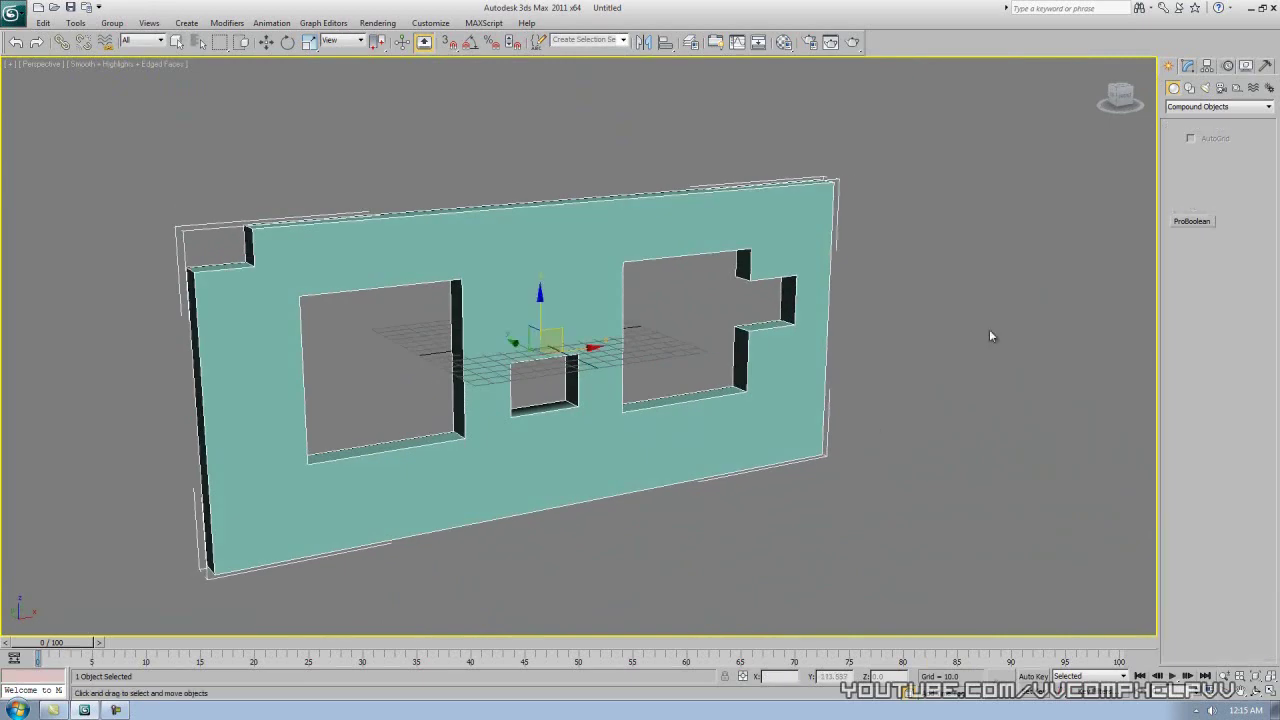
alt+middle_drag(840, 349, 657, 348)
scroll(641, 359, down, 3)
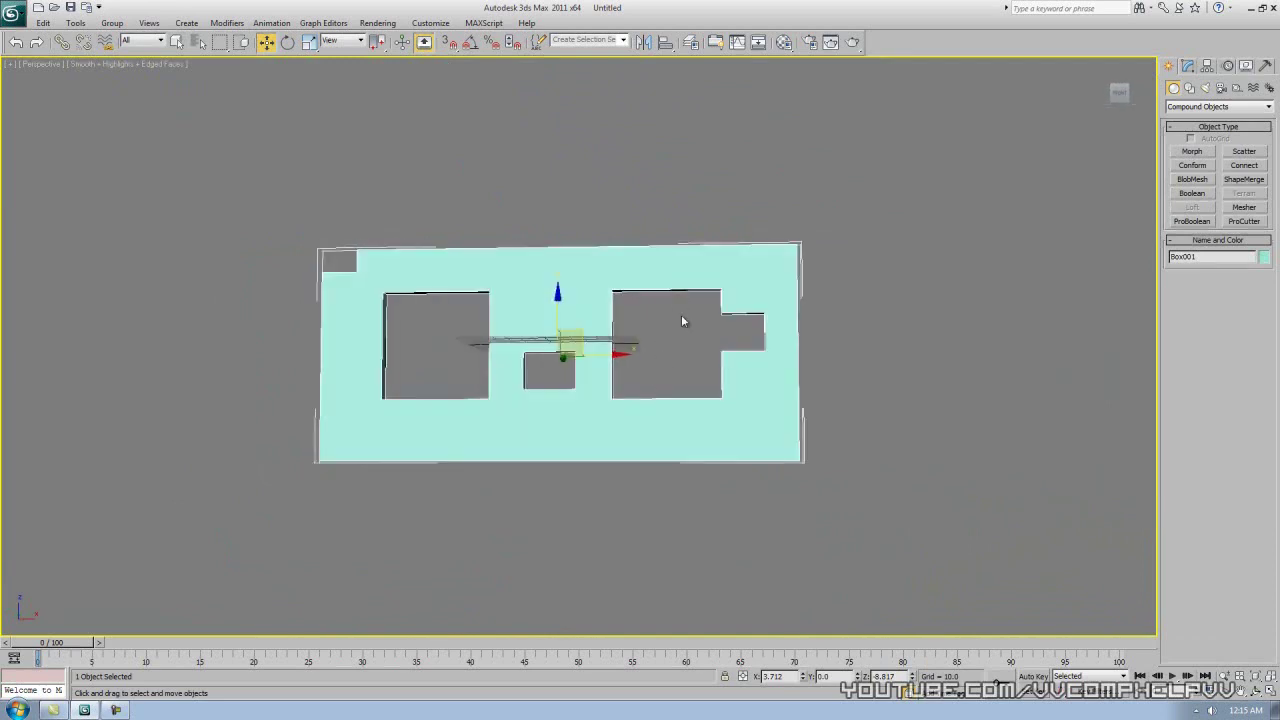
alt+middle_drag(663, 300, 659, 360)
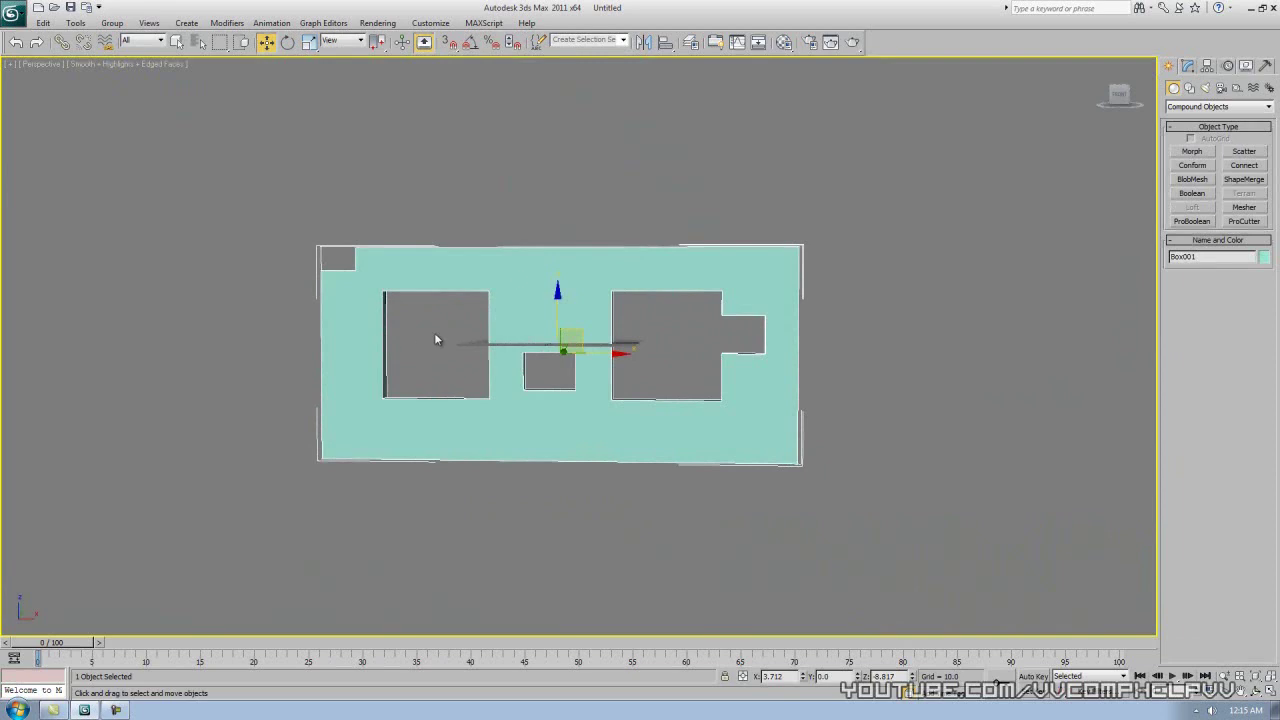
alt+middle_drag(636, 415, 567, 391)
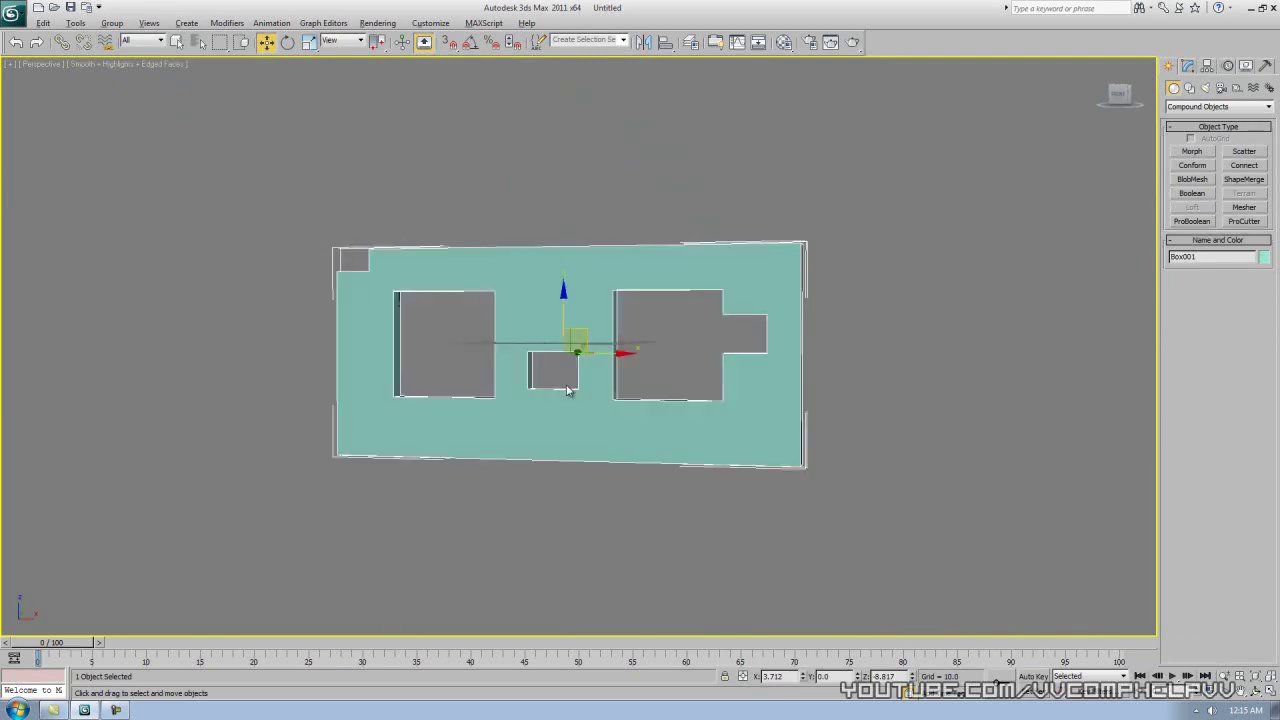
- Start a new empty scene without saving the changes to the wall scene
click(10, 14)
click(63, 76)
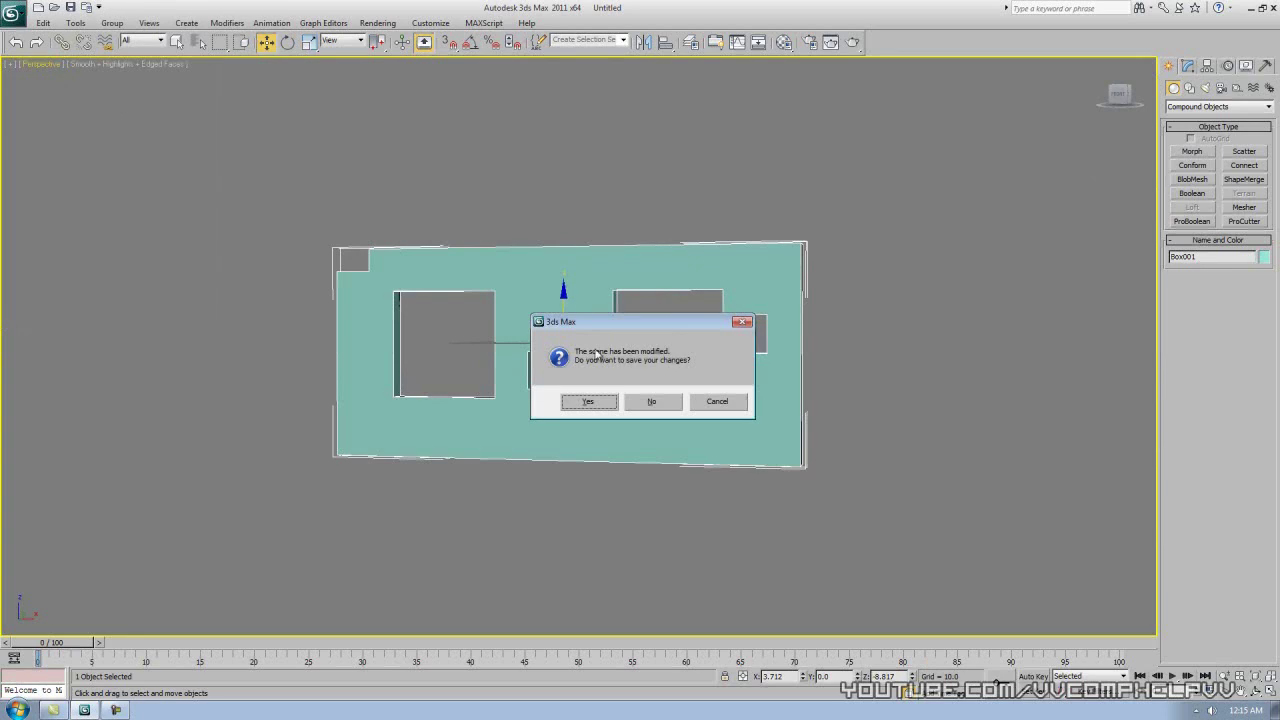
click(645, 402)
click(601, 378)
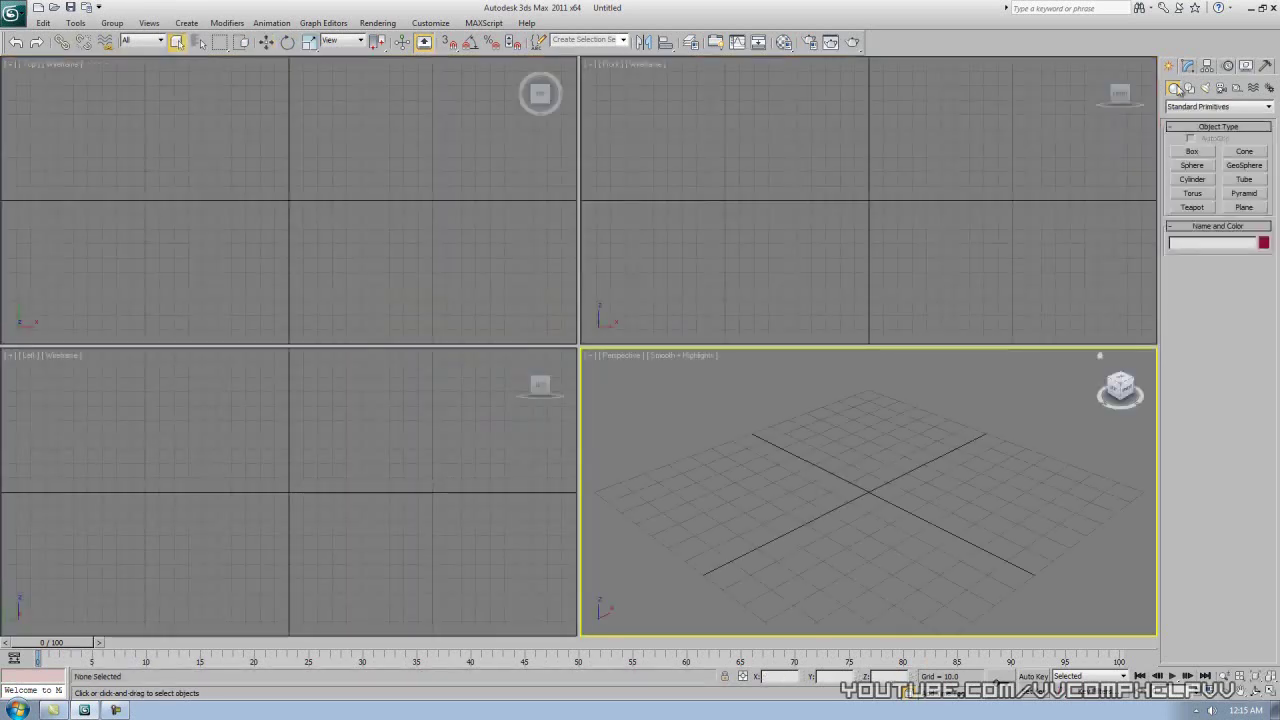
- Create a sphere centred on the origin in the top view, with a radius of about 57
click(1192, 166)
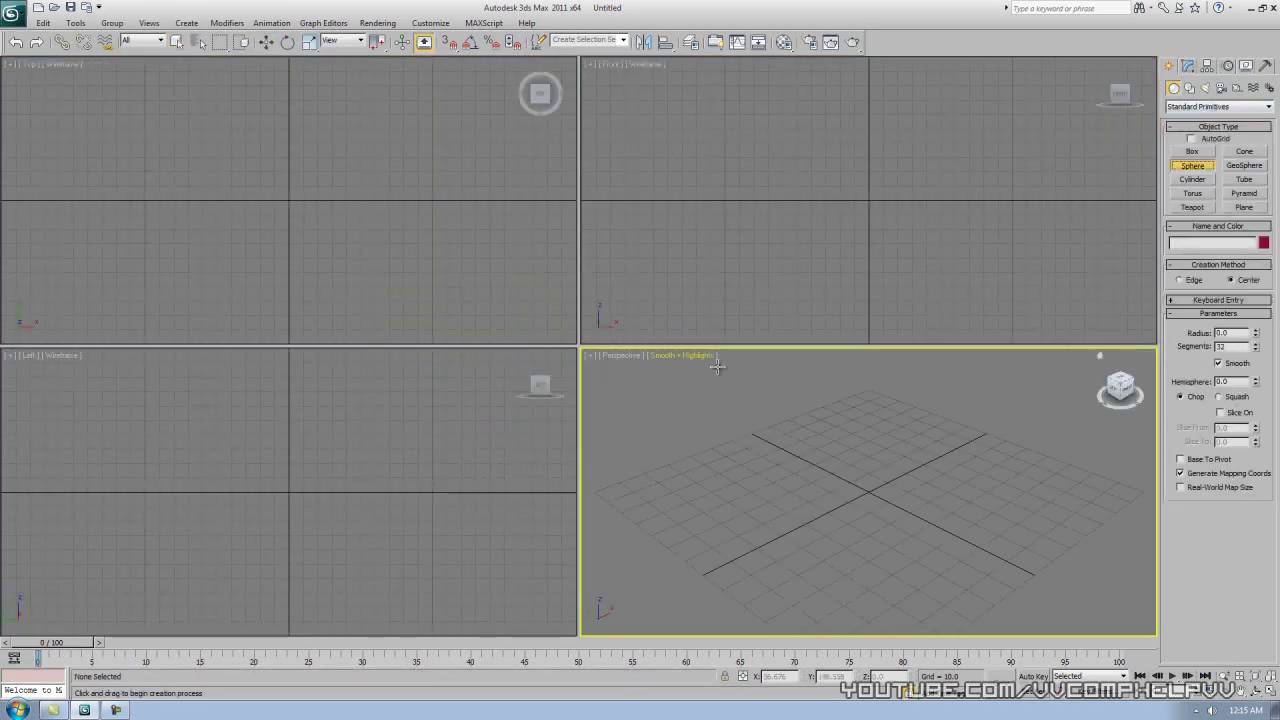
drag(290, 201, 345, 138)
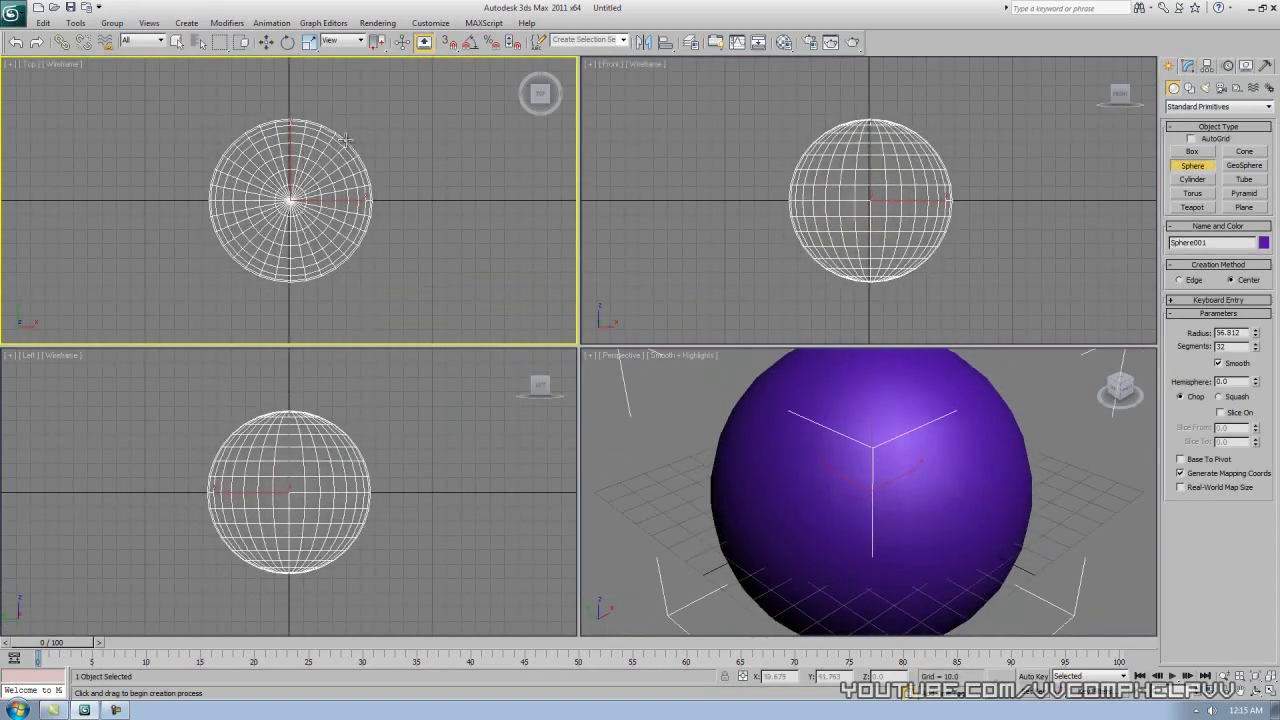
right_click(434, 171)
alt+middle_drag(517, 217, 477, 168)
key(t)
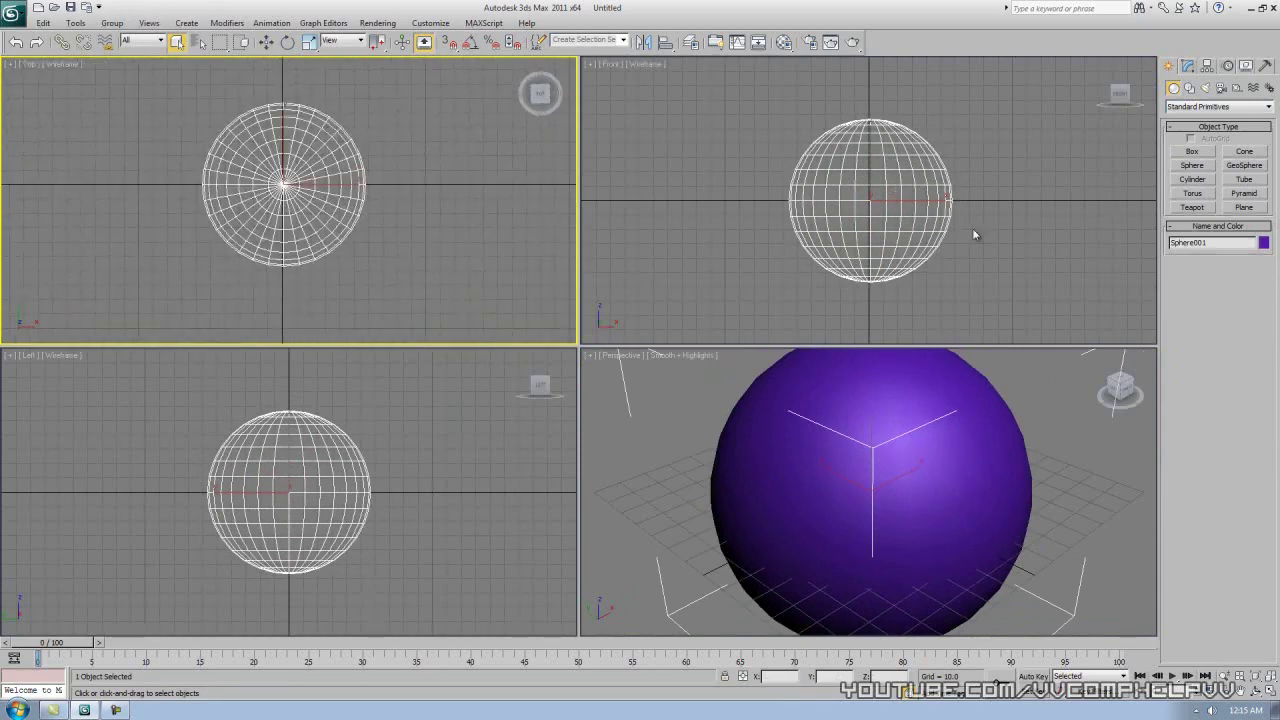
- Make one copy of the sphere about 40 units straight up in the front view
right_click(972, 228)
key(w)
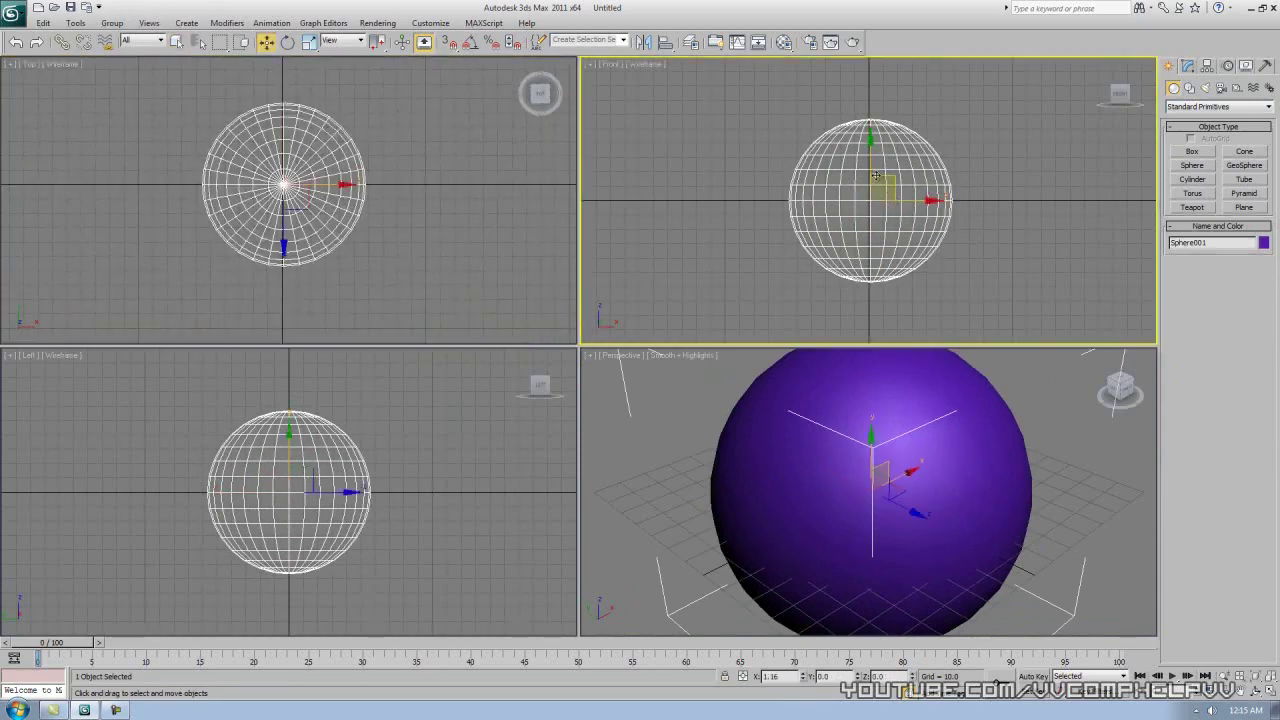
shift+drag(871, 170, 874, 112)
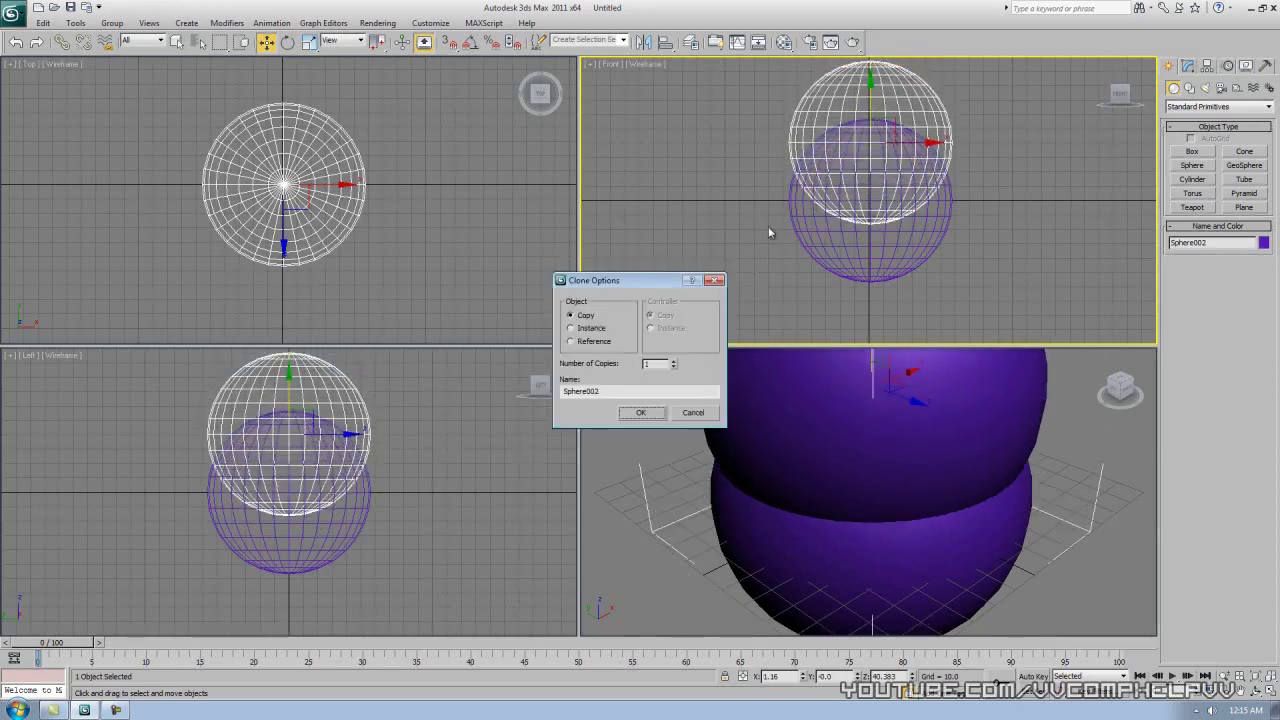
click(640, 413)
- Scale the copied sphere uniformly to about 62% and lower it to a height of about 36
key(r)
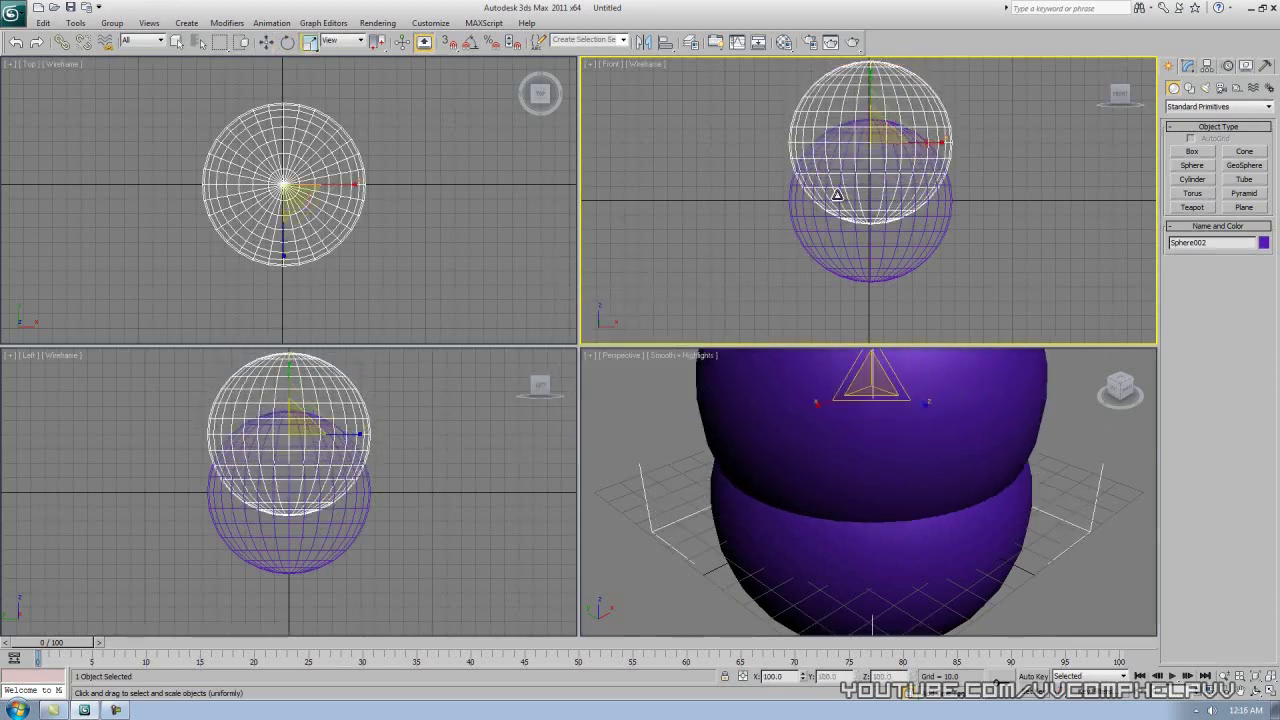
drag(879, 136, 871, 97)
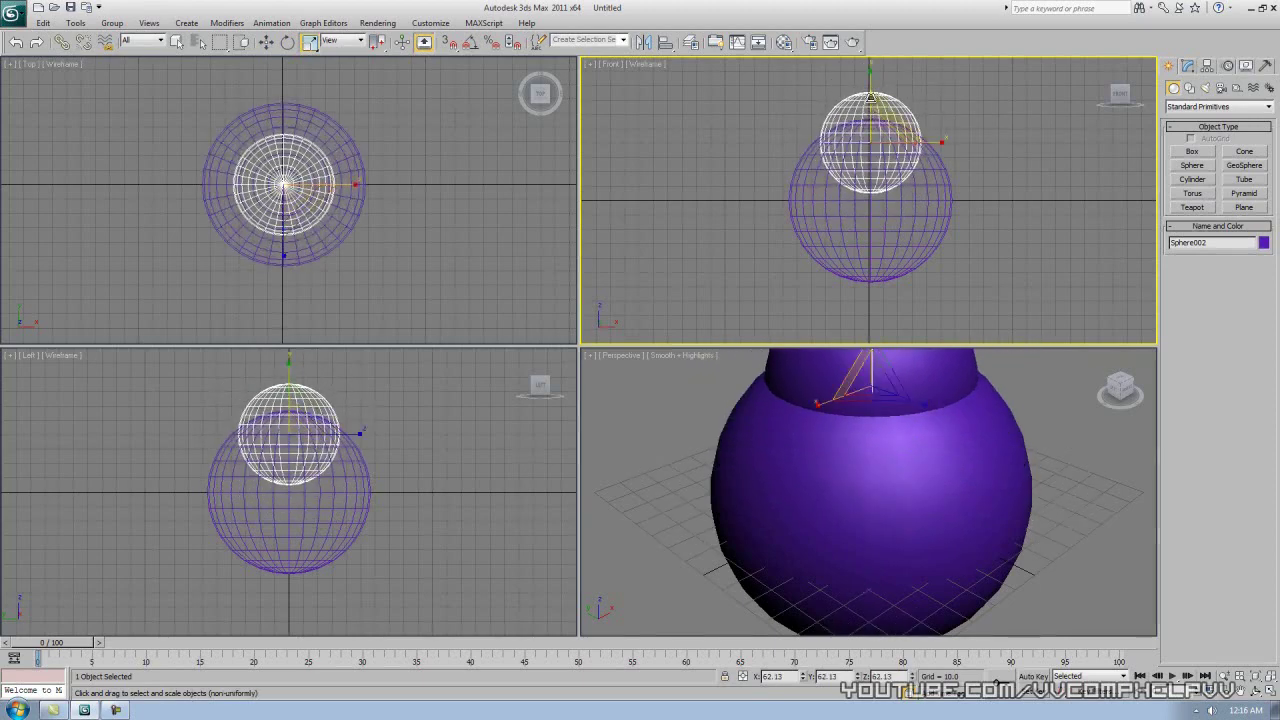
key(w)
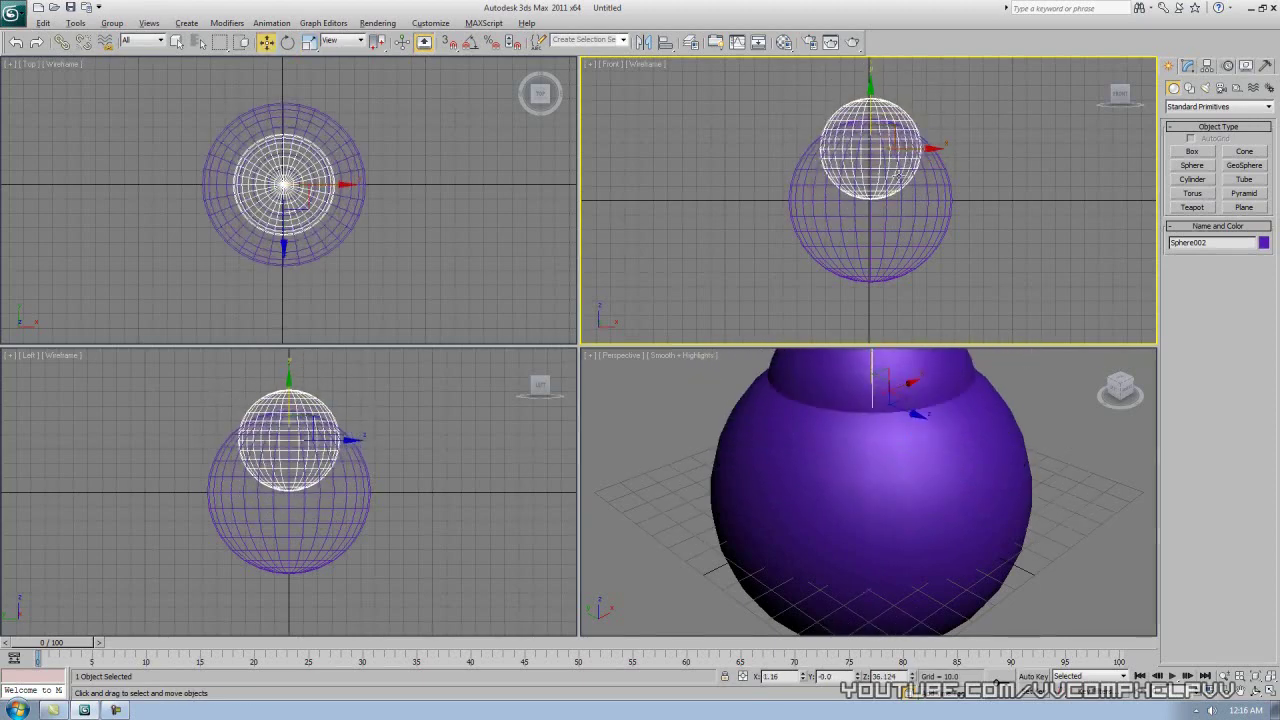
alt+middle_drag(925, 175, 937, 181)
key(f)
- In the maximized perspective view, subtract the small sphere from the large one with Boolean Subtraction (A-B)
right_click(1047, 468)
key(alt+w)
scroll(768, 406, down, 5)
click(682, 355)
click(1193, 107)
click(1193, 137)
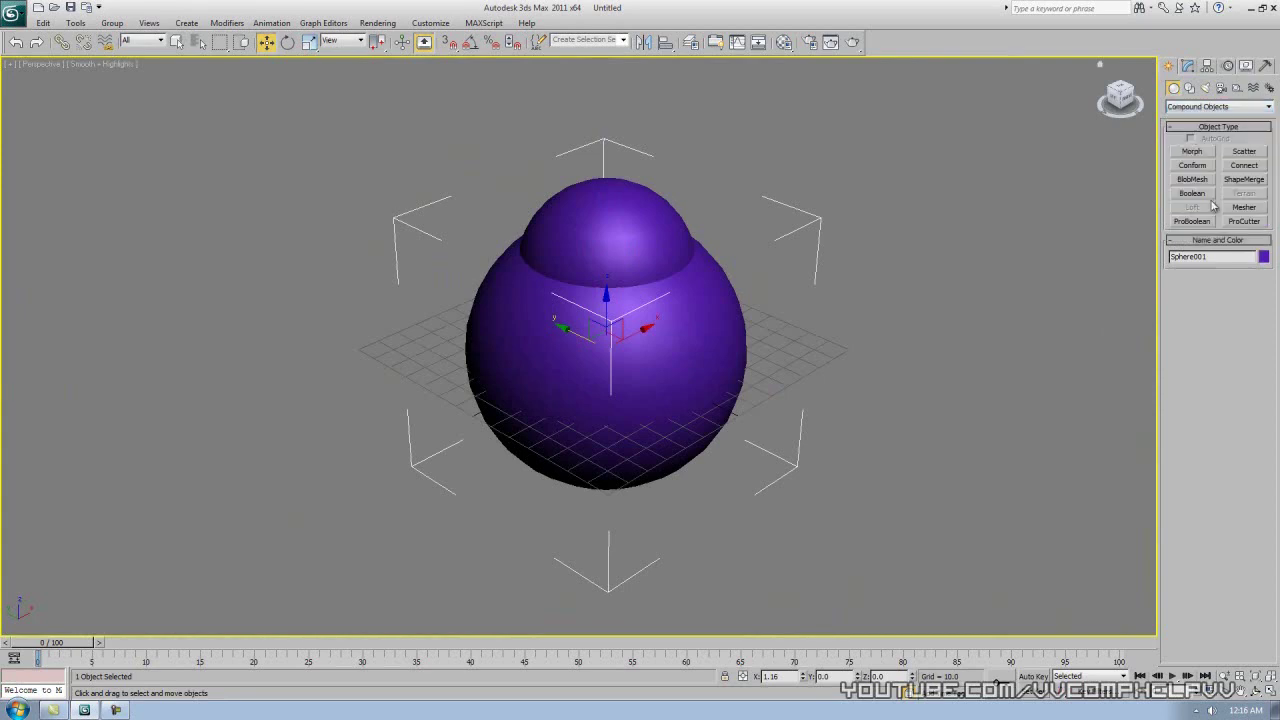
click(1196, 193)
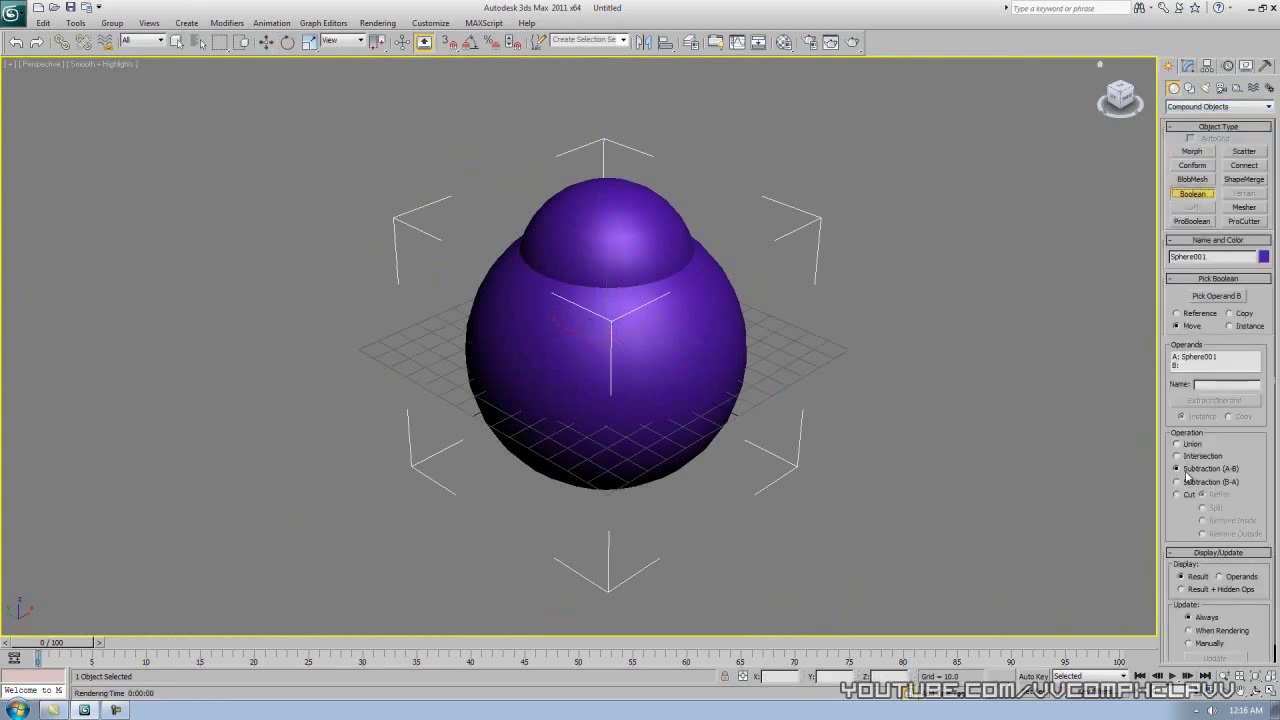
click(682, 243)
alt+middle_drag(634, 240, 846, 308)
- Create a box around the hollowed sphere in the top view, about 162 long, 311 wide and -36 high, and maximize the perspective view
key(alt+w)
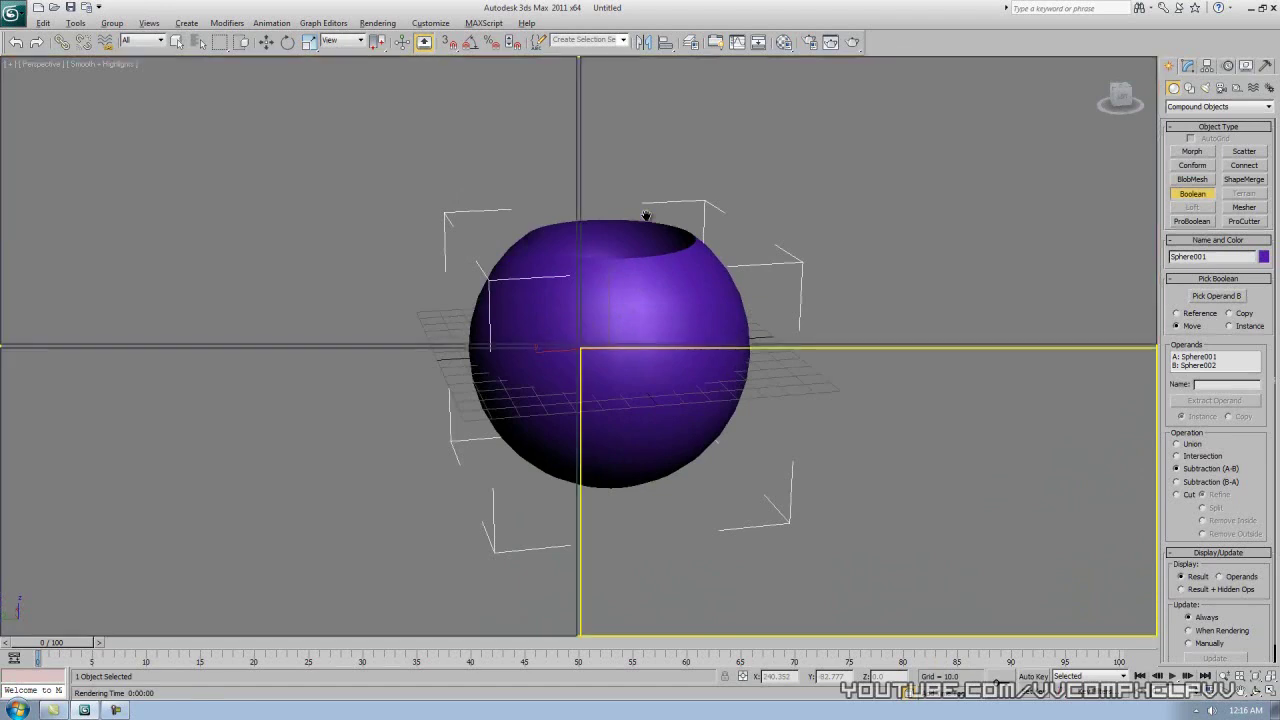
right_click(446, 192)
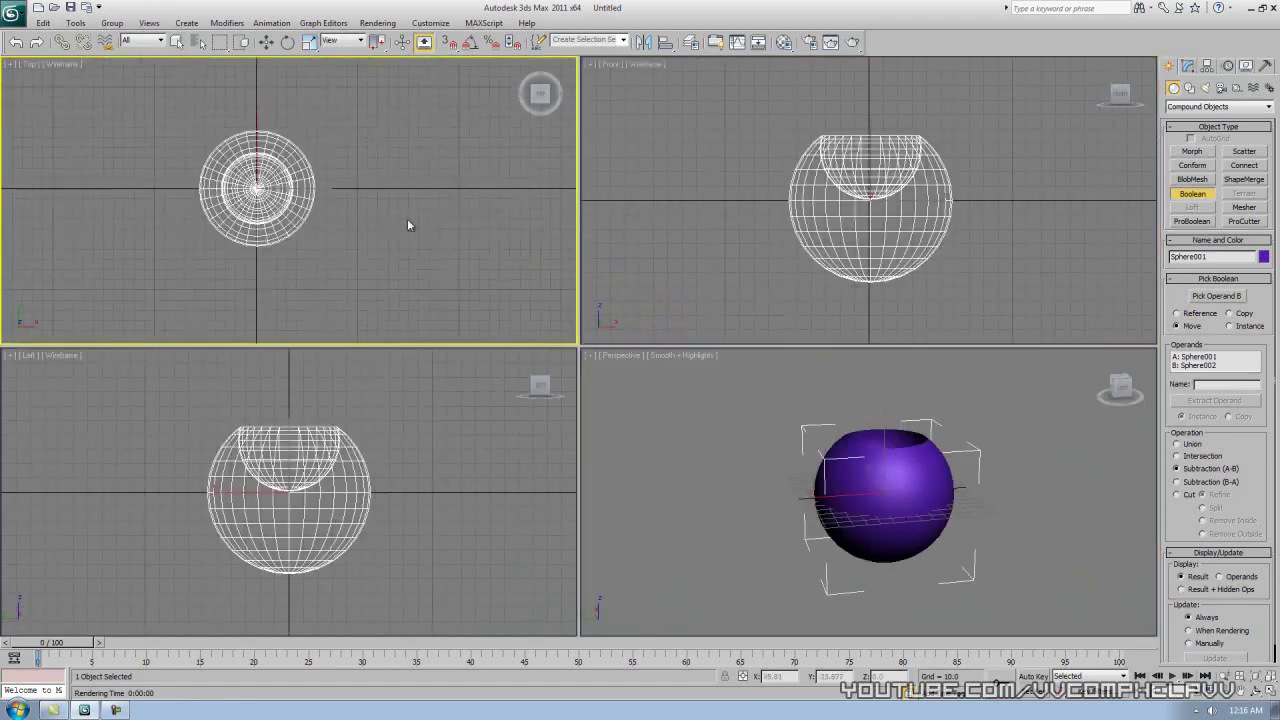
click(1212, 106)
click(1200, 117)
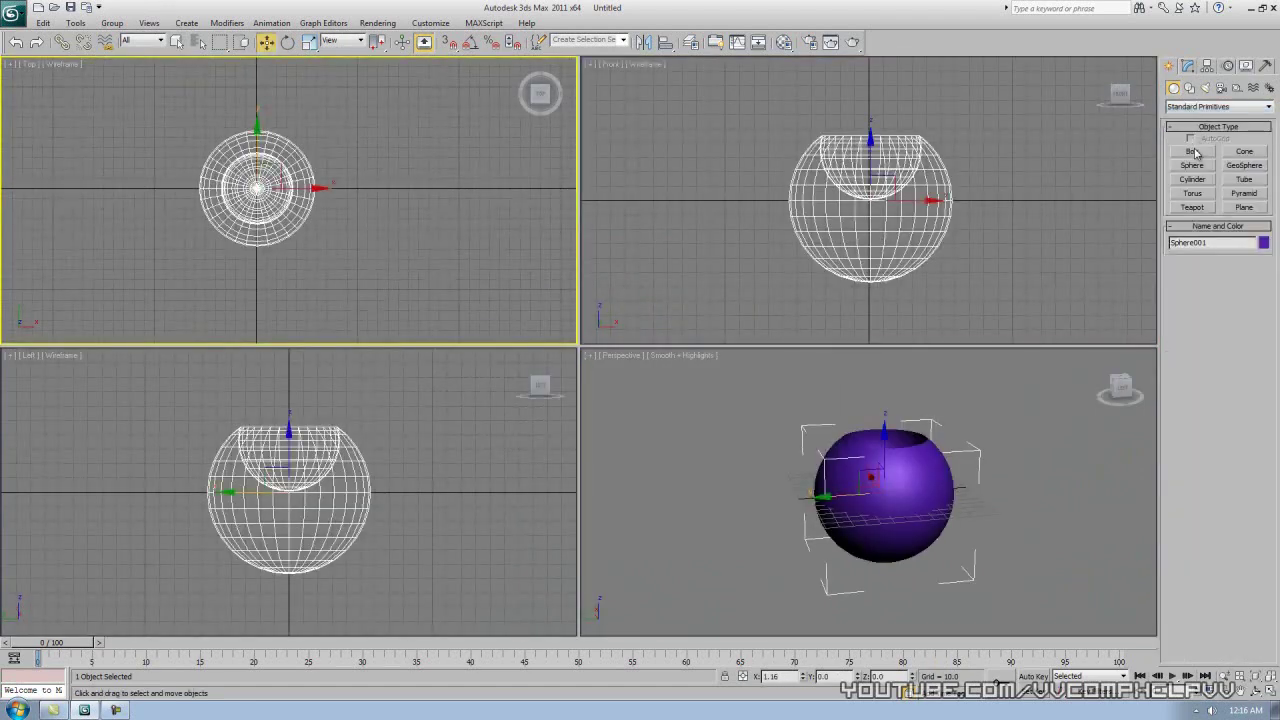
click(1192, 151)
drag(141, 119, 303, 205)
drag(372, 250, 456, 282)
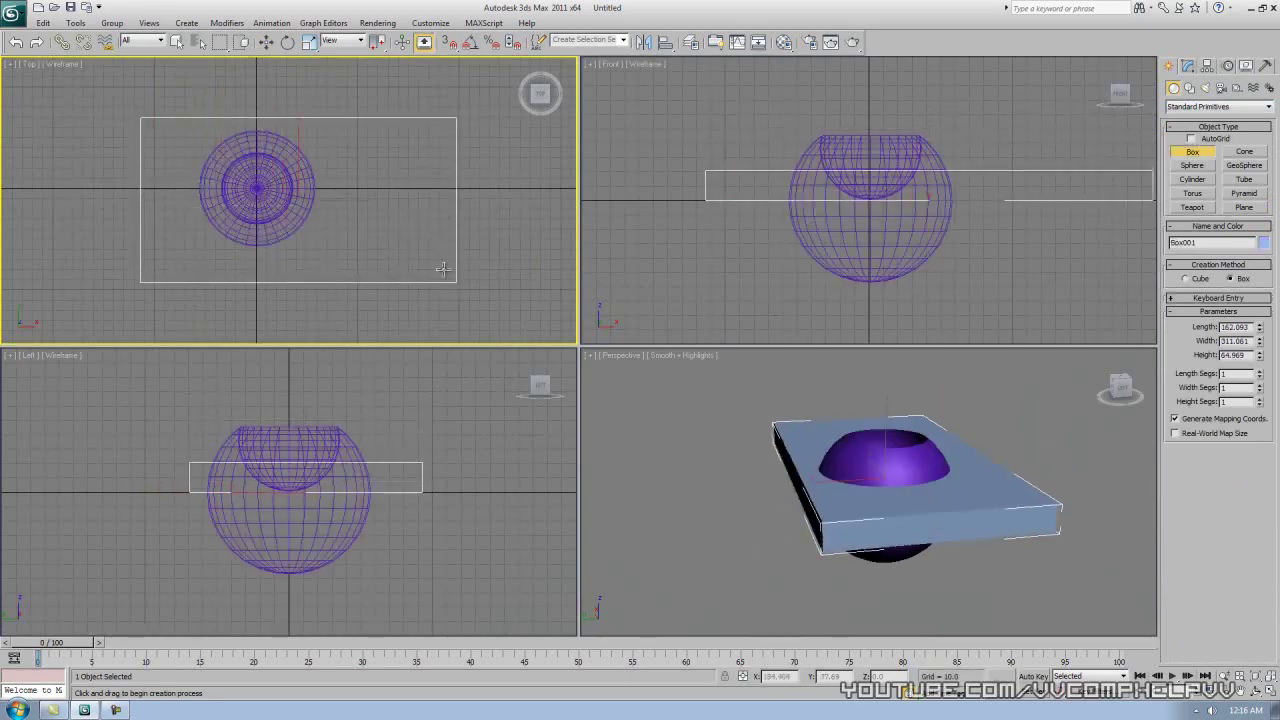
click(447, 319)
alt+middle_drag(760, 500, 820, 523)
scroll(979, 516, up, 5)
middle_drag(979, 516, 917, 483)
key(alt+w)
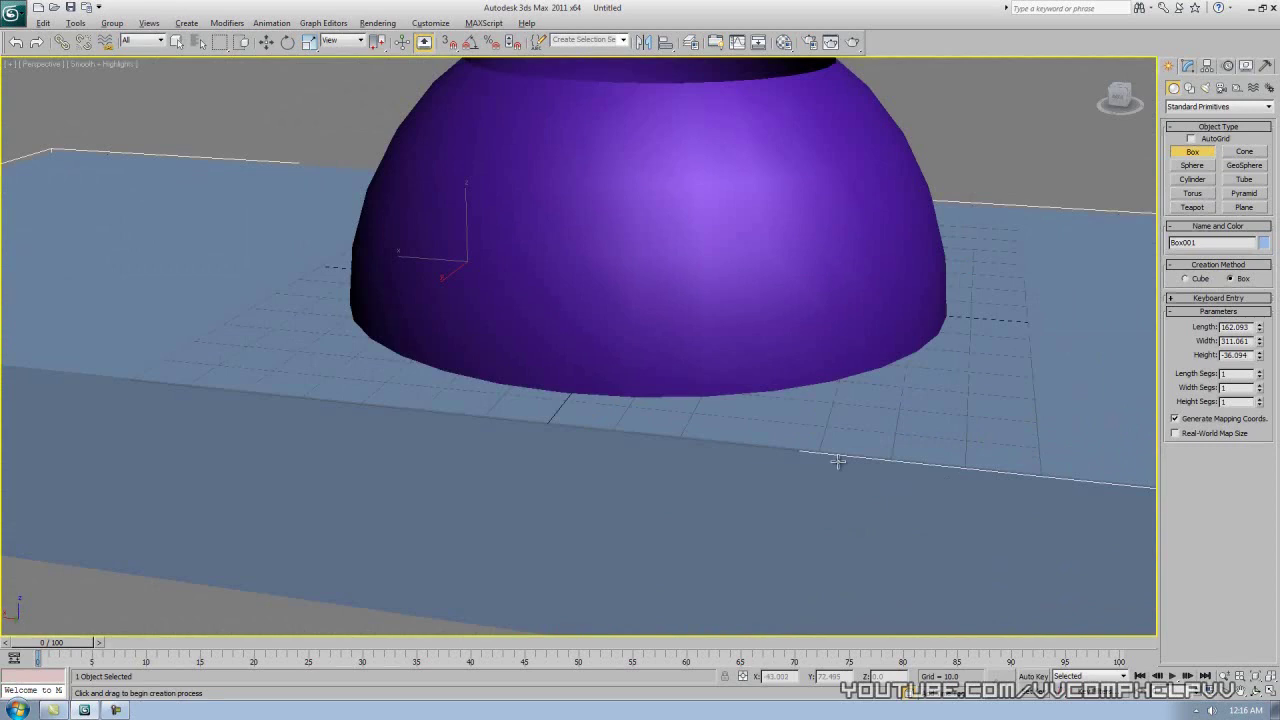
scroll(806, 426, down, 3)
scroll(798, 424, down, 4)
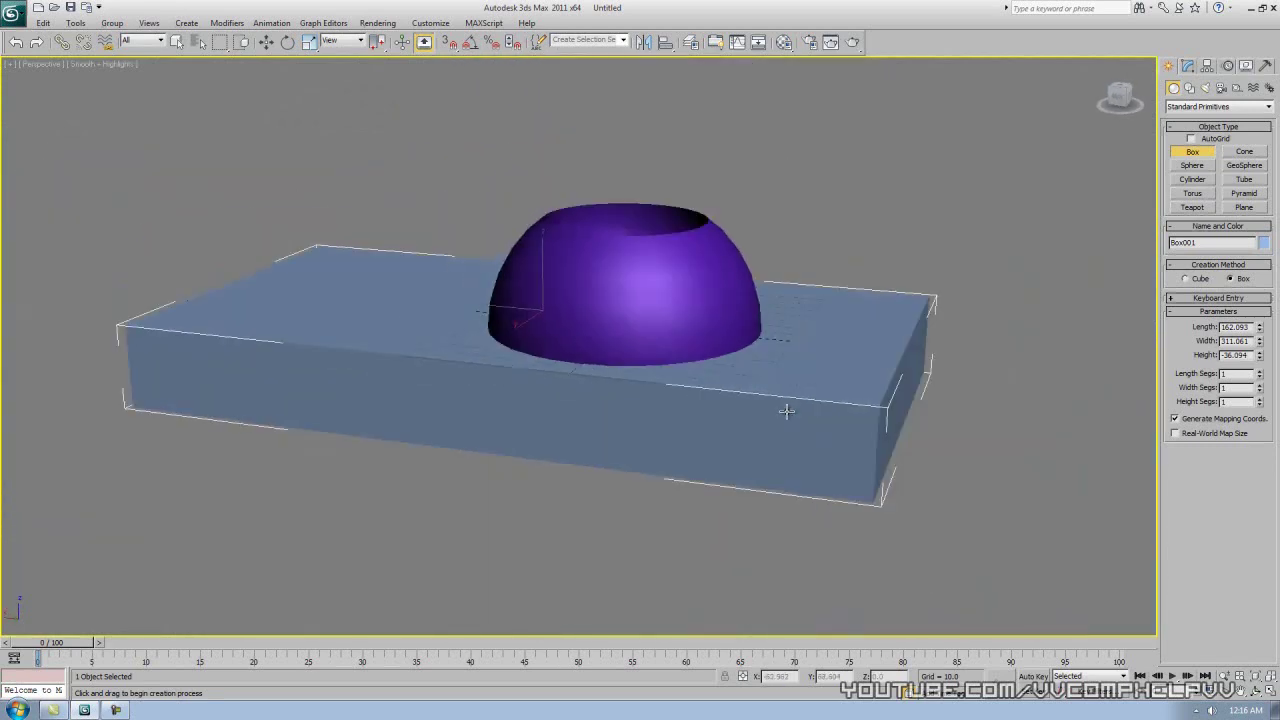
key(w)
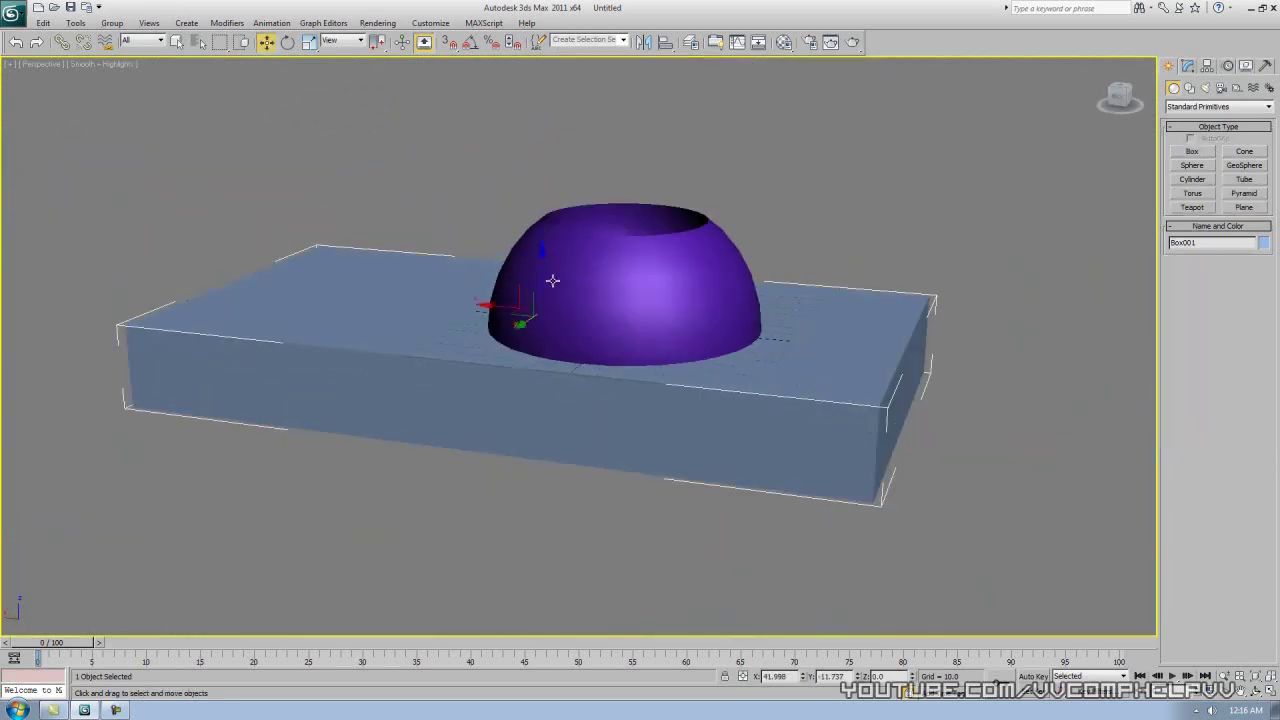
- Try lifting the hollowed sphere out of the box, and undo the move and the selection
click(595, 285)
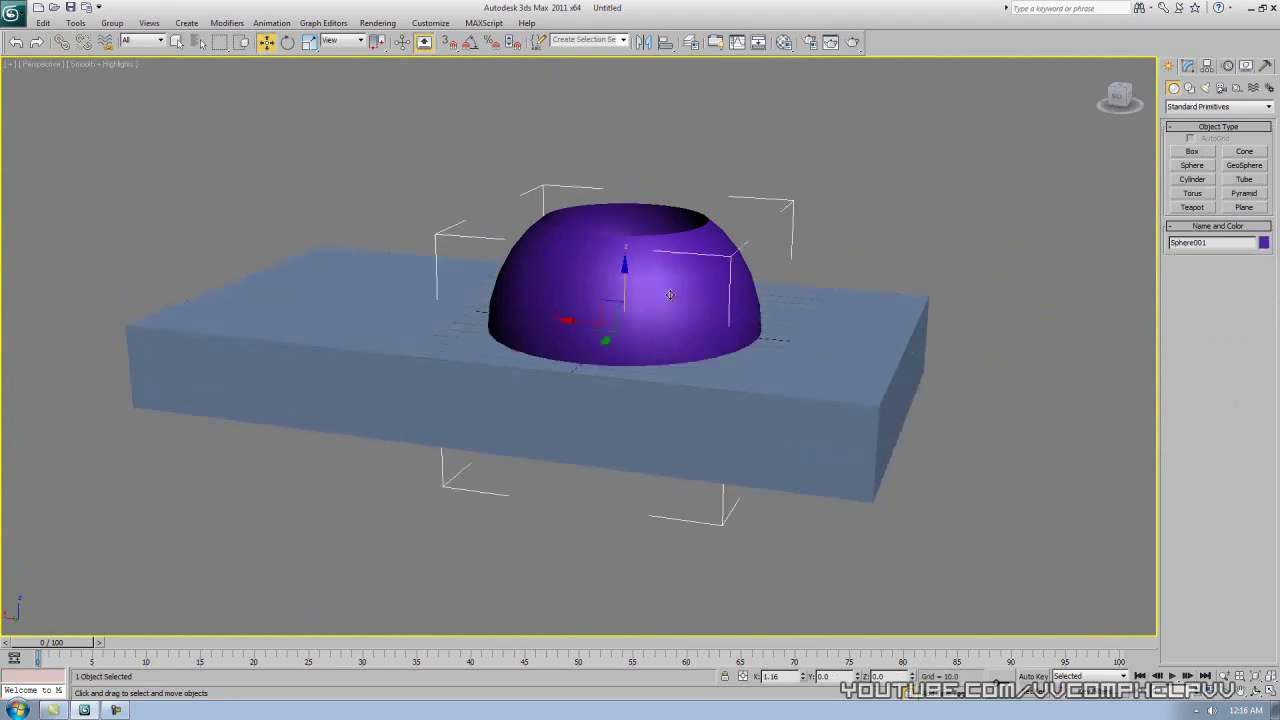
drag(626, 286, 626, 212)
key(ctrl+z)
key(ctrl+z)
- Try merging the box and the hollowed sphere with a Boolean Union and check the result in wireframe
alt+middle_drag(1048, 192, 946, 342)
click(1210, 106)
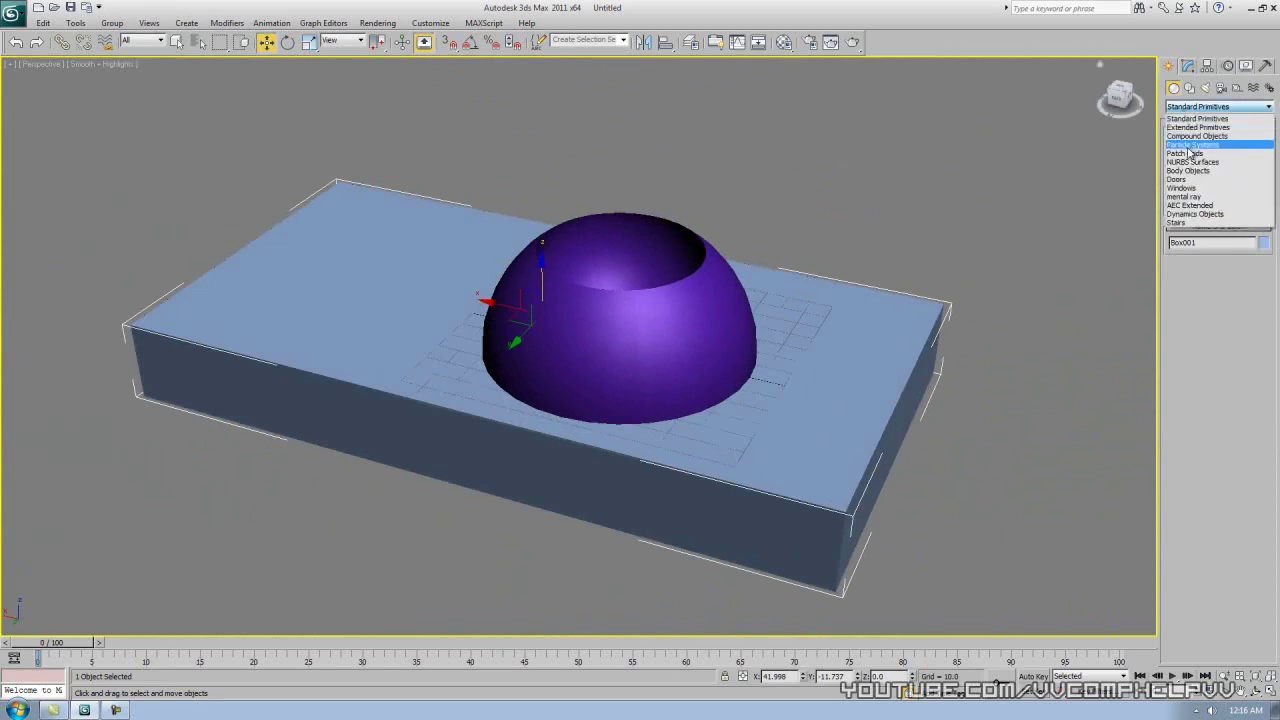
click(1197, 136)
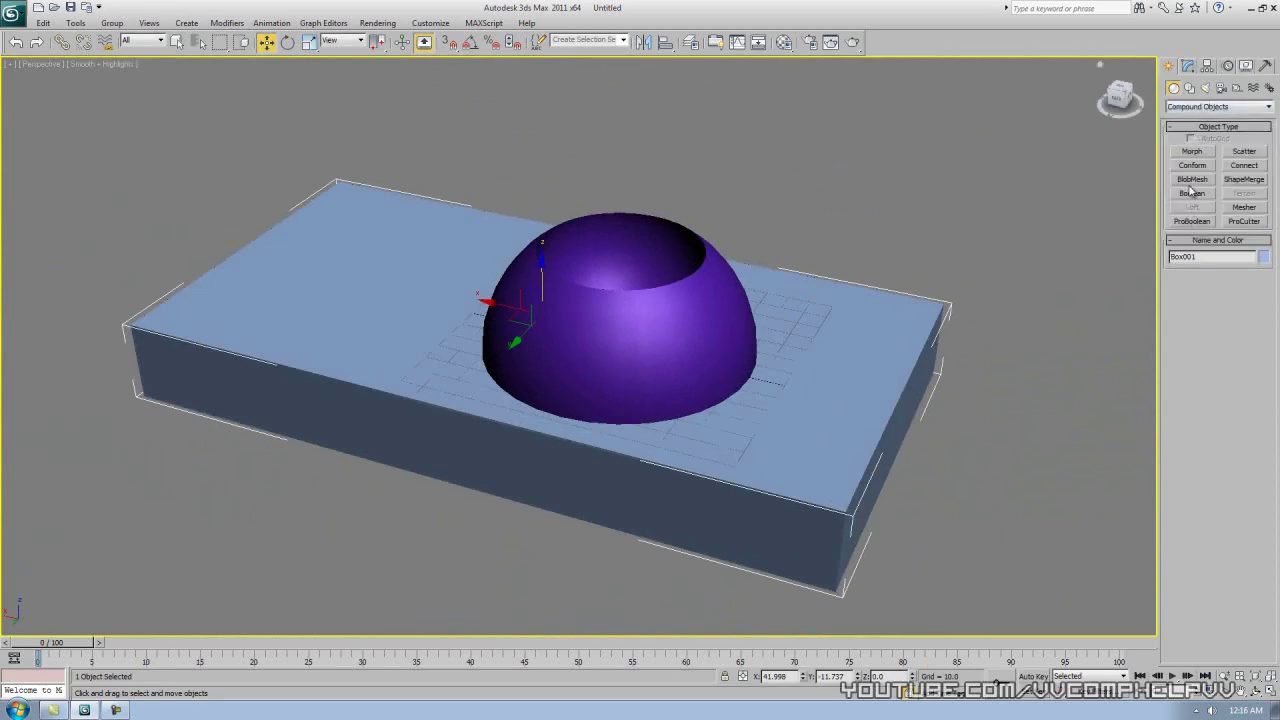
click(1191, 197)
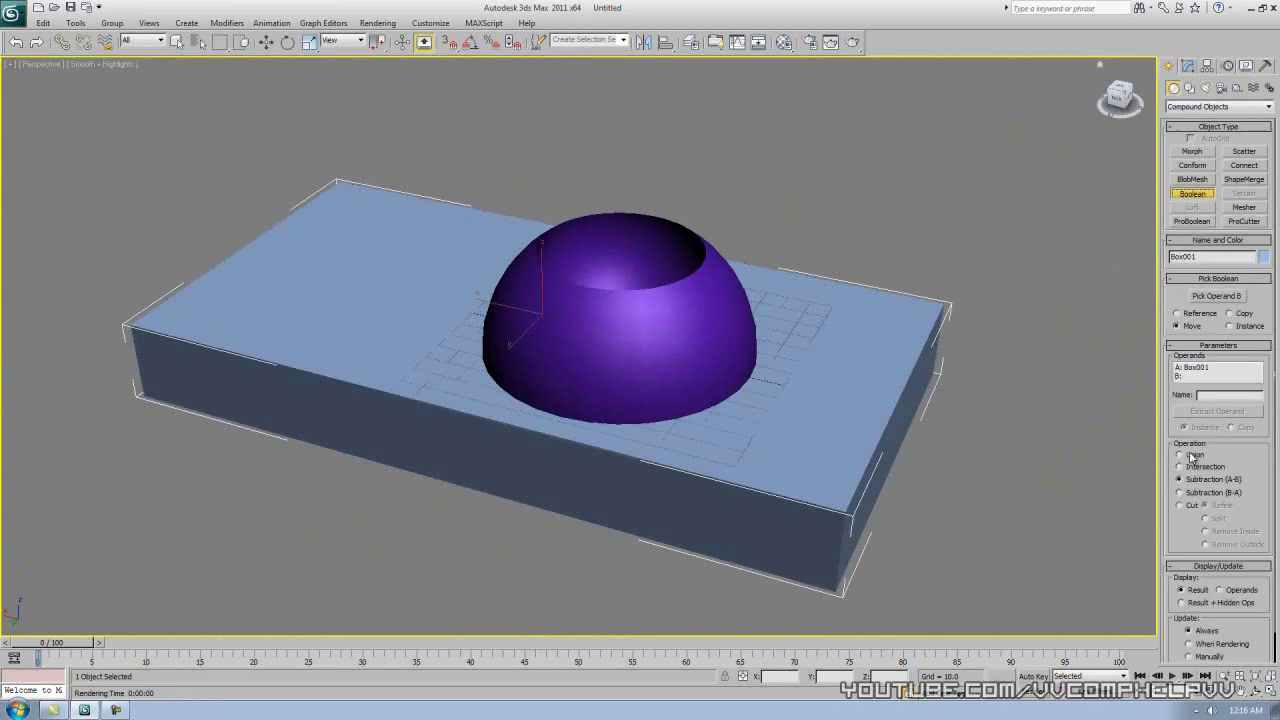
click(625, 332)
mouse_move(741, 327)
alt+middle_down()
mouse_move(777, 340)
mouse_move(779, 271)
mouse_move(753, 336)
alt+middle_up()
key(w)
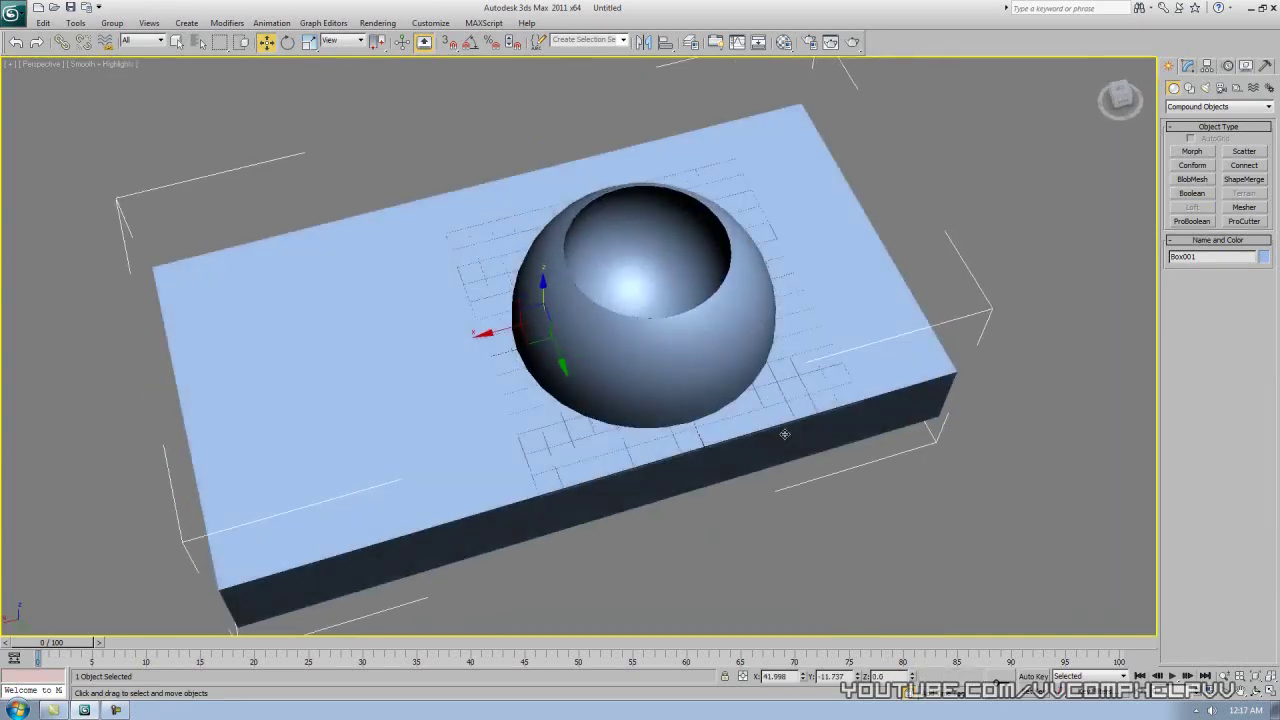
key(F3)
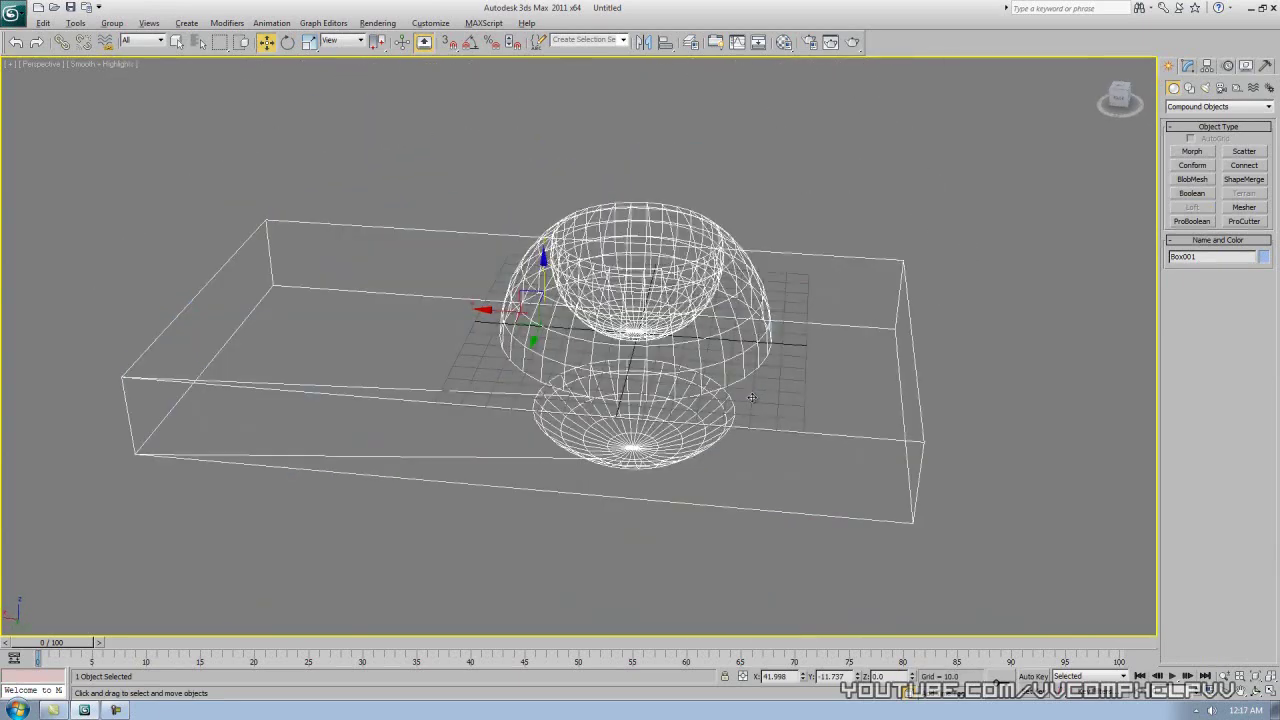
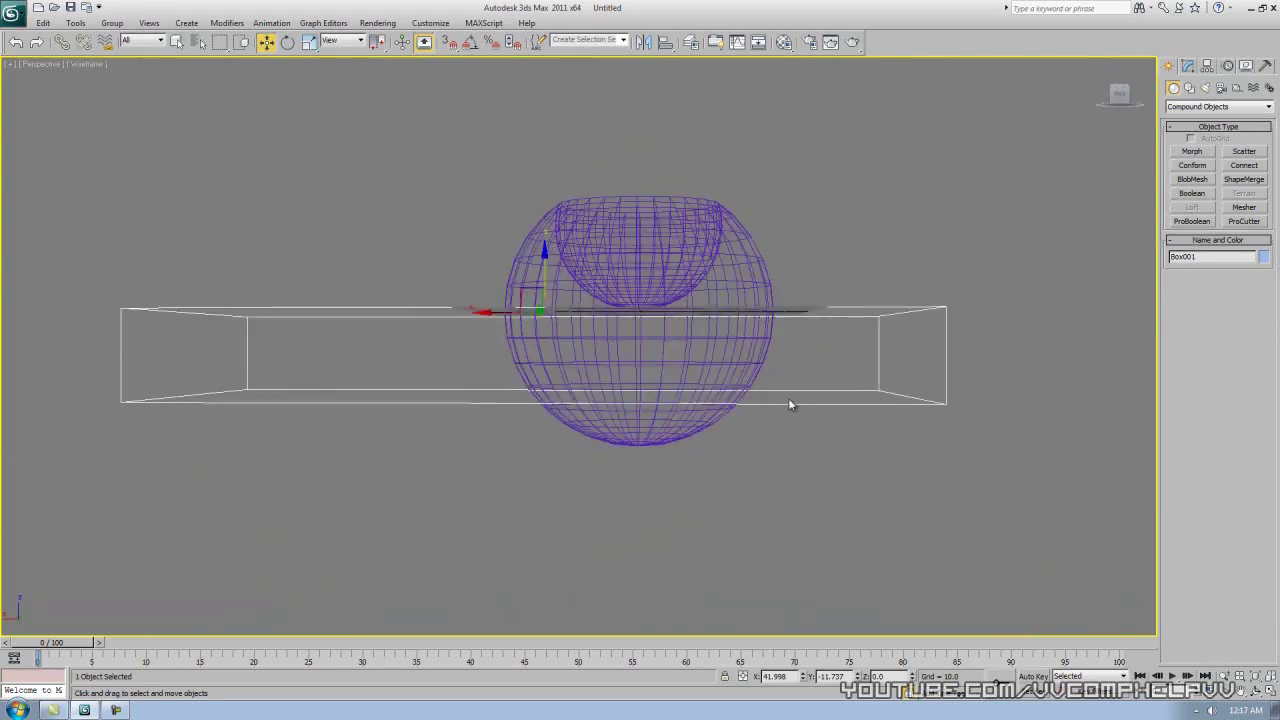
- Raise the hollowed sphere to a height of about 55 so that it rests on top of the box
click(826, 448)
mouse_move(826, 448)
alt+middle_down()
mouse_move(843, 472)
mouse_move(847, 441)
alt+middle_up()
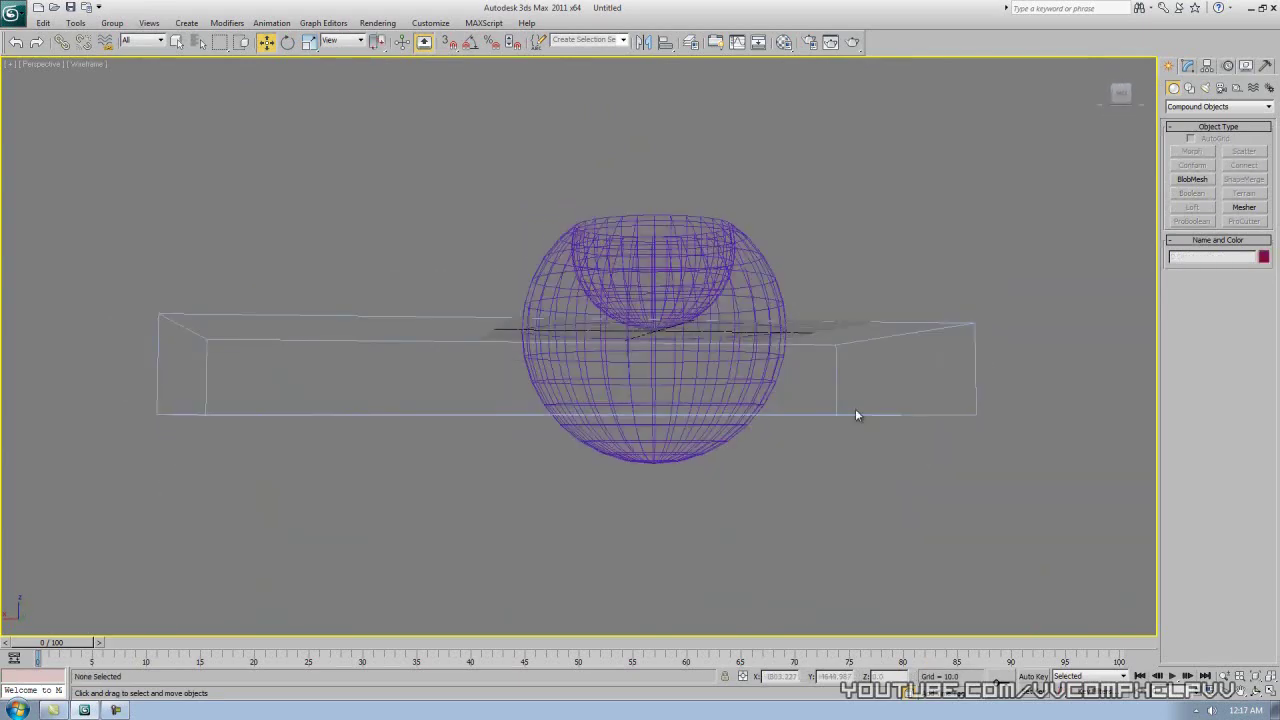
alt+middle_drag(789, 409, 758, 253)
click(589, 188)
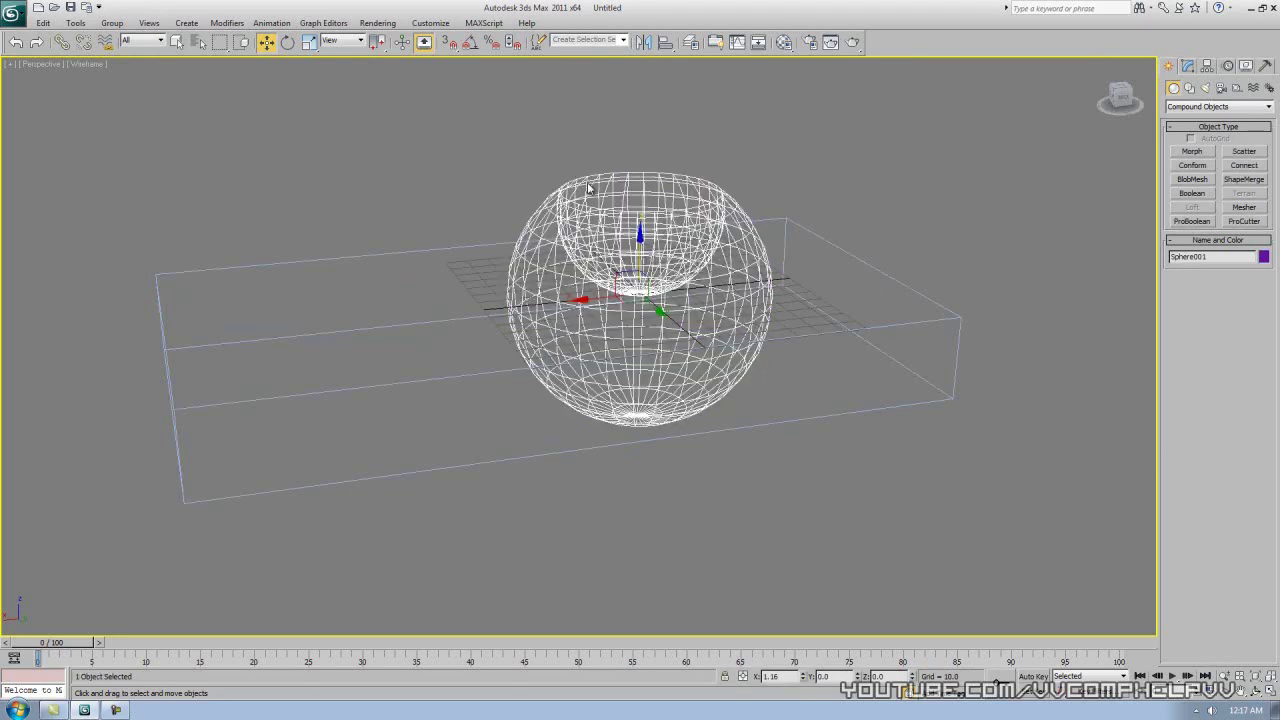
click(821, 190)
key(F3)
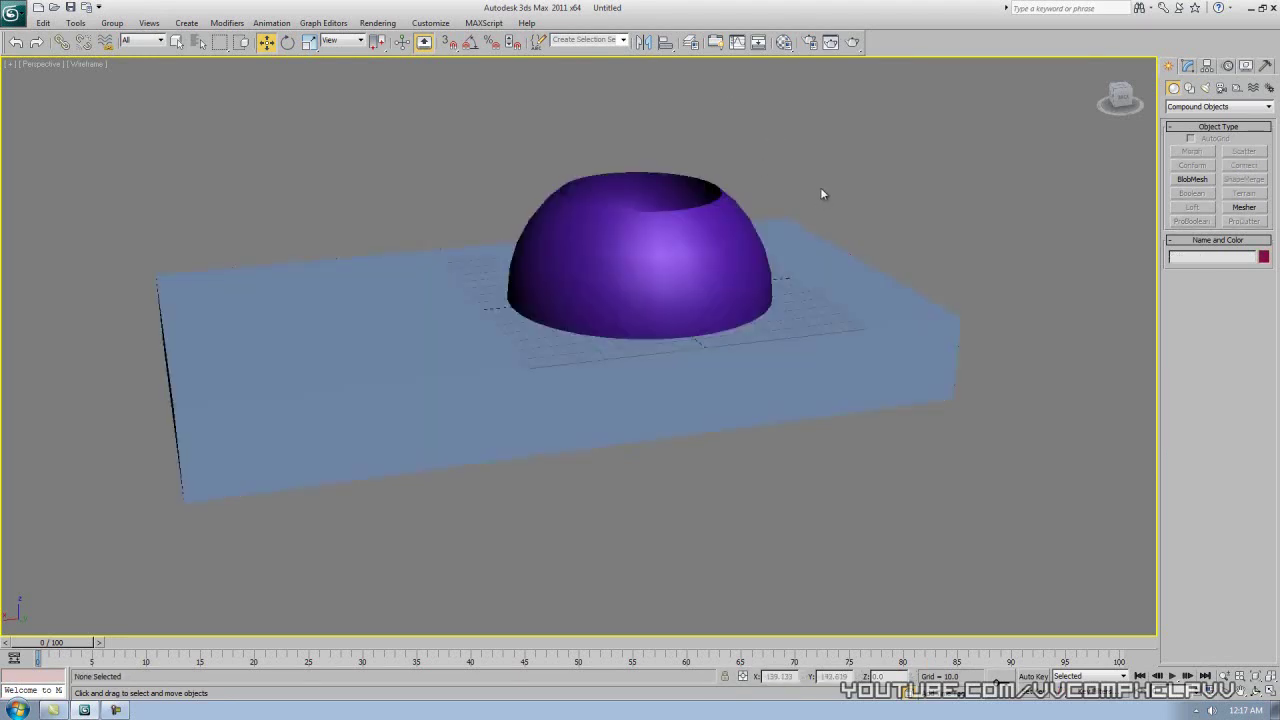
alt+middle_drag(806, 200, 711, 246)
click(711, 246)
alt+middle_drag(794, 259, 661, 281)
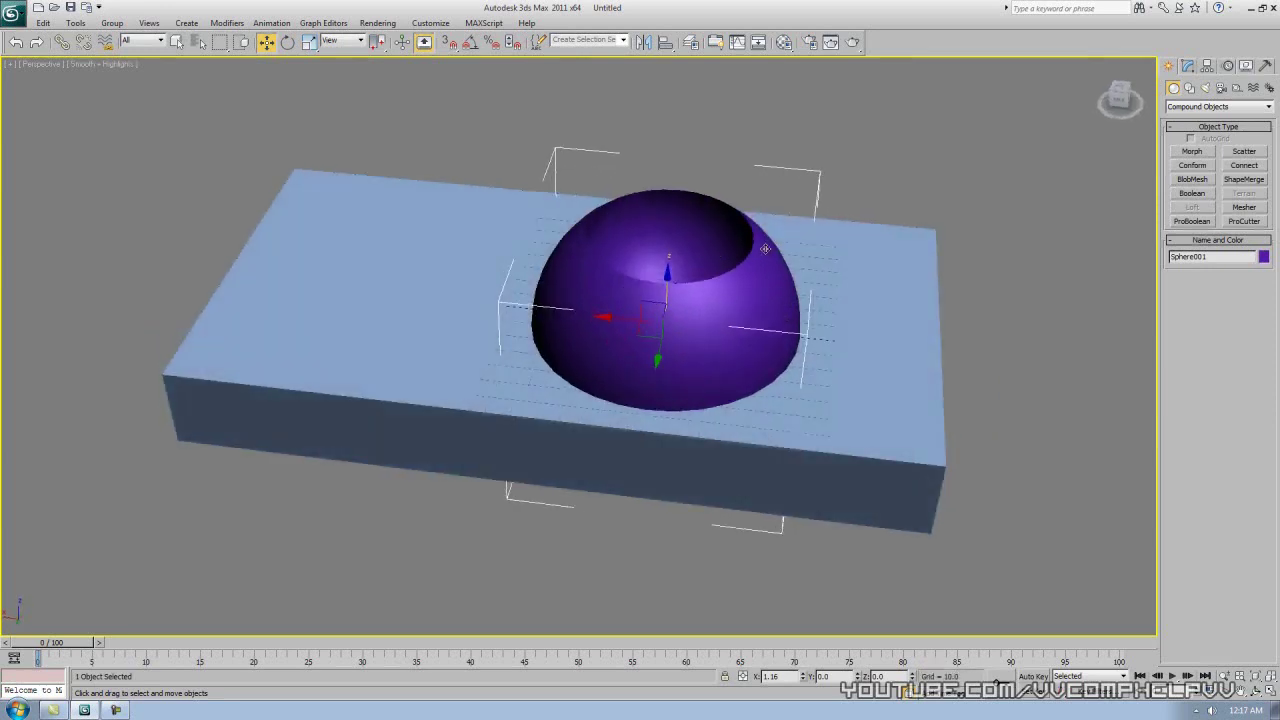
alt+middle_drag(667, 291, 800, 213)
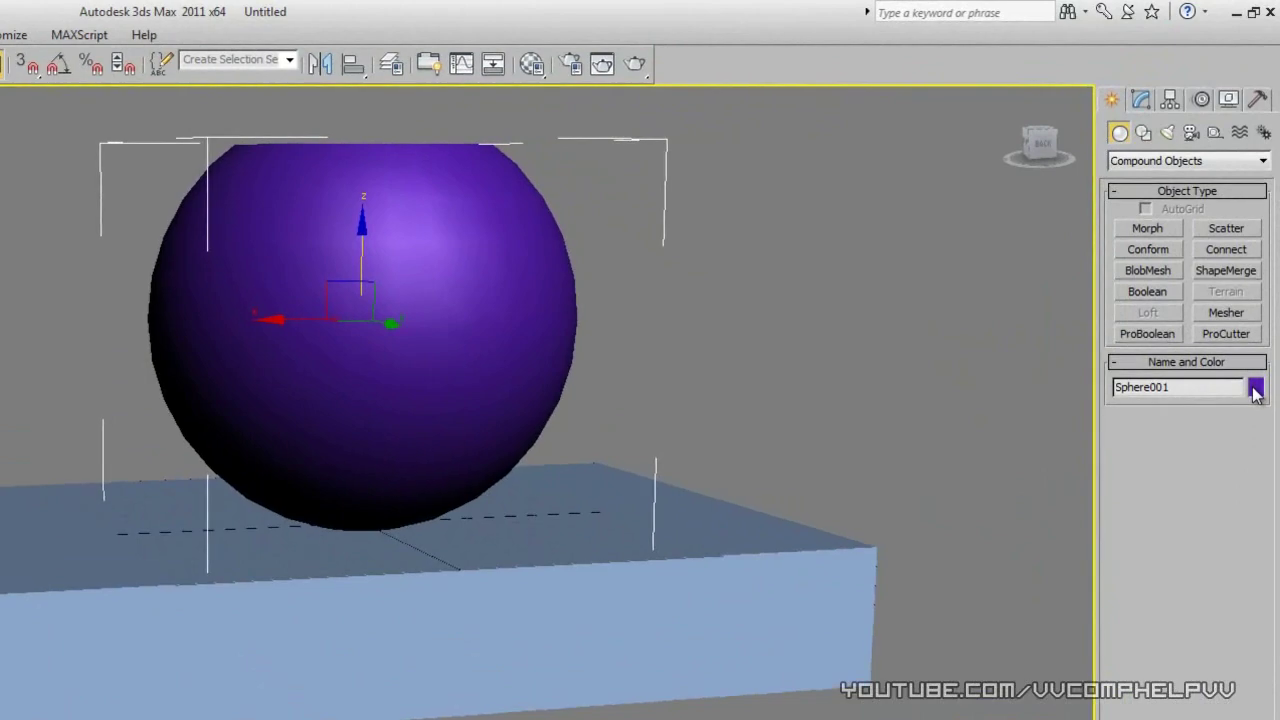
- Set the hollowed sphere's object colour to orange and compare it in wireframe and shaded display
click(1255, 388)
click(177, 505)
click(418, 647)
alt+middle_drag(557, 466, 442, 418)
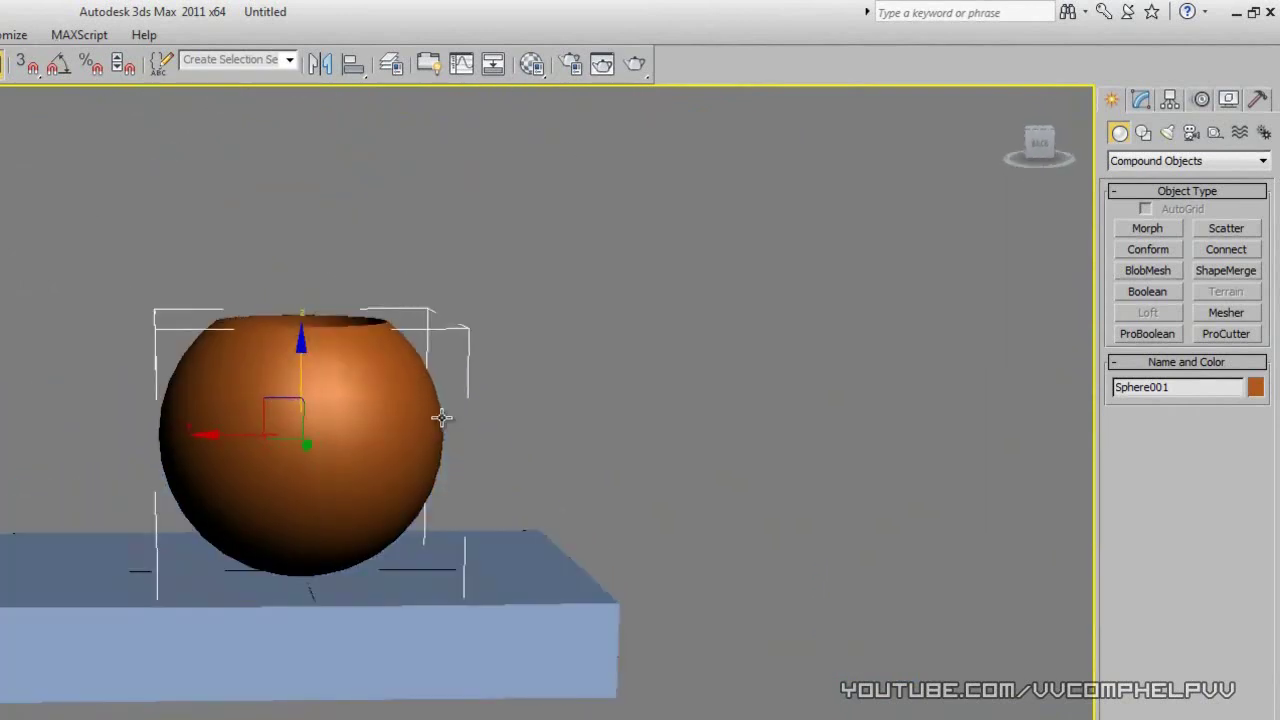
key(F3)
key(F3)
scroll(481, 374, up, 4)
middle_drag(583, 377, 563, 455)
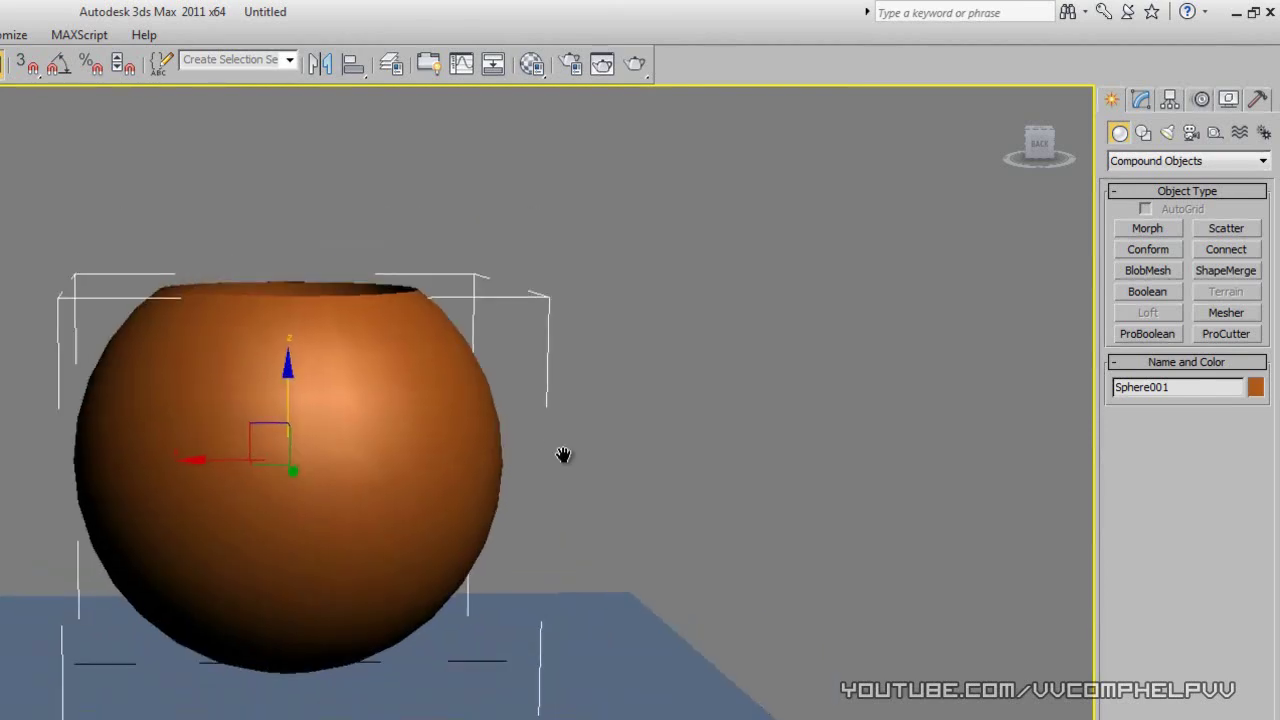
- Switch to wireframe display and set the hollowed sphere's object colour to pink
click(960, 285)
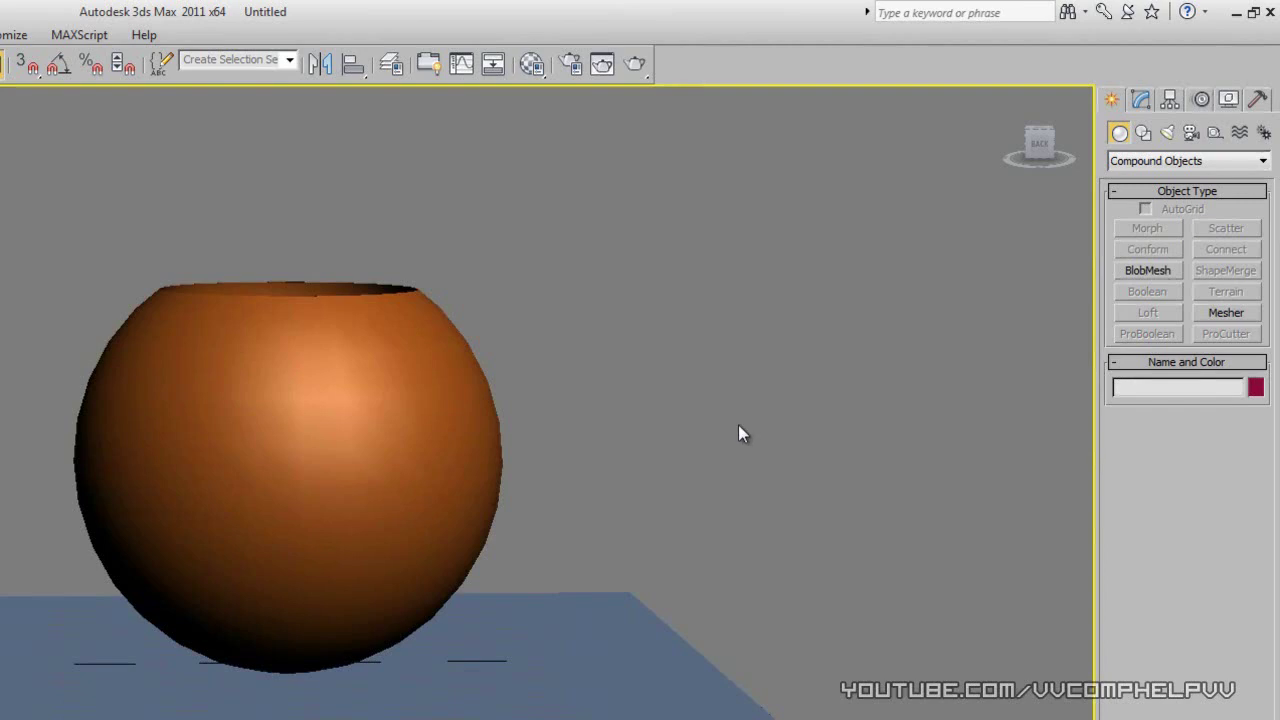
key(F3)
mouse_move(730, 426)
alt+middle_down()
mouse_move(629, 357)
mouse_move(586, 401)
alt+middle_up()
alt+middle_drag(336, 434, 424, 454)
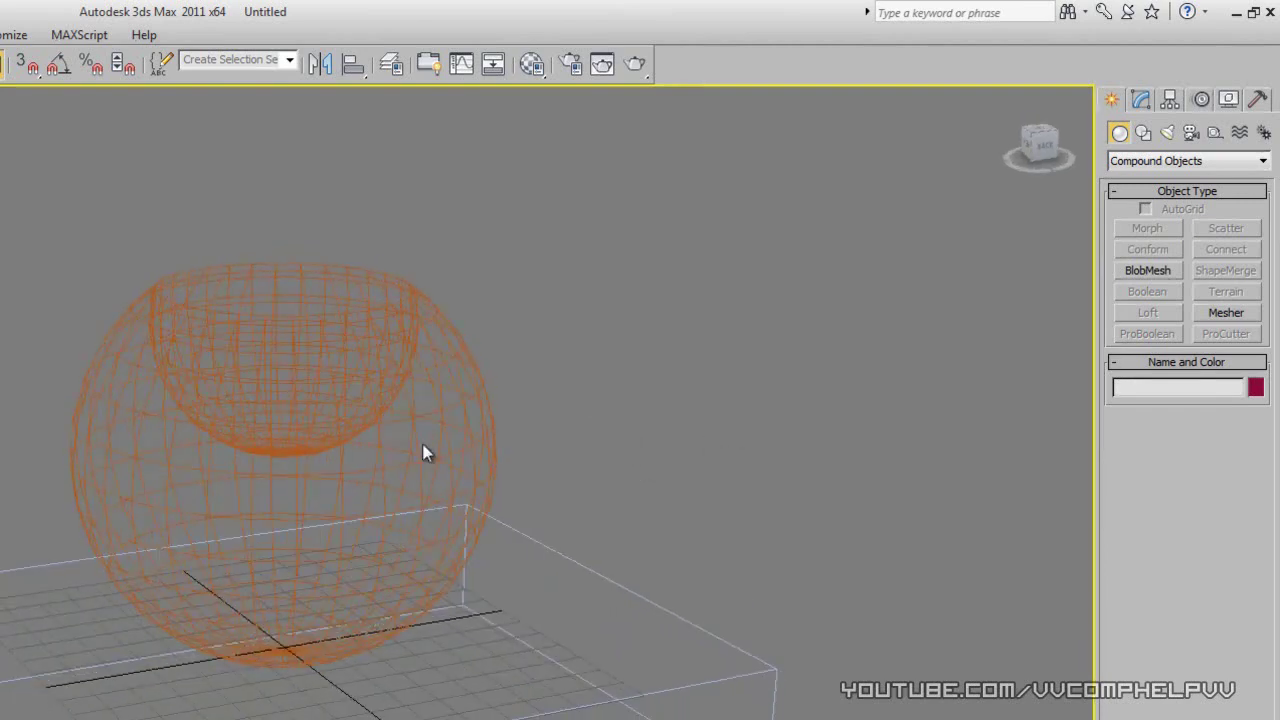
click(500, 364)
click(1256, 389)
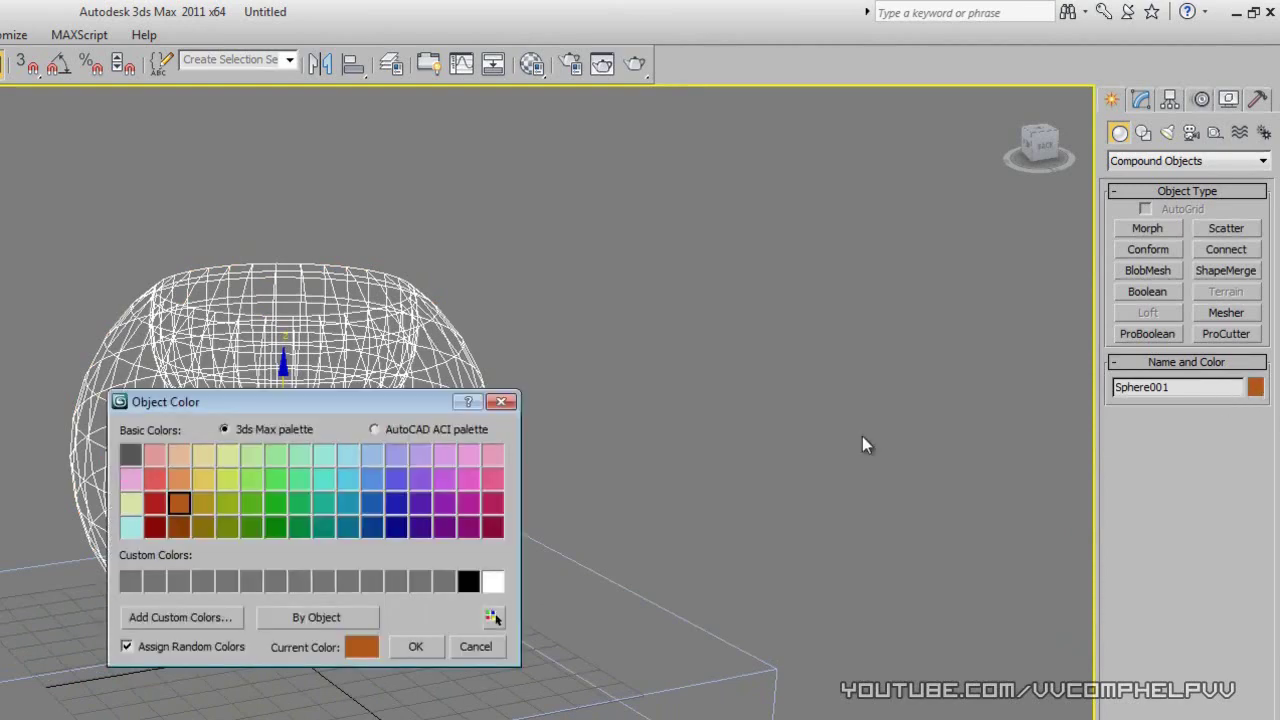
click(463, 478)
click(415, 647)
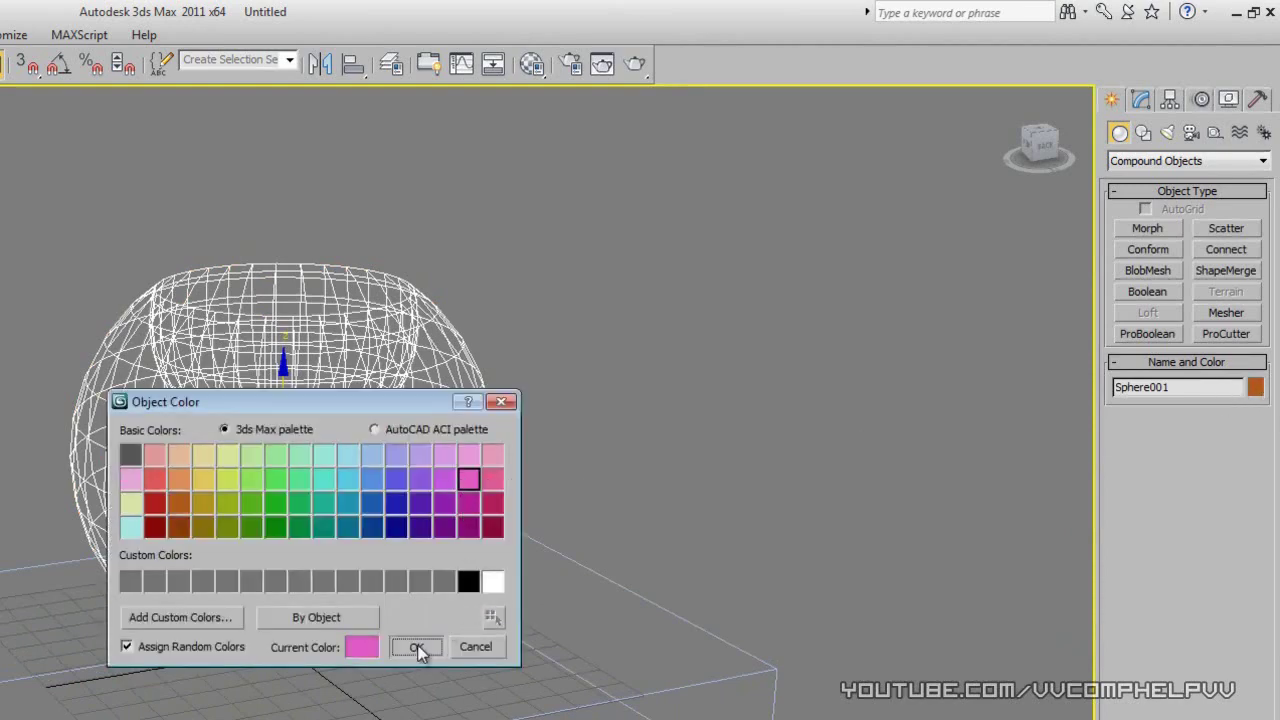
drag(746, 279, 746, 281)
alt+middle_drag(717, 409, 662, 408)
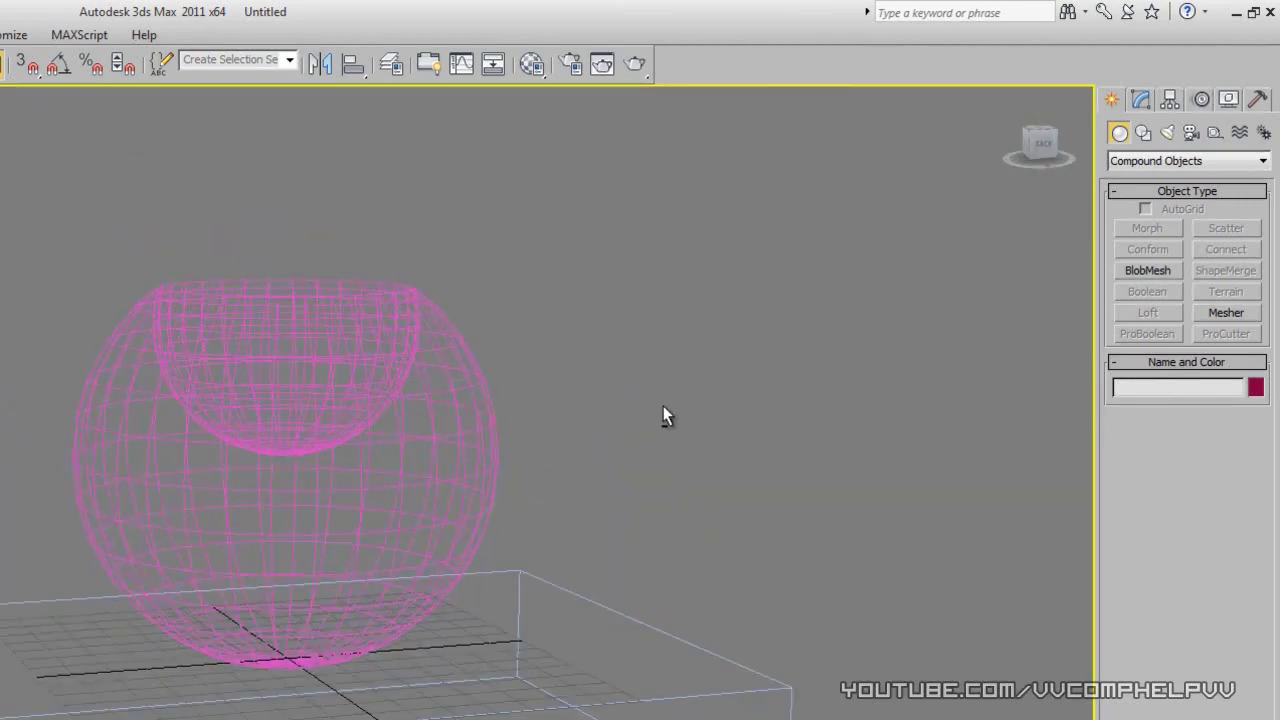
alt+middle_drag(615, 355, 522, 373)
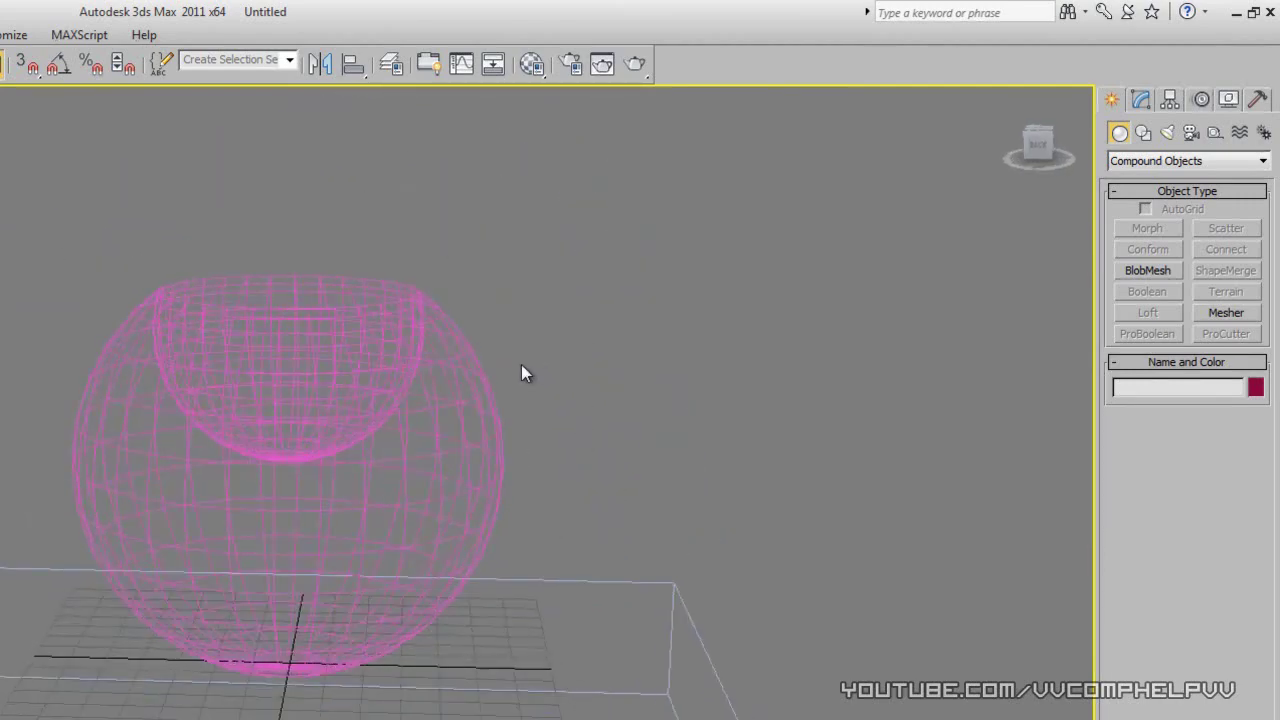
- Set the hollowed sphere's object colour to teal and deselect it
alt+middle_drag(521, 365, 529, 282)
drag(529, 282, 335, 335)
click(1256, 388)
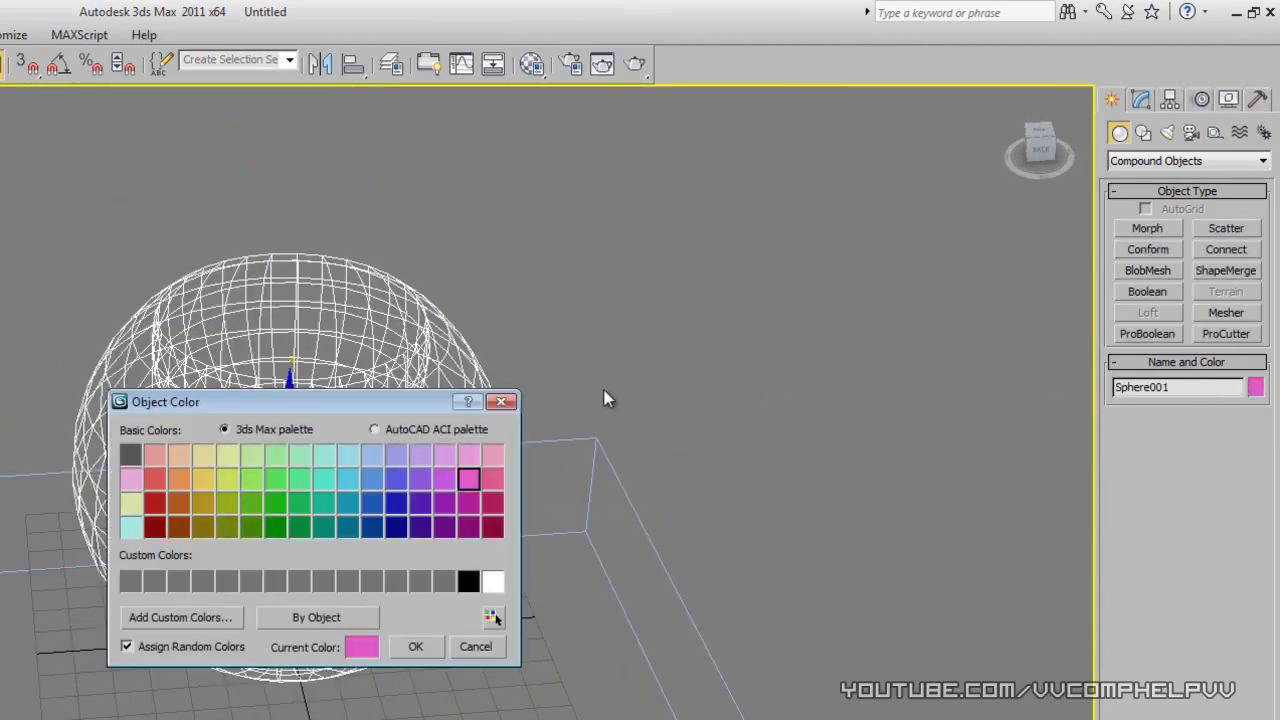
click(323, 503)
click(415, 646)
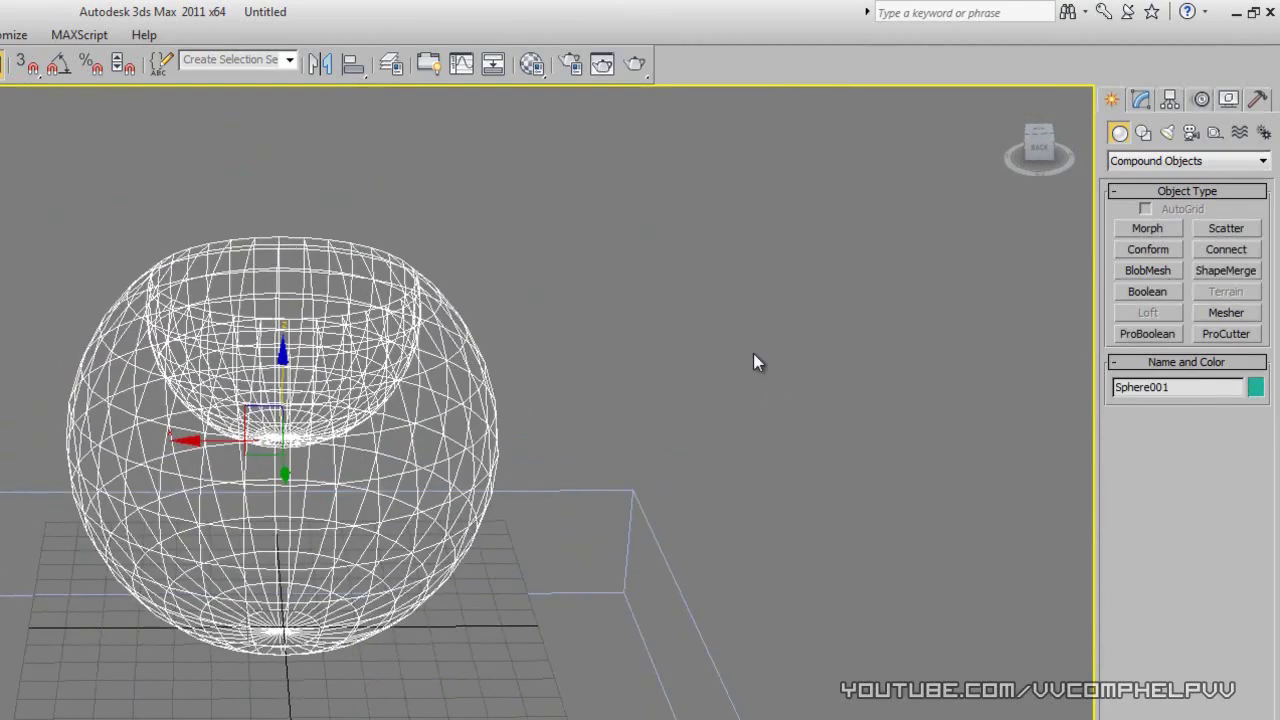
click(727, 350)
alt+middle_drag(727, 350, 771, 500)
- Set the box's object colour to light green and return the perspective view to shaded display
click(690, 612)
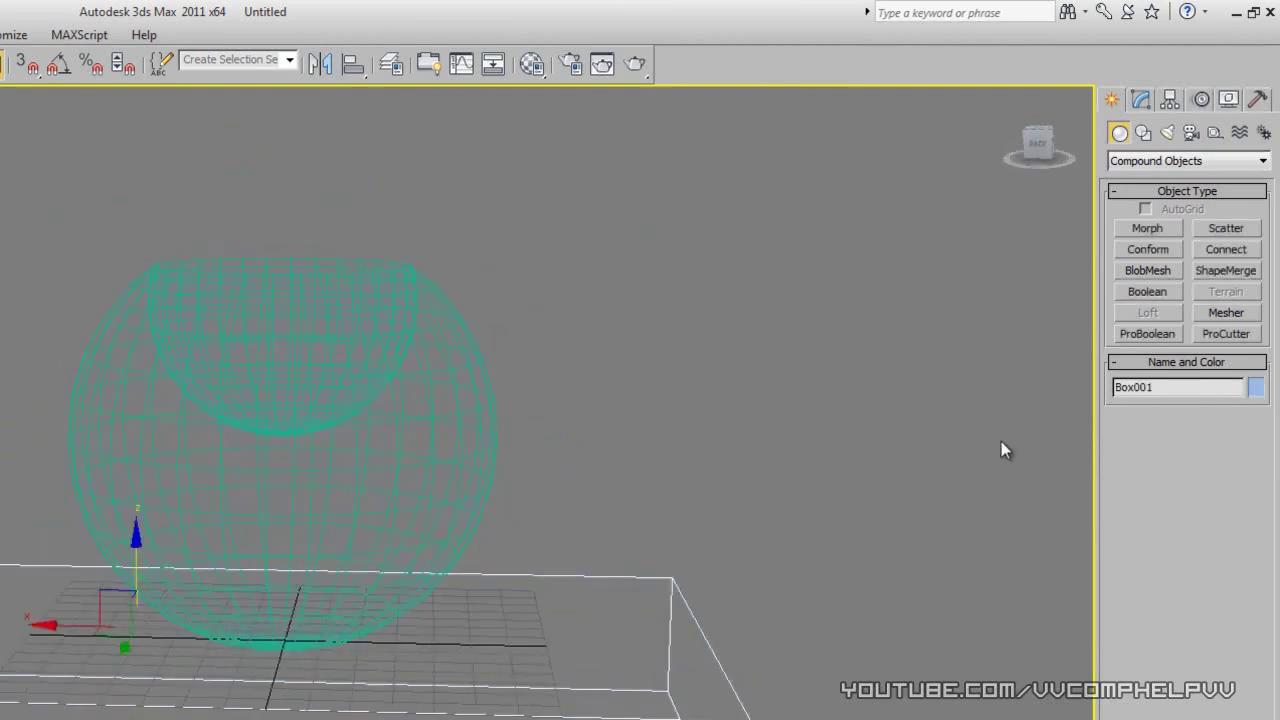
click(1255, 388)
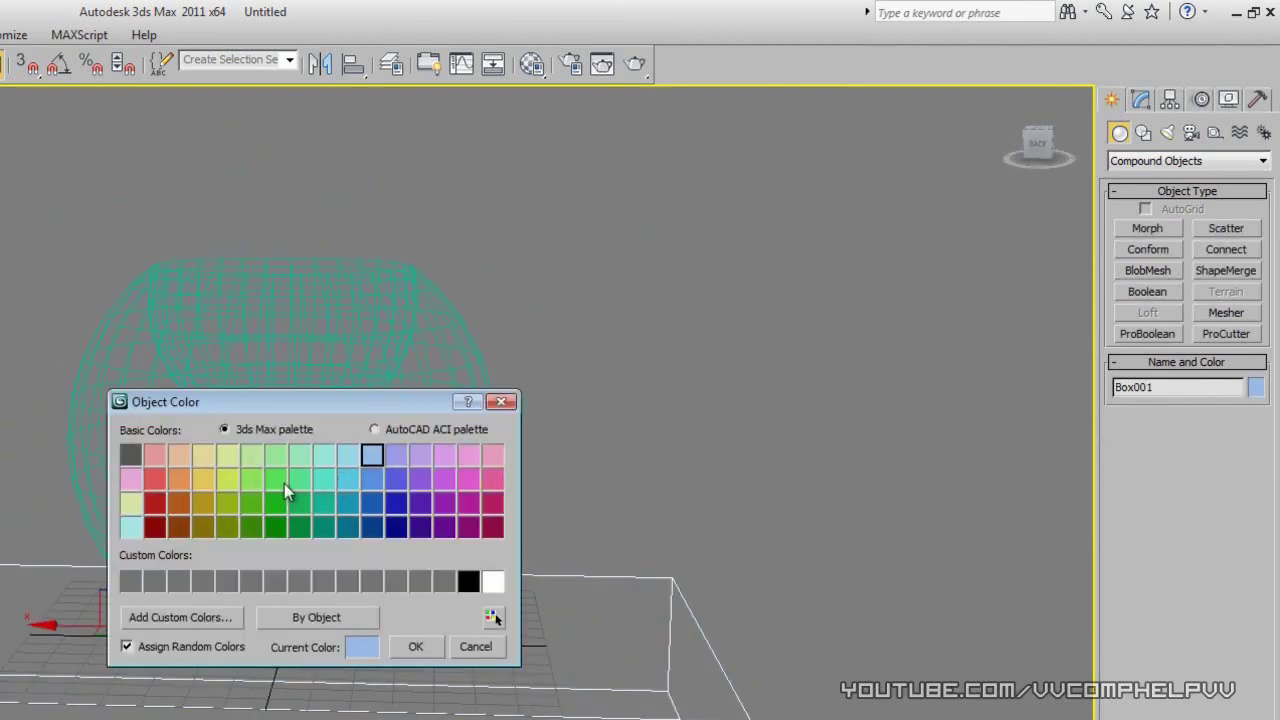
click(415, 646)
alt+middle_drag(563, 631, 532, 625)
key(F3)
mouse_move(606, 589)
alt+middle_down()
mouse_move(566, 520)
mouse_move(618, 561)
mouse_move(571, 477)
mouse_move(623, 574)
mouse_move(495, 525)
mouse_move(637, 643)
alt+middle_up()
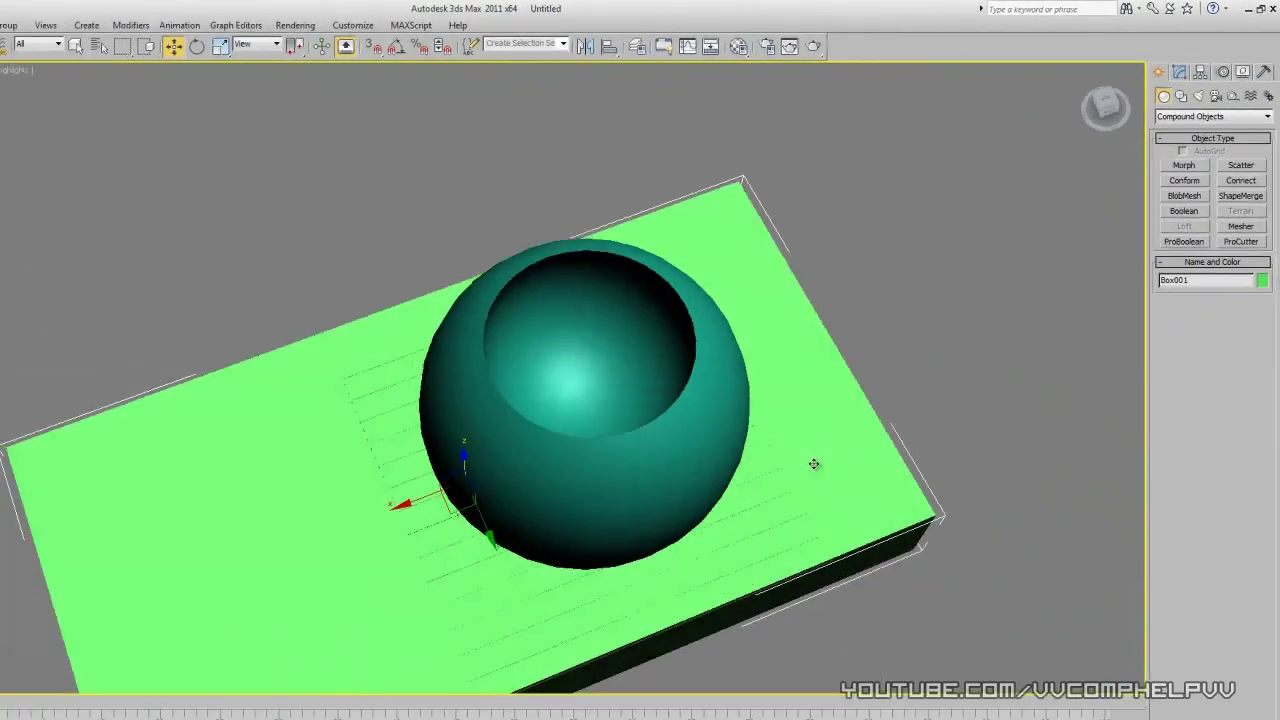
- Render the sphere and box in the perspective view from three different angles, closing each render window
alt+middle_drag(814, 463, 787, 375)
click(853, 43)
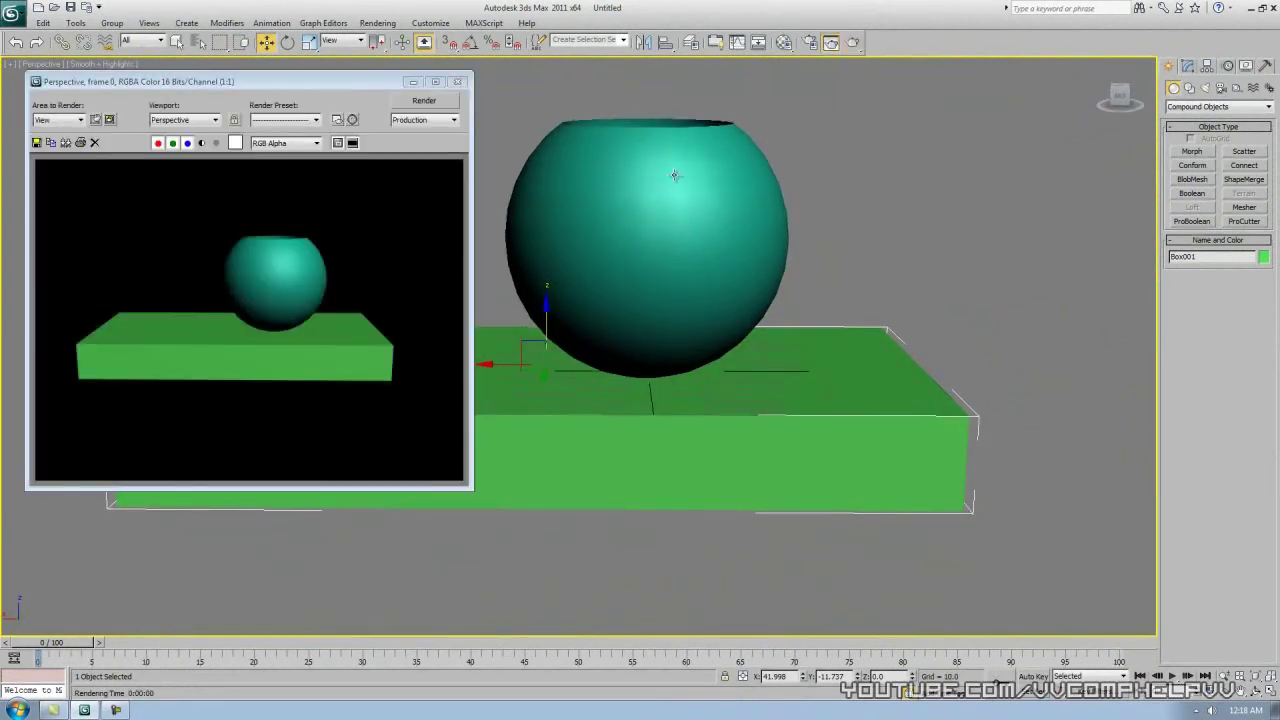
click(458, 82)
alt+middle_drag(740, 220, 741, 250)
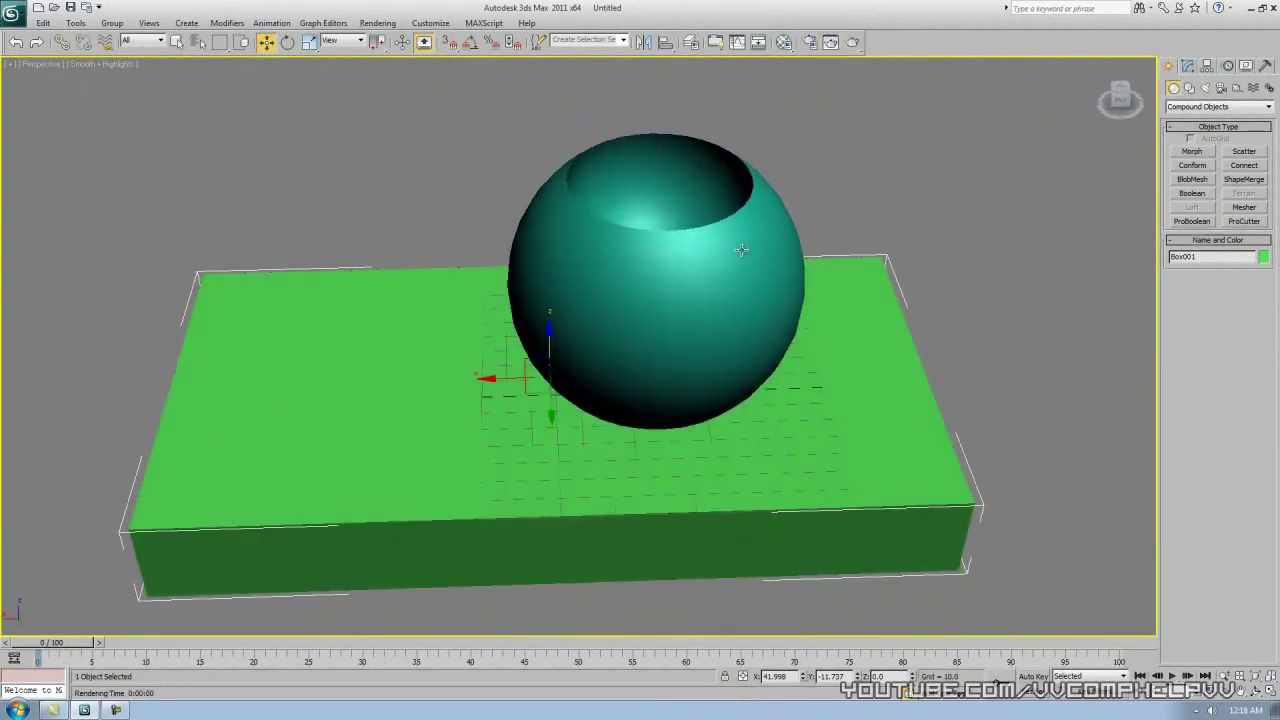
click(853, 43)
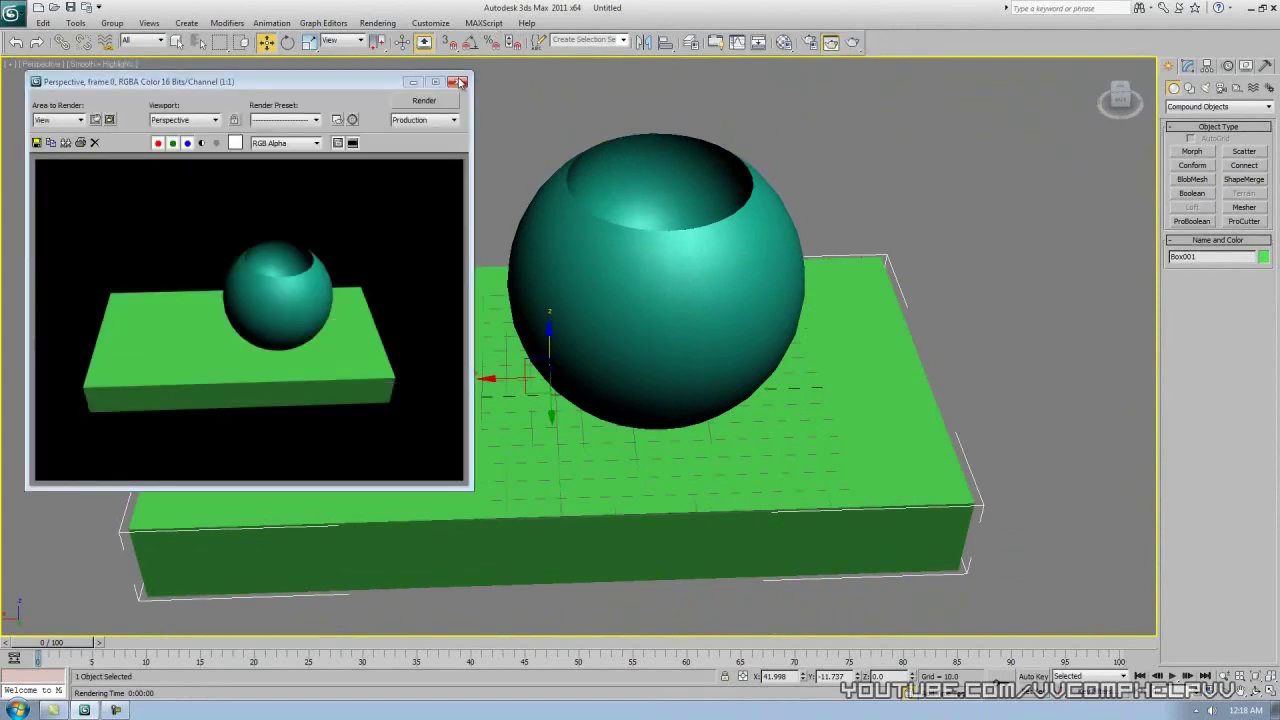
click(458, 82)
alt+middle_drag(740, 230, 826, 227)
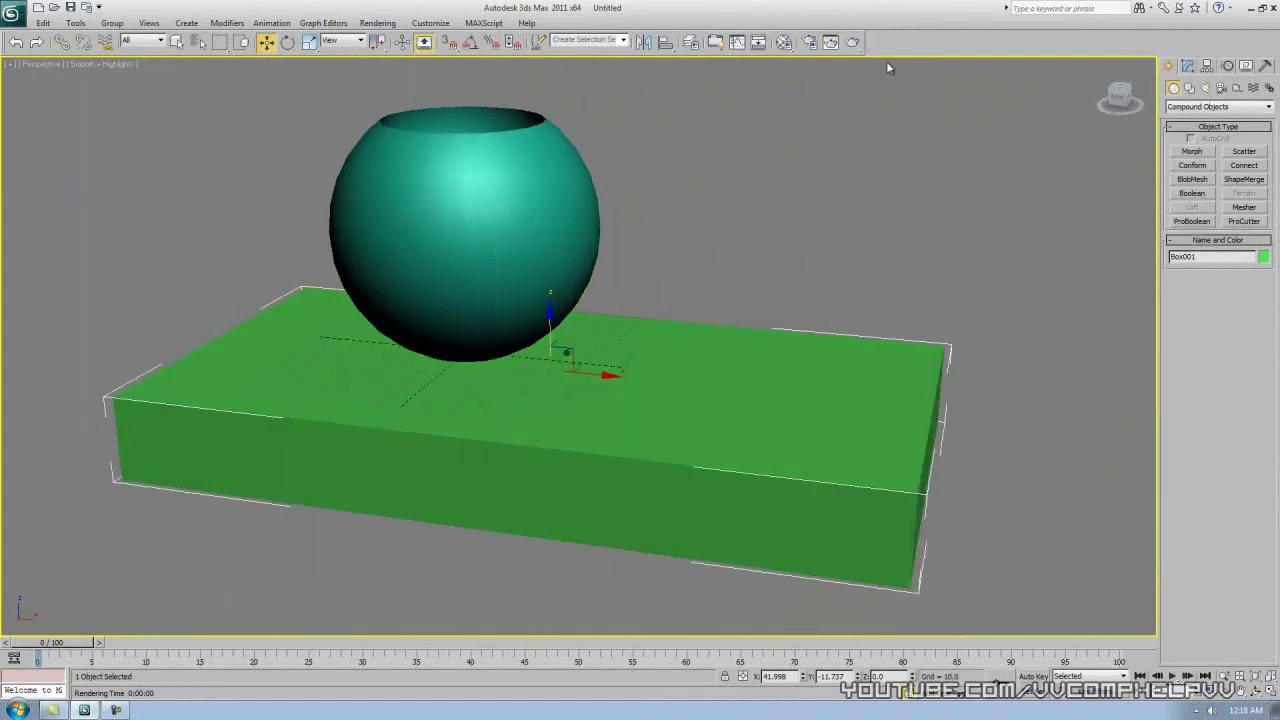
click(852, 43)
click(458, 82)
alt+middle_drag(704, 223, 643, 214)
- Lower the hollowed sphere partly into the box and merge the two with a Boolean Union, checking the mesh in wireframe
click(687, 216)
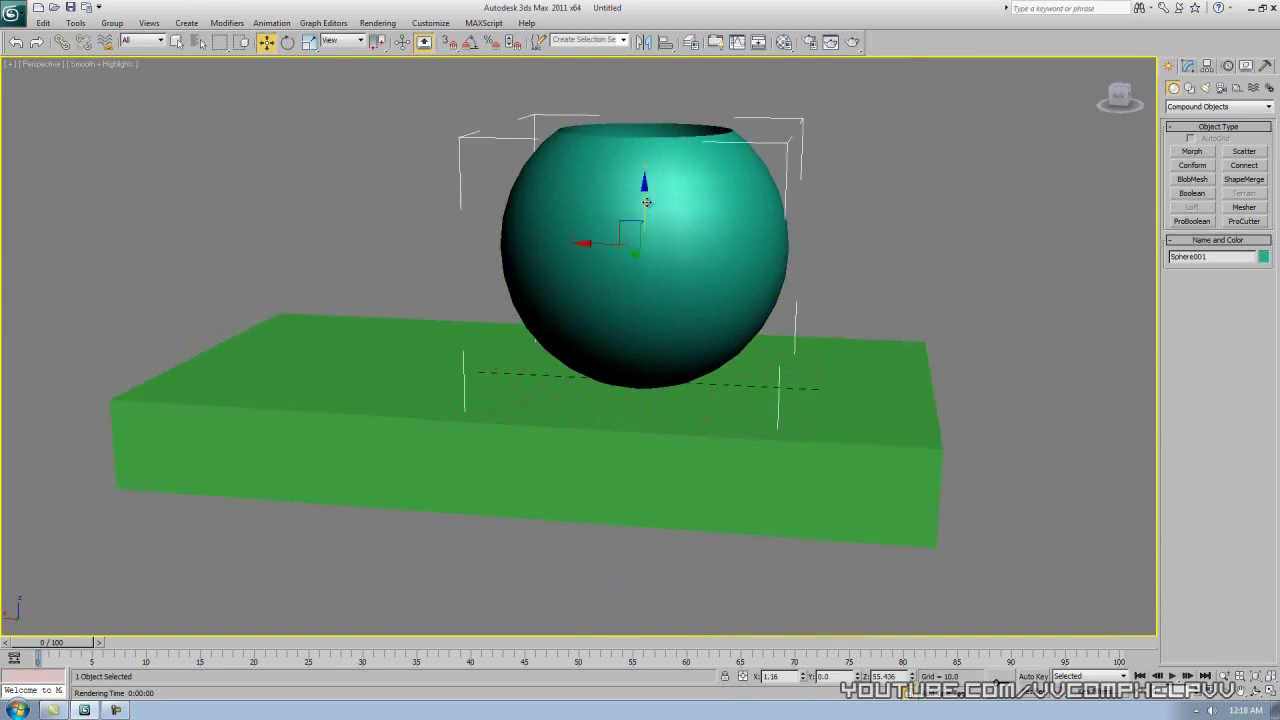
drag(646, 202, 656, 279)
click(1192, 193)
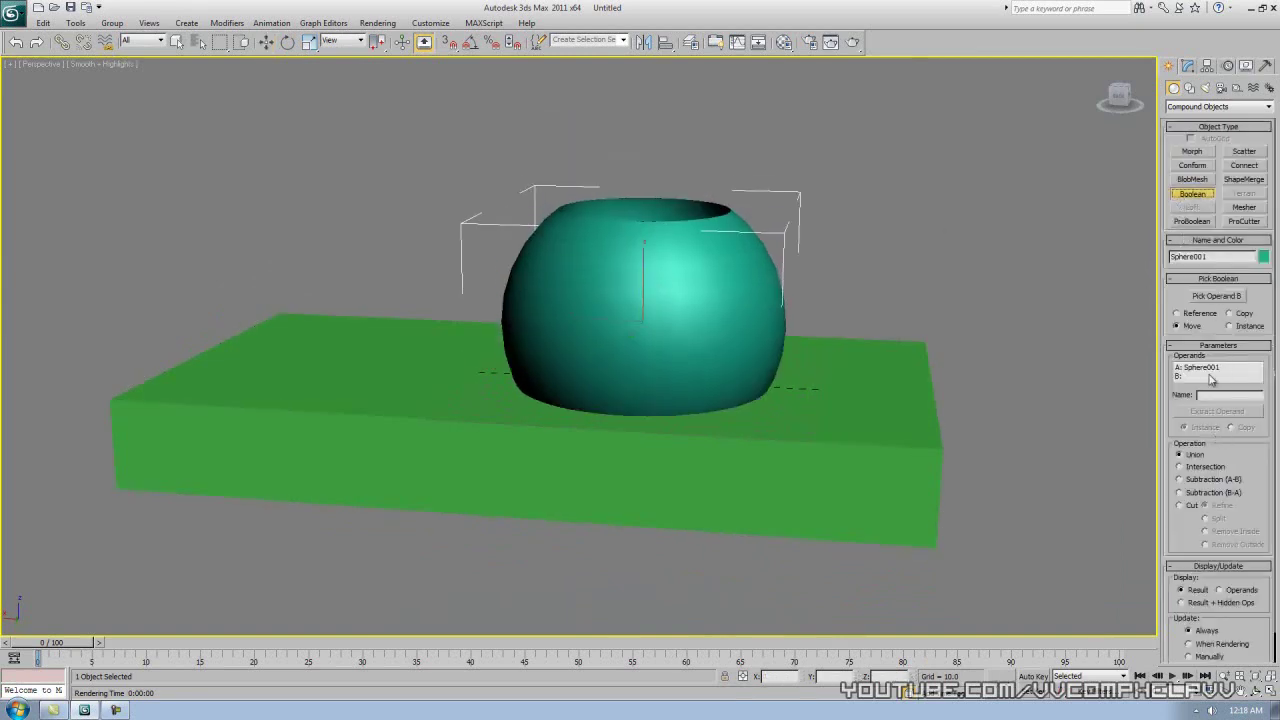
click(1216, 296)
click(886, 449)
alt+middle_drag(886, 449, 916, 414)
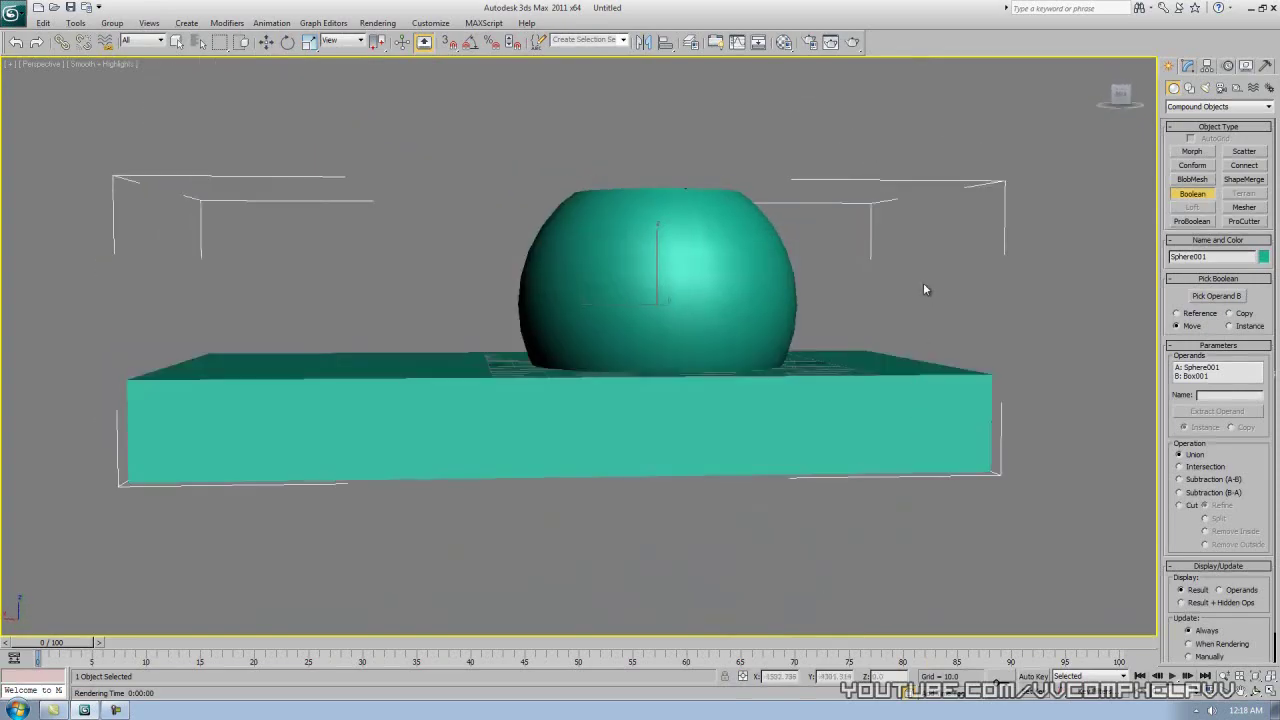
key(F3)
mouse_move(924, 289)
alt+middle_down()
mouse_move(951, 380)
mouse_move(980, 366)
mouse_move(876, 399)
mouse_move(771, 397)
mouse_move(906, 349)
mouse_move(846, 370)
alt+middle_up()
key(F3)
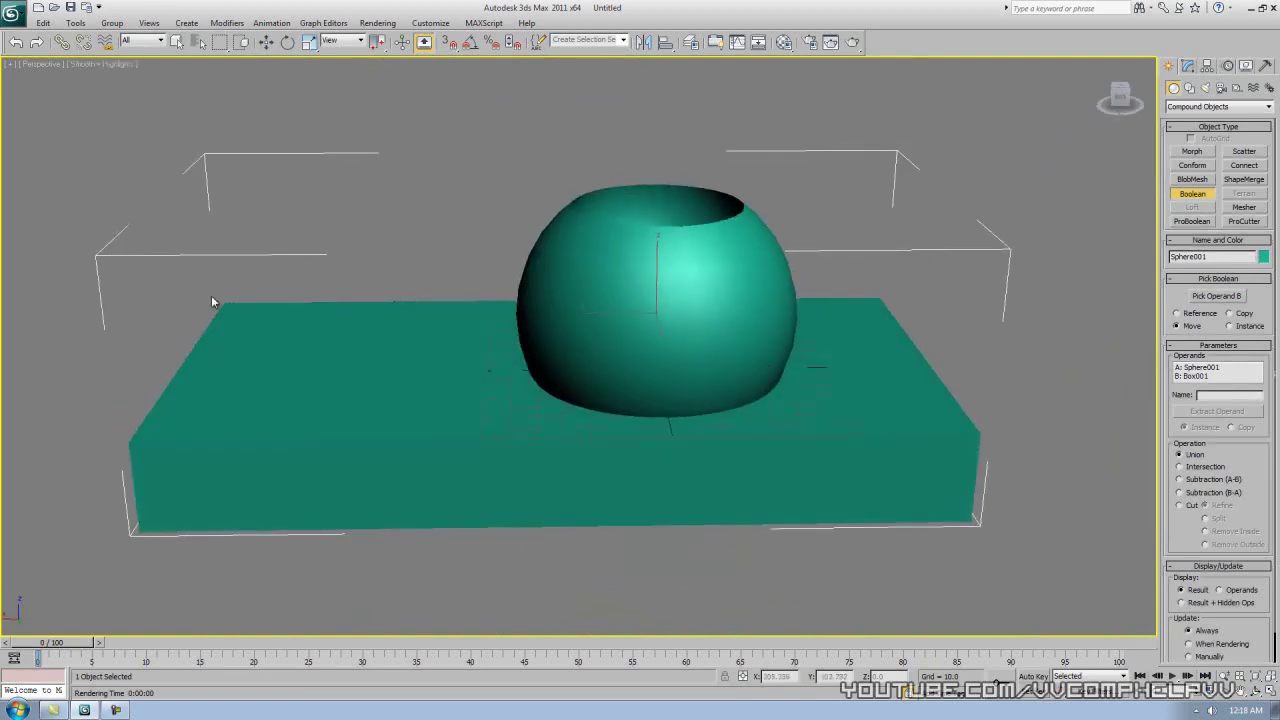
alt+middle_drag(1042, 230, 1010, 220)
- Create a box just inside the merged slab's outline in the top view, about 143 long, 297 wide and 51 high
click(1190, 107)
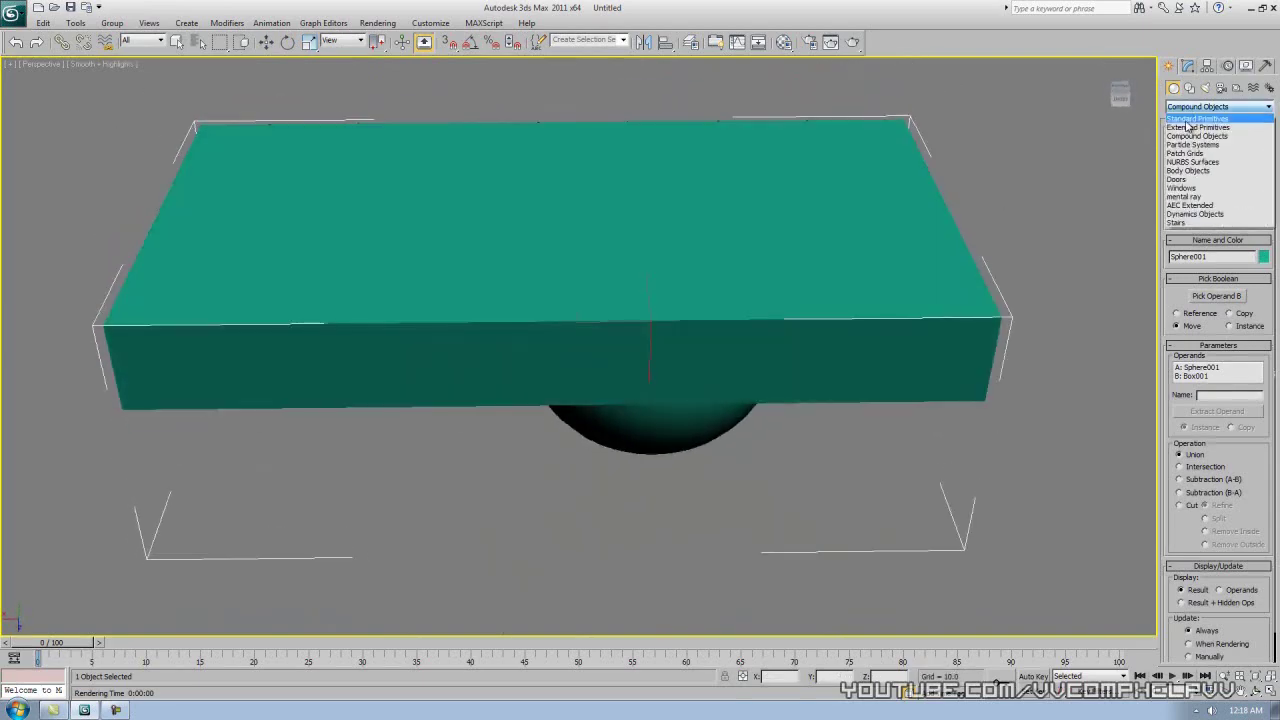
click(1198, 125)
click(1192, 151)
alt+middle_drag(520, 183, 505, 261)
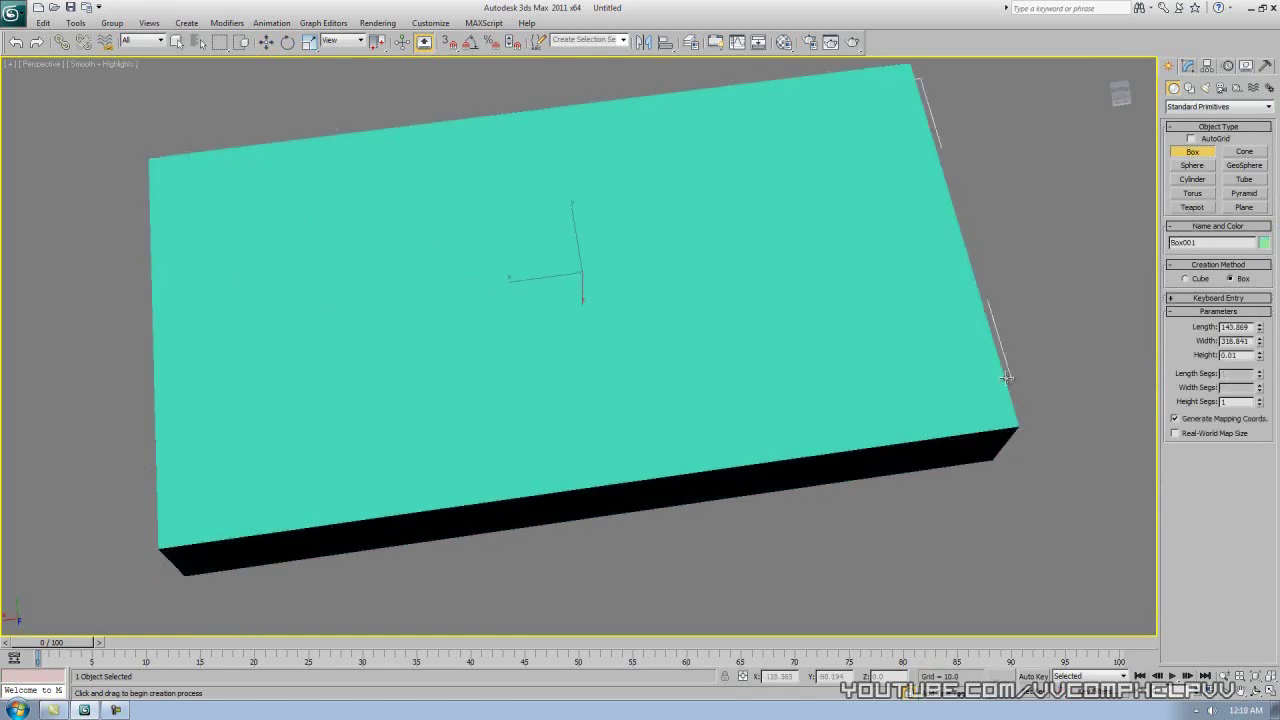
alt+middle_drag(480, 389, 754, 354)
key(alt+w)
click(304, 163)
drag(149, 129, 450, 275)
click(443, 219)
click(495, 445)
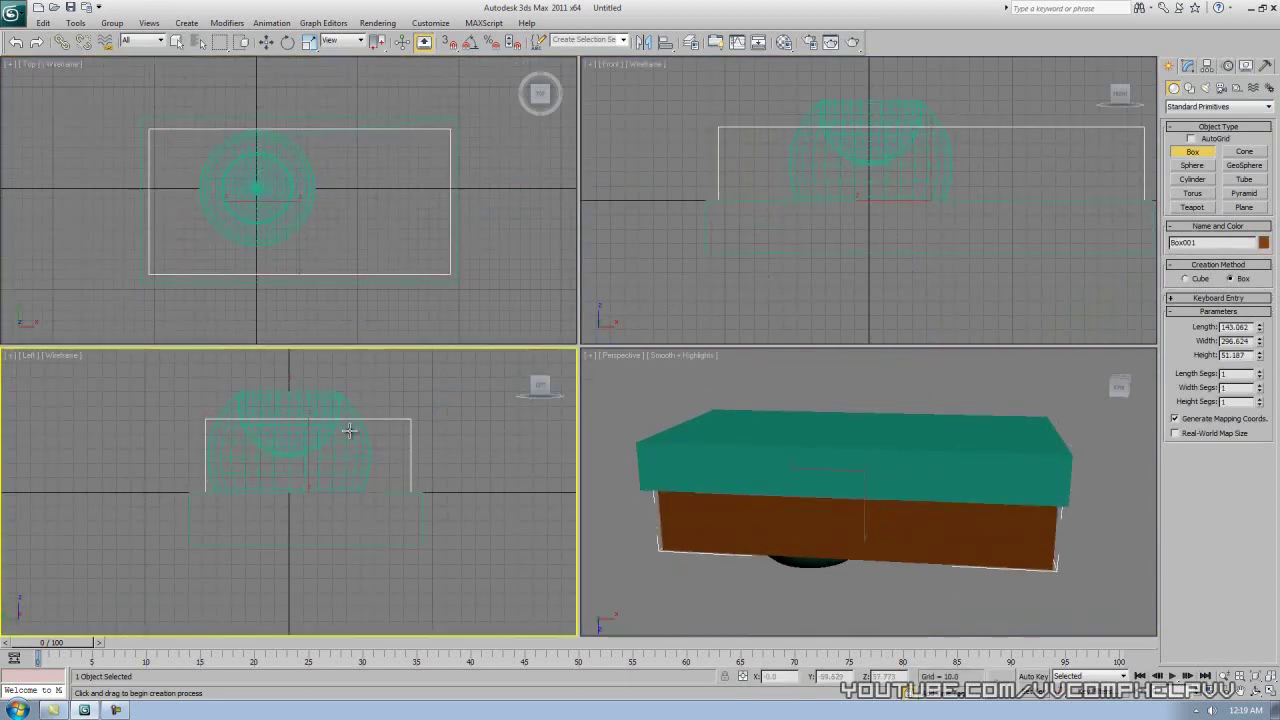
- Lower the new box in the left view until it overlaps the slab and extends below its underside
key(w)
drag(308, 449, 308, 544)
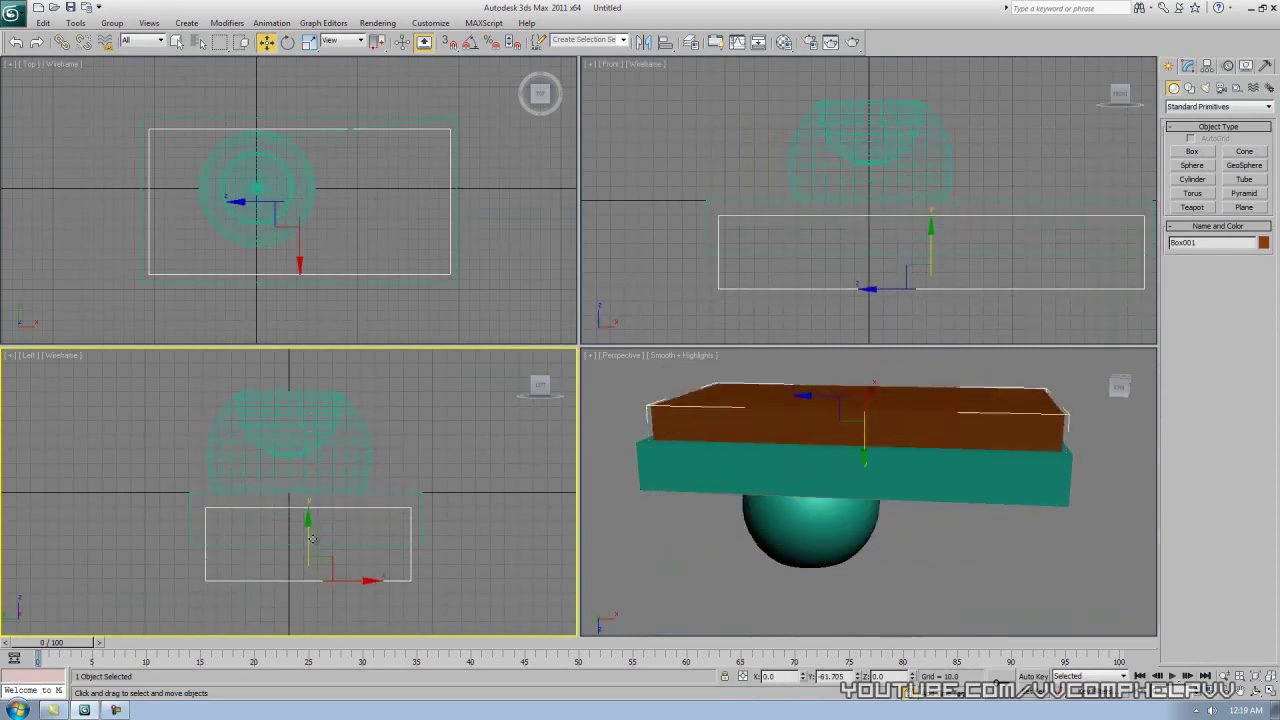
right_click(847, 527)
alt+middle_drag(847, 527, 866, 480)
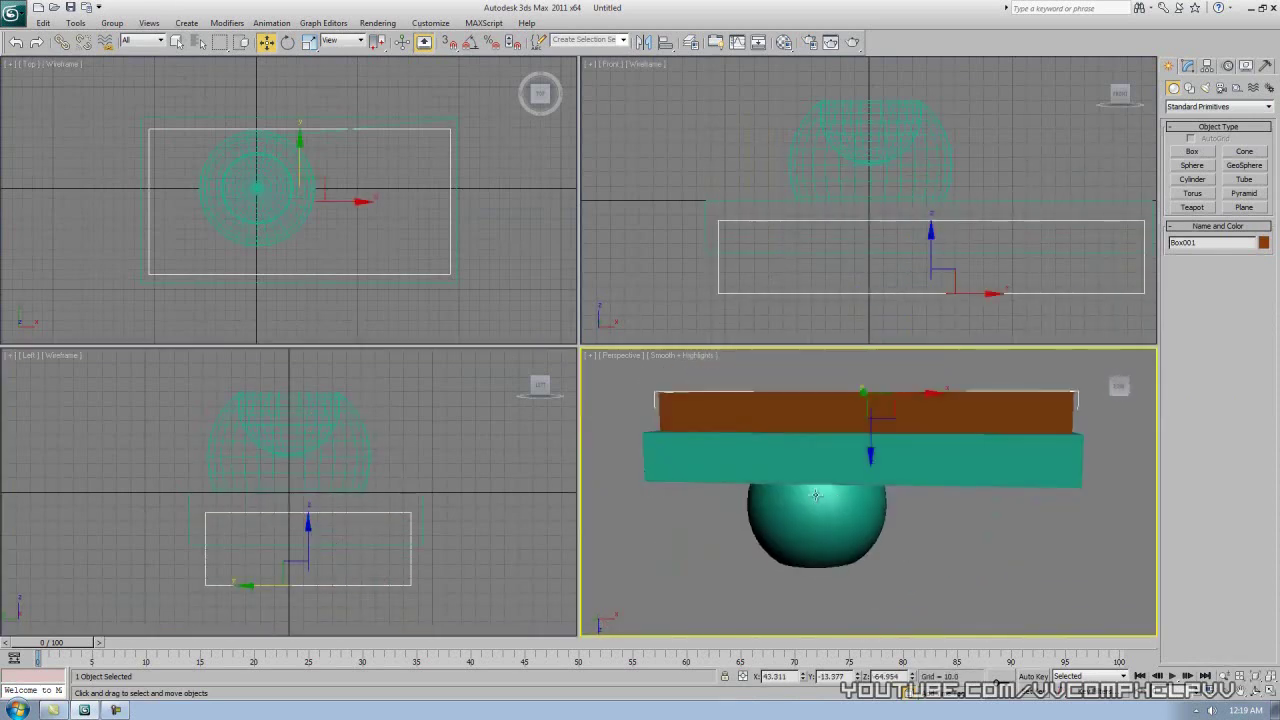
- Subtract the new box from the merged sphere and slab with a Boolean Subtraction (A-B), inspecting the hollowed slab
click(830, 515)
click(1195, 107)
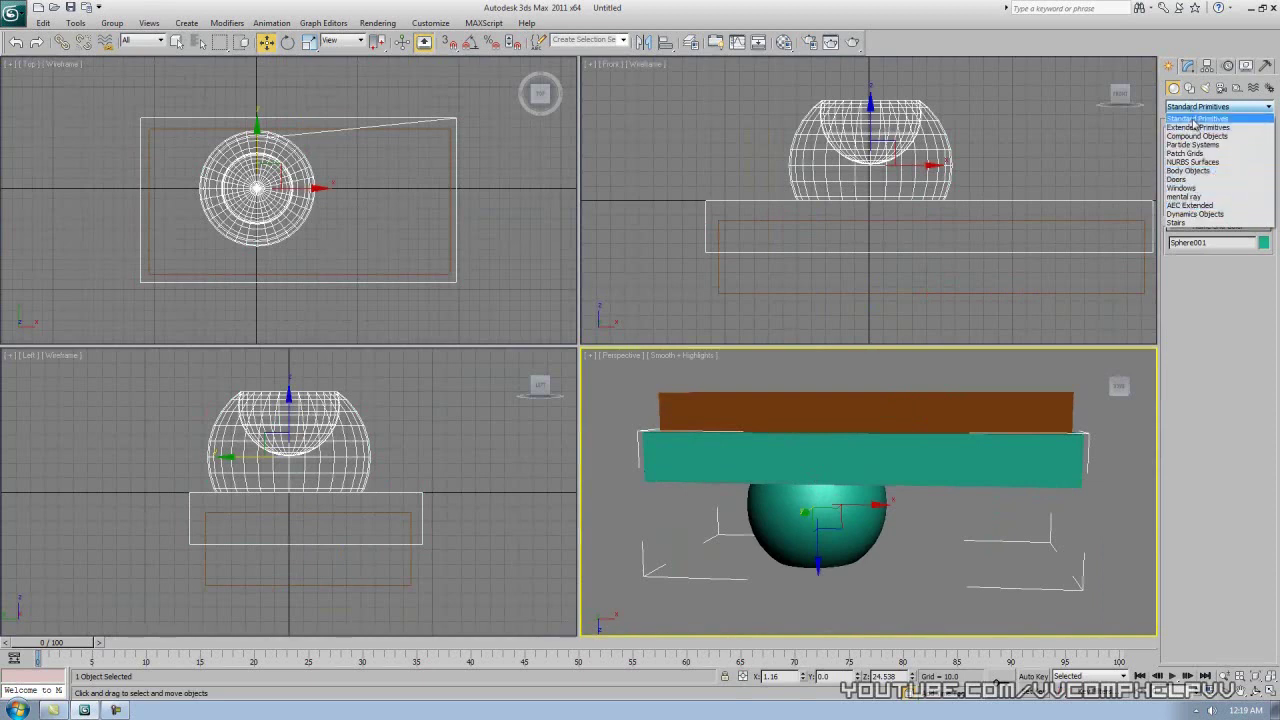
click(1195, 136)
click(1192, 193)
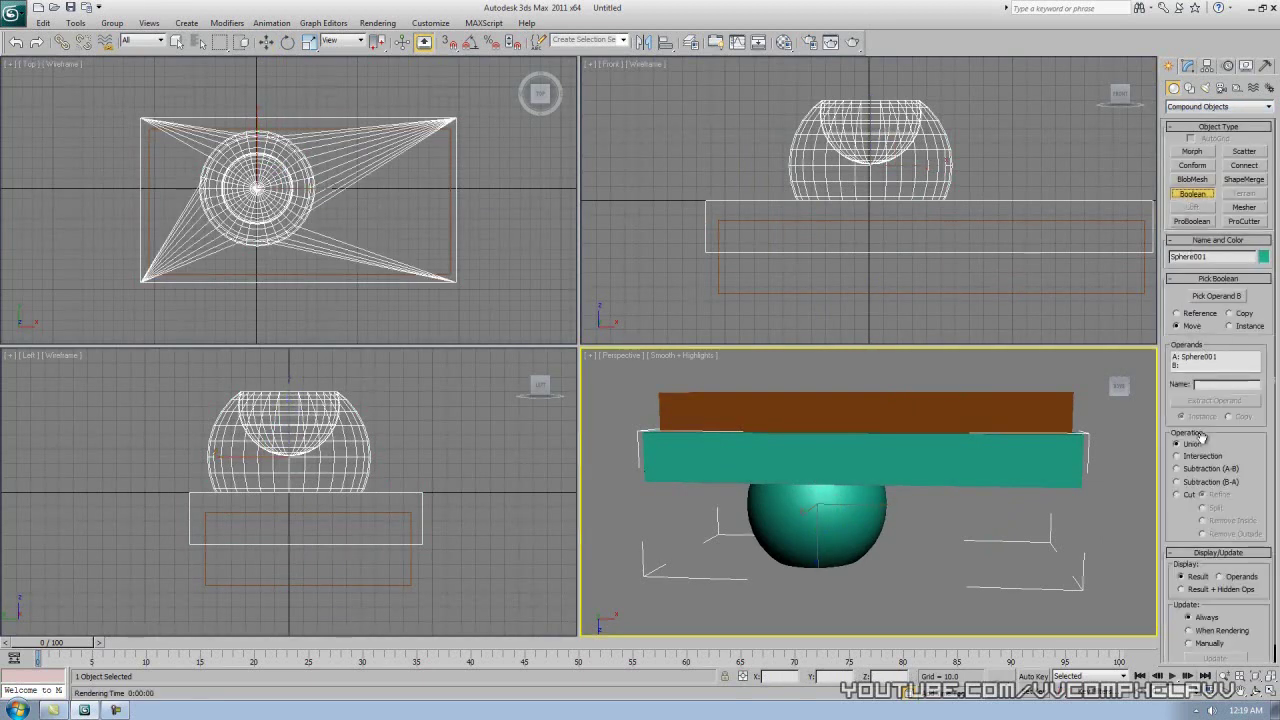
click(987, 436)
alt+middle_drag(987, 436, 745, 463)
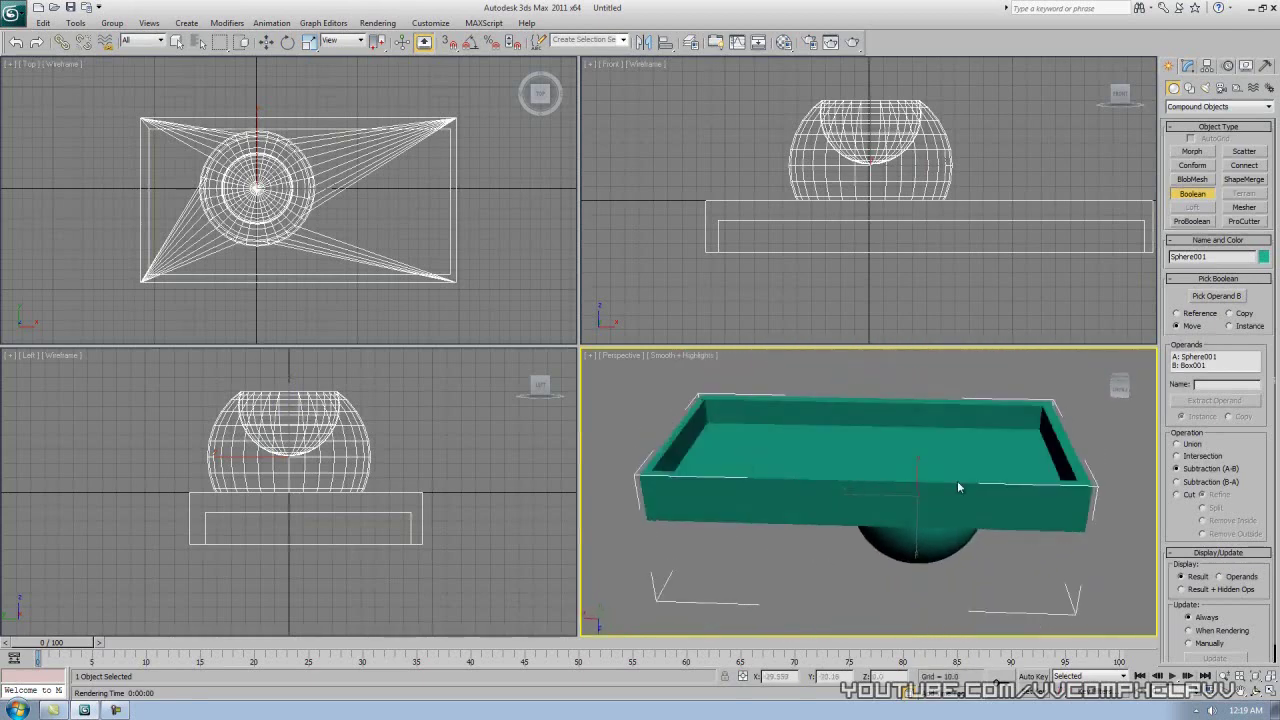
scroll(400, 229, up, 4)
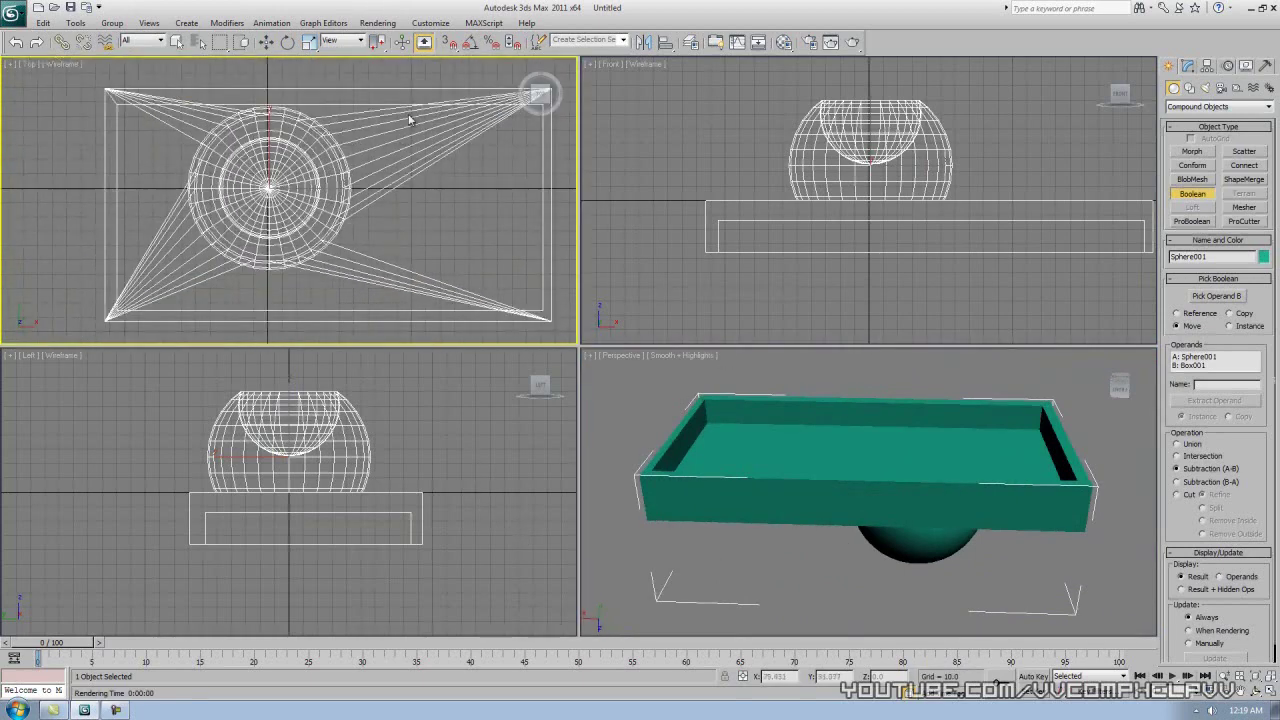
scroll(383, 194, down, 4)
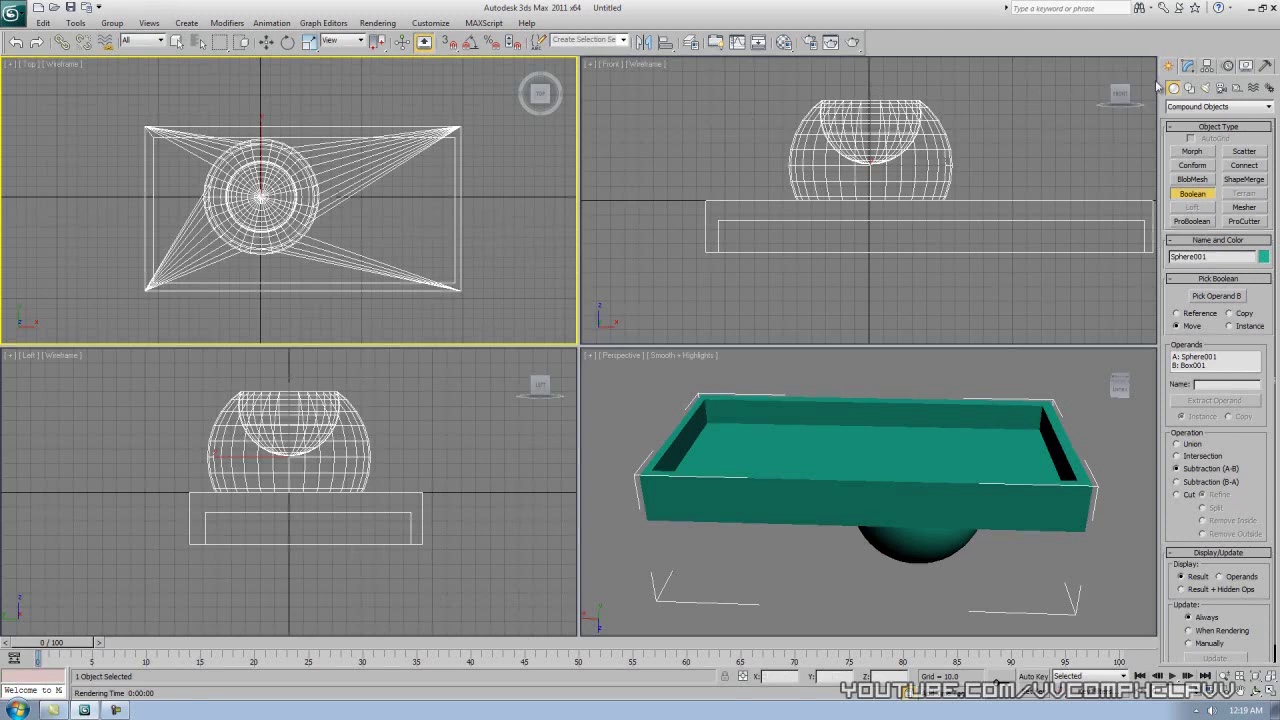
- Convert the Boolean object to an Editable Mesh
click(1187, 66)
click(1171, 121)
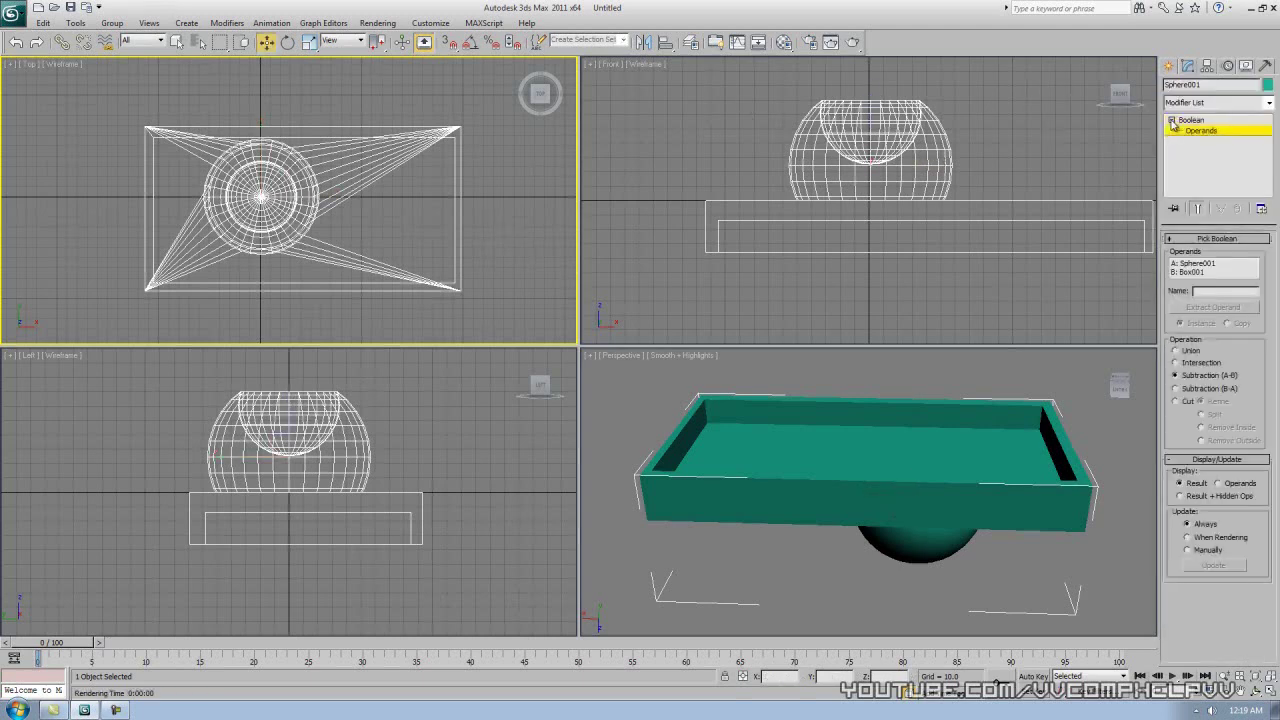
alt+middle_drag(847, 461, 908, 466)
right_click(911, 468)
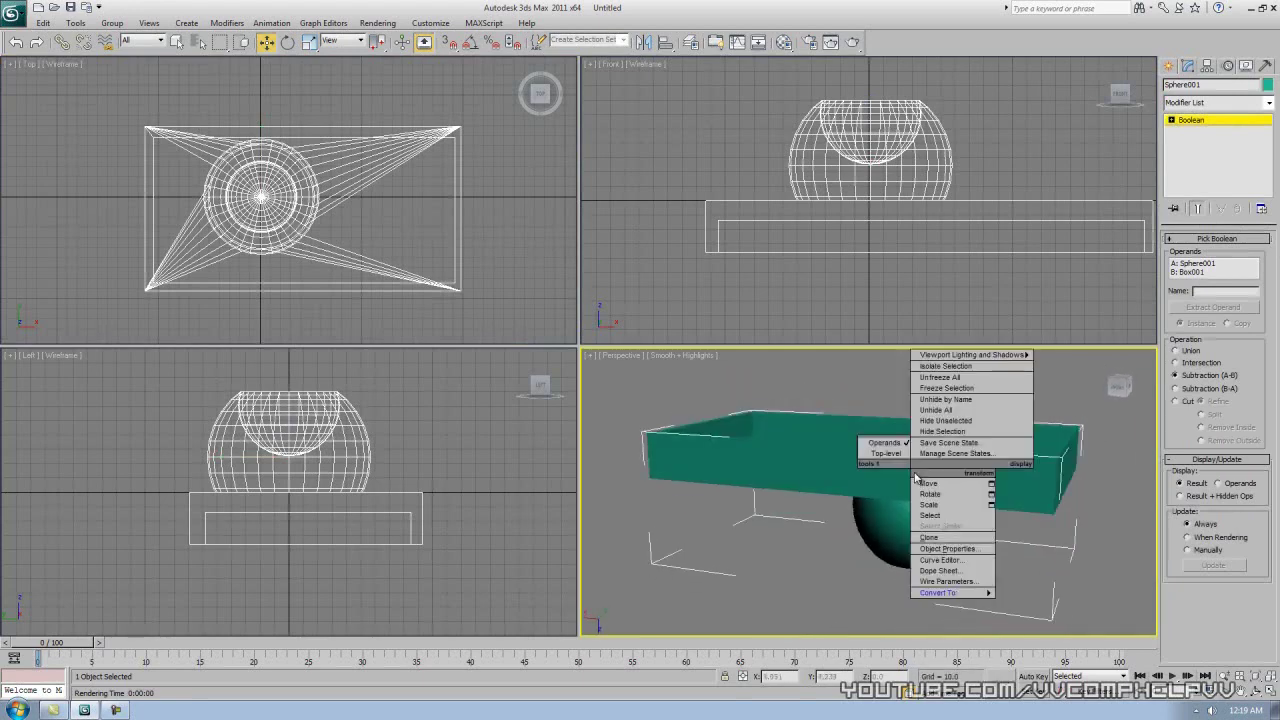
mouse_move(941, 593)
click(1040, 593)
- Bevel the polygon on the slab's long outer side outwards, tapering it to a narrower face
click(1172, 120)
click(1198, 162)
click(1000, 440)
click(1008, 470)
alt+middle_drag(1008, 470, 920, 477)
right_click(920, 477)
click(899, 527)
drag(899, 527, 946, 369)
click(946, 389)
alt+middle_drag(946, 389, 972, 440)
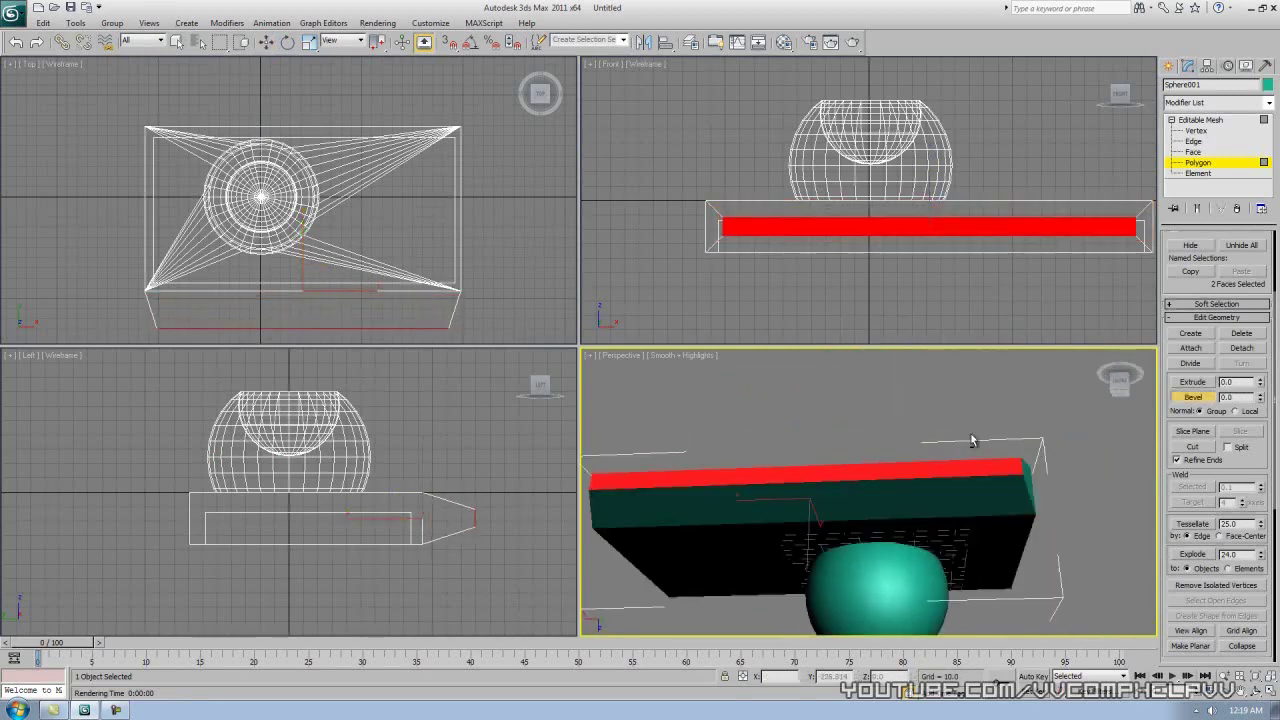
- Bevel one polygon on the sphere's side, extruding it outwards about 17 units and tapering its tip
click(894, 590)
alt+middle_drag(894, 590, 911, 495)
drag(913, 466, 929, 427)
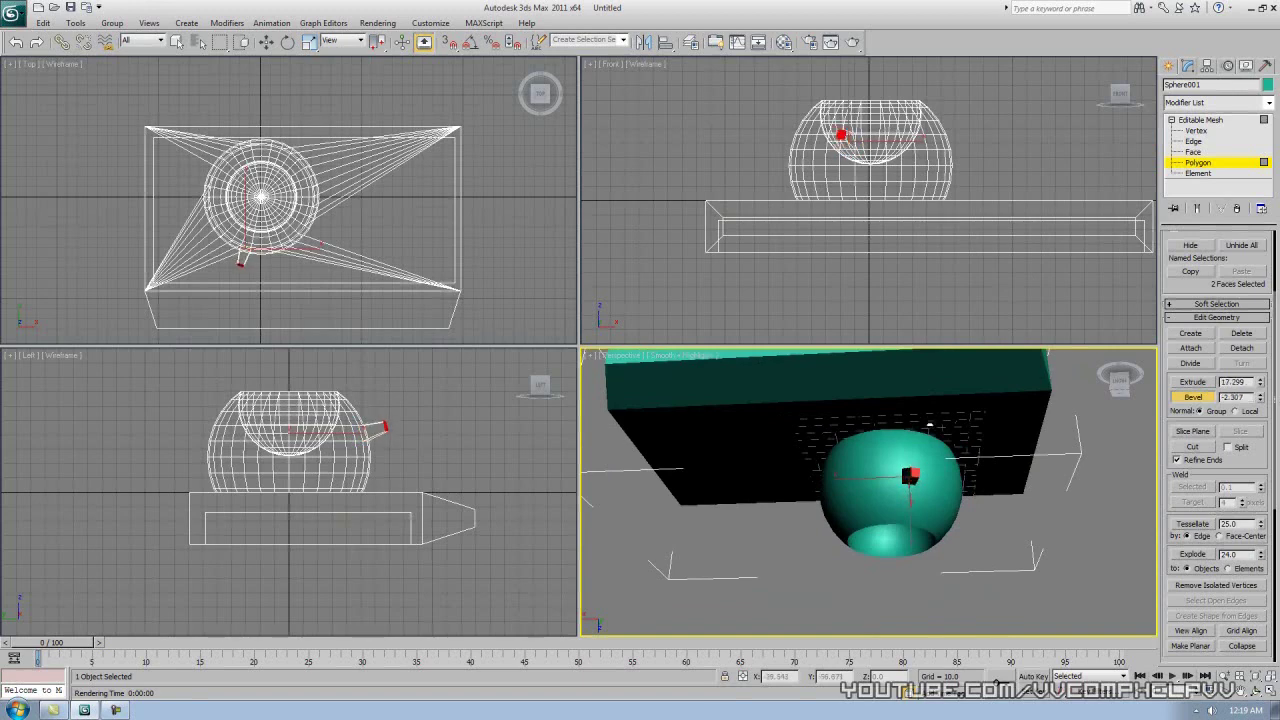
- Examine the mesh in wireframe and with shaded edged faces, framing the bevelled polygon on the sphere
alt+middle_drag(962, 520, 969, 482)
key(F3)
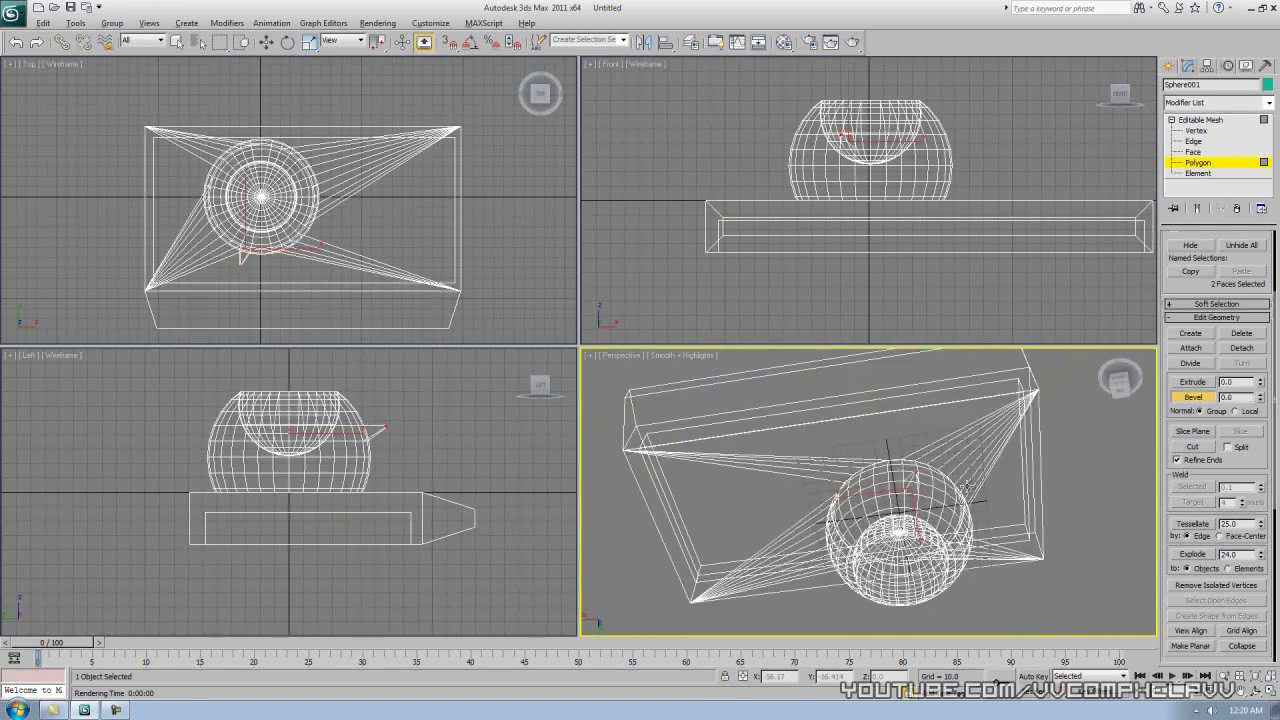
key(F3)
key(F4)
alt+middle_drag(911, 486, 957, 455)
key(z)
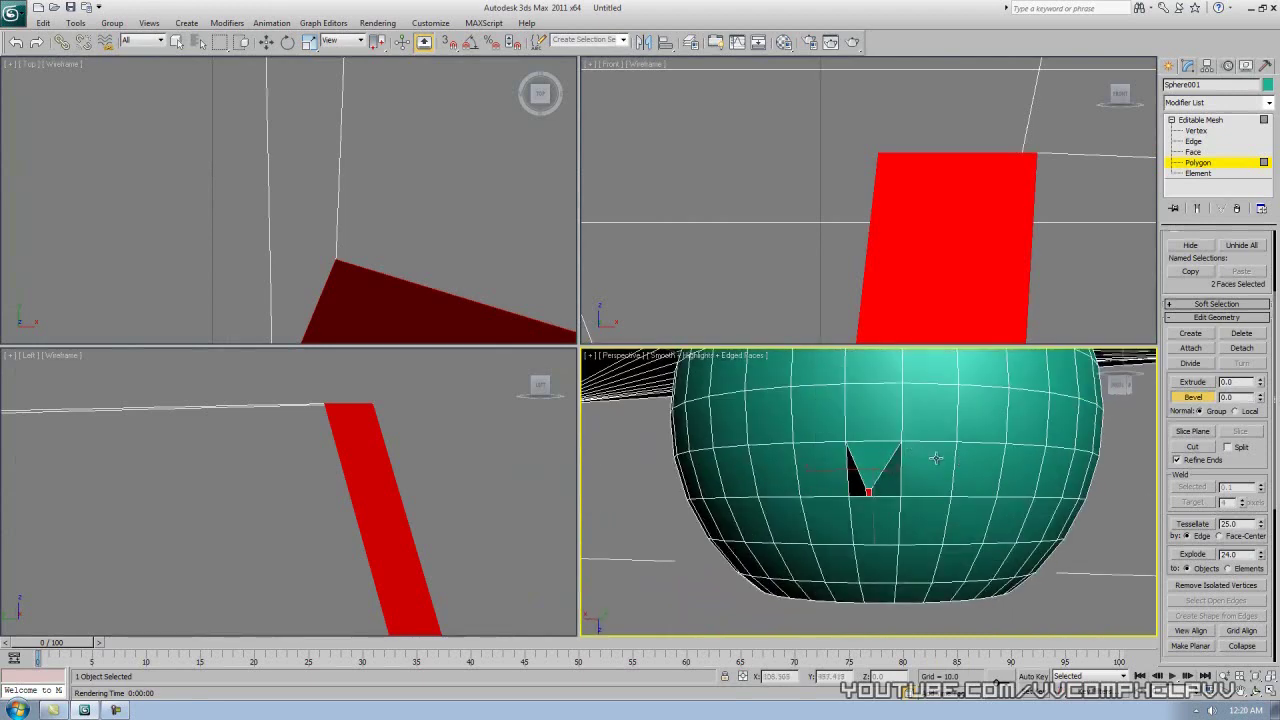